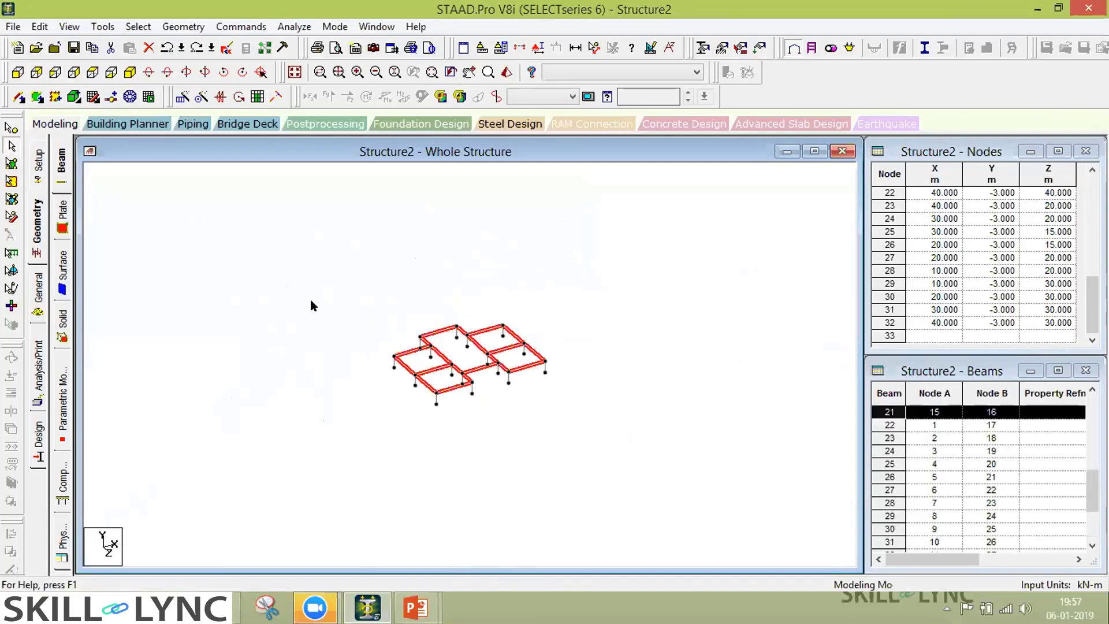
scroll(306, 298, up, 5)
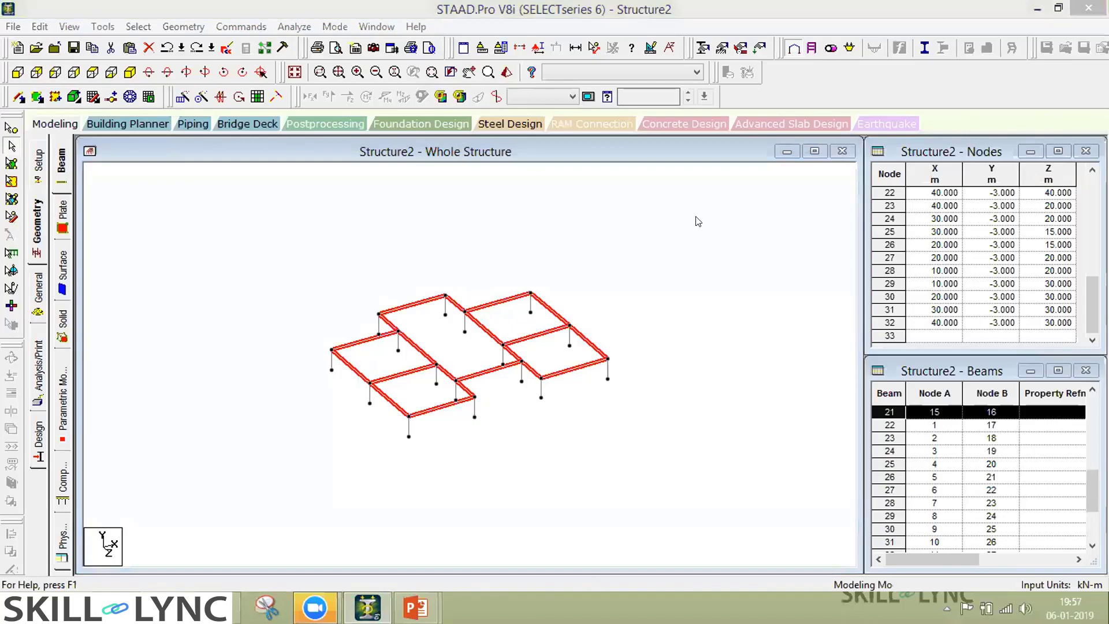
key(ctrl+v)
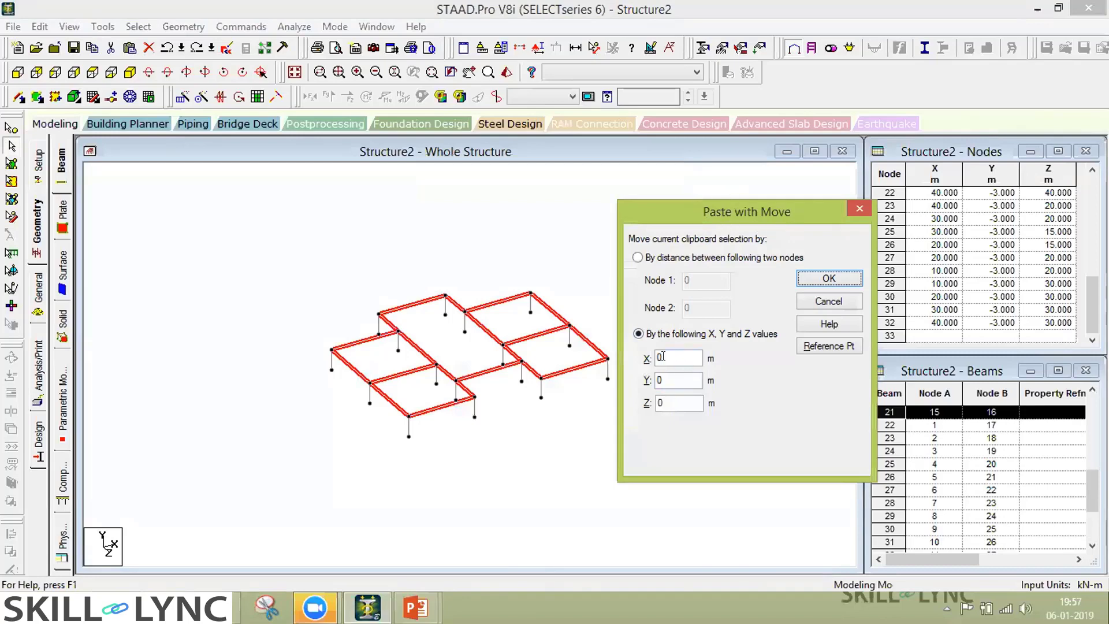
click(859, 209)
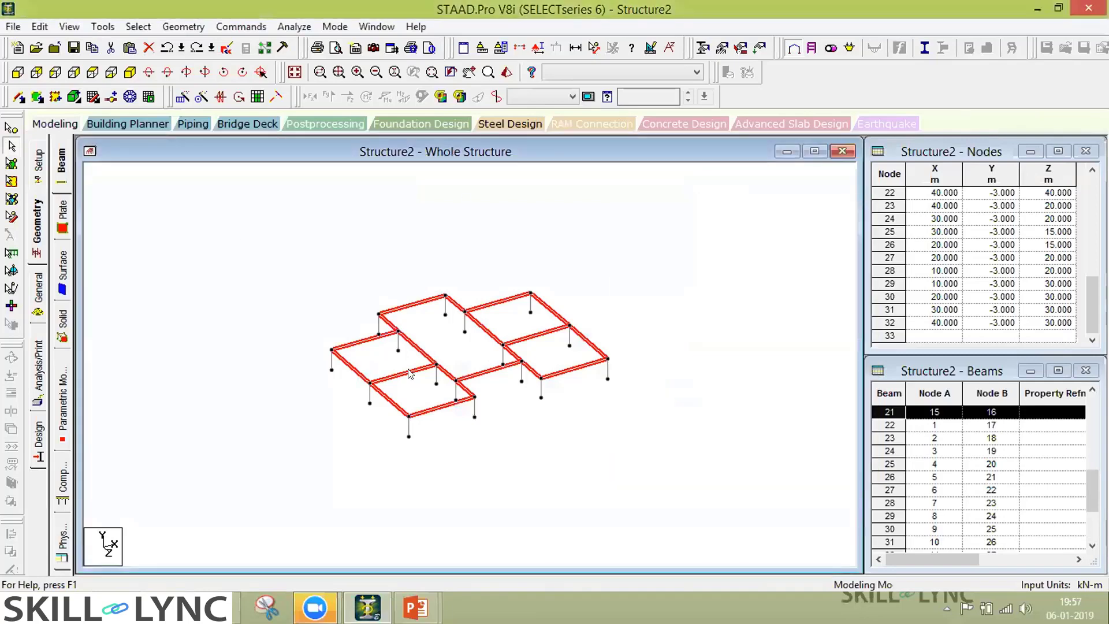
Repeat the selected floor beams translationally along global Y in 3 steps of 3 m spacing with the steps linked
click(183, 97)
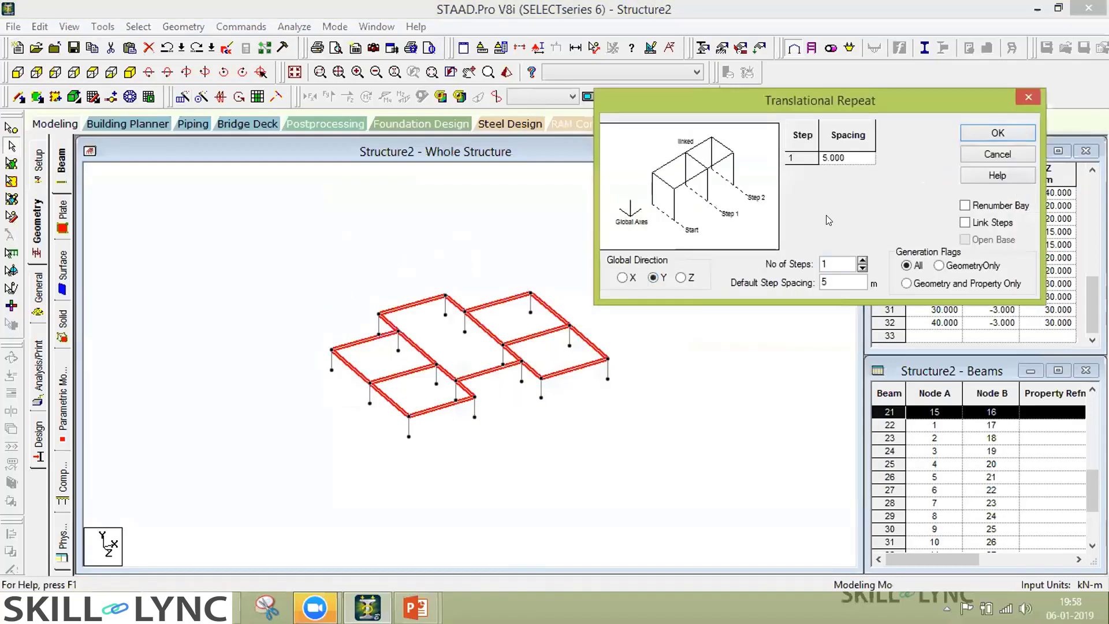
click(863, 261)
click(863, 260)
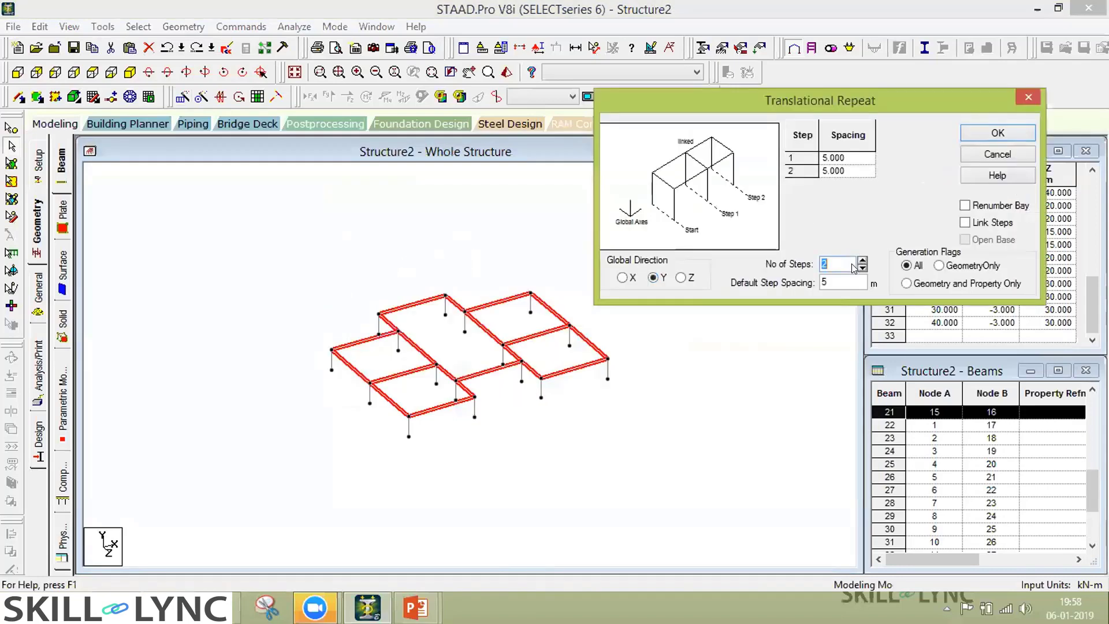
double_click(832, 281)
text(3)
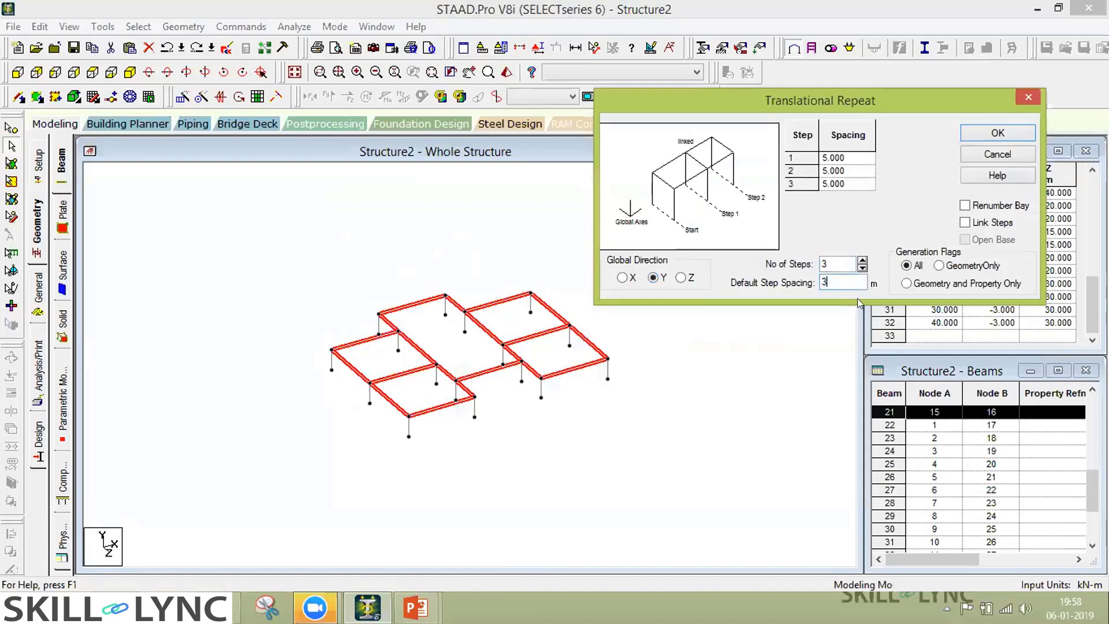
click(964, 222)
click(977, 134)
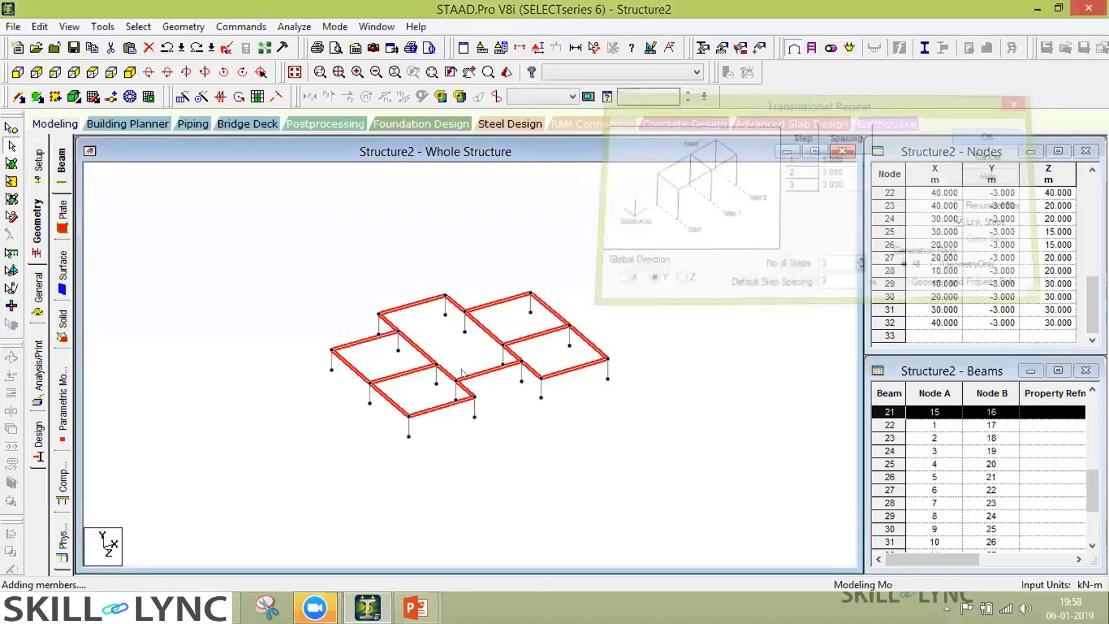
Examine the multi-storey frame and the columns linking its floors from several viewing angles
scroll(275, 295, up, 2)
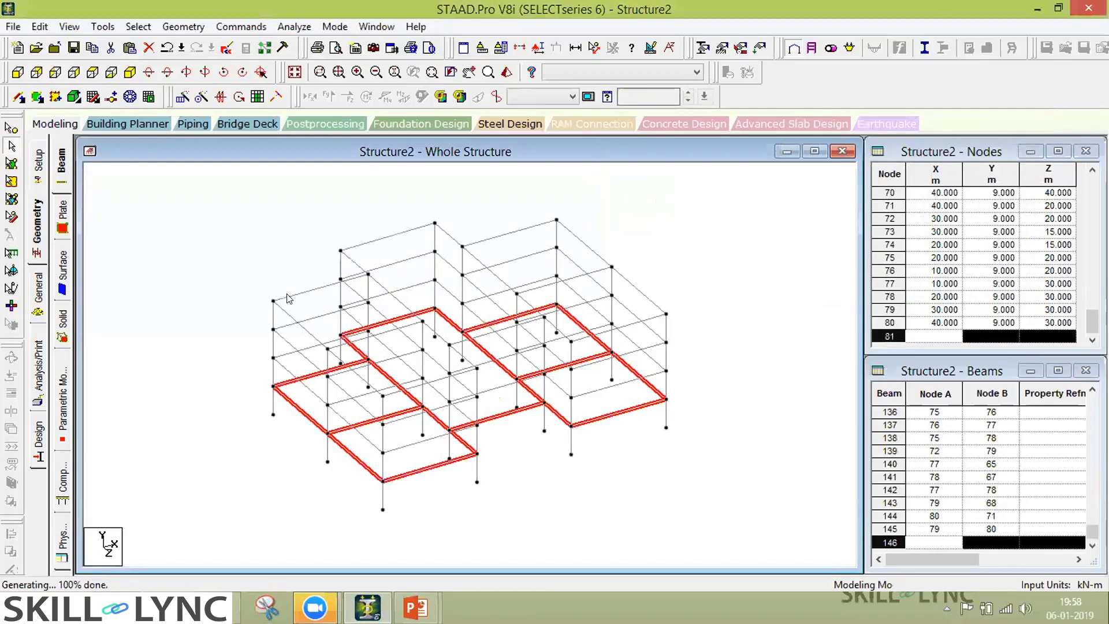
scroll(269, 308, up, 2)
click(271, 348)
click(273, 315)
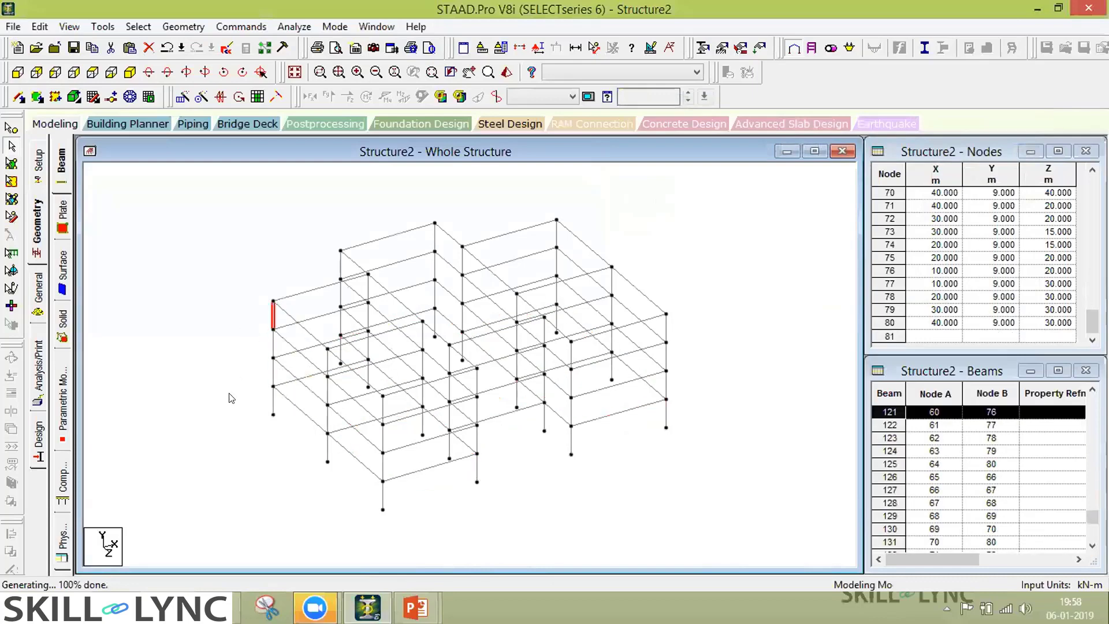
click(234, 398)
scroll(248, 419, up, 1)
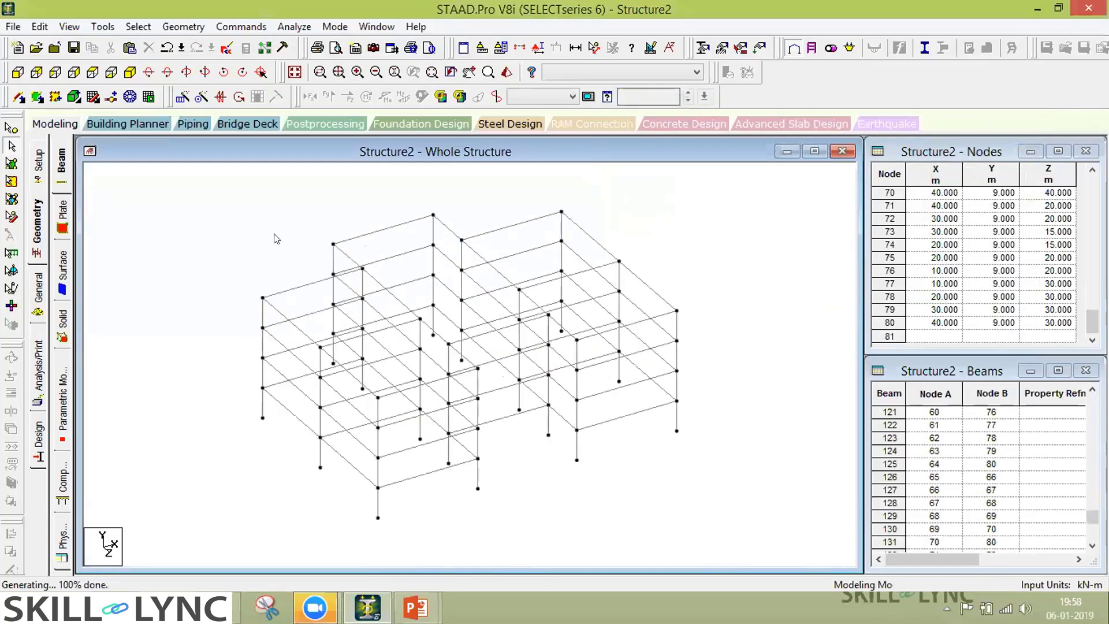
scroll(383, 228, down, 1)
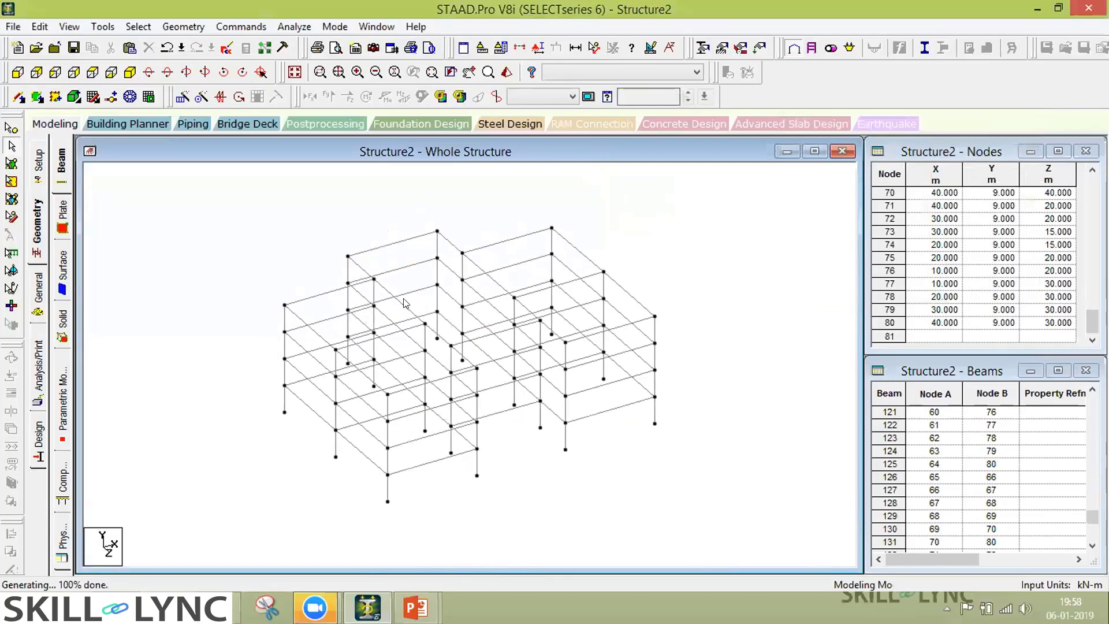
key(Up)
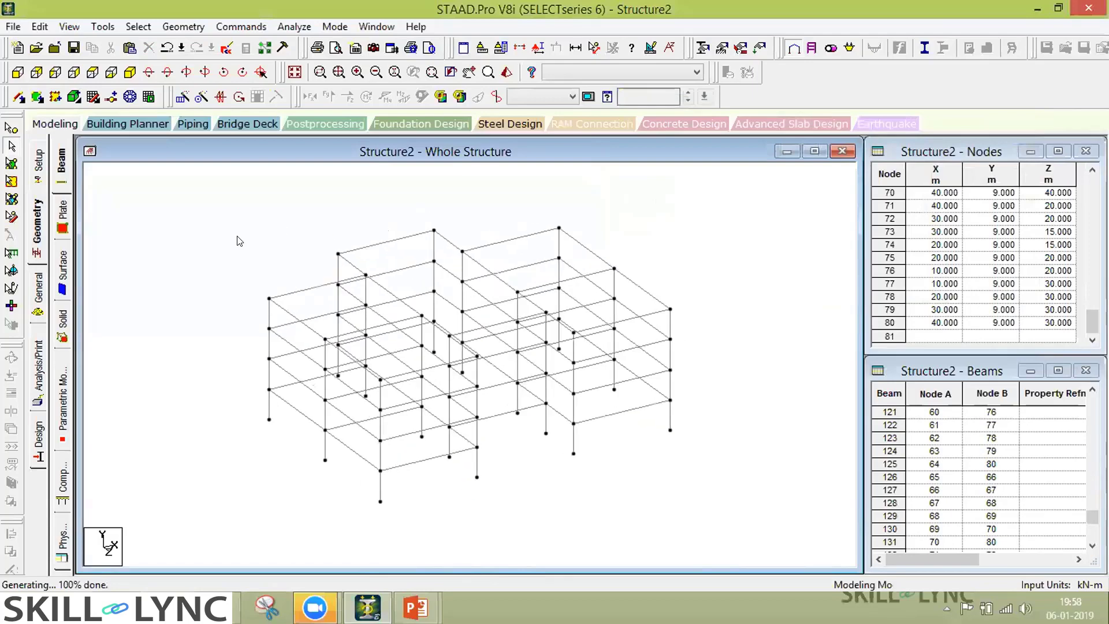
key(Left)
key(Left)
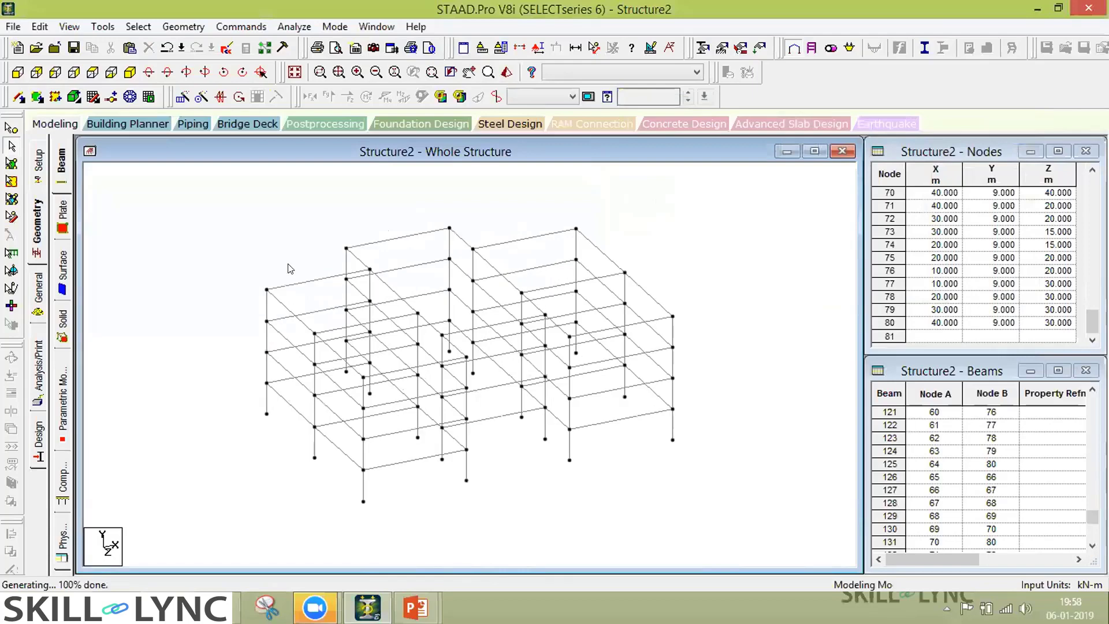
key(Right)
key(Up)
scroll(285, 260, down, 2)
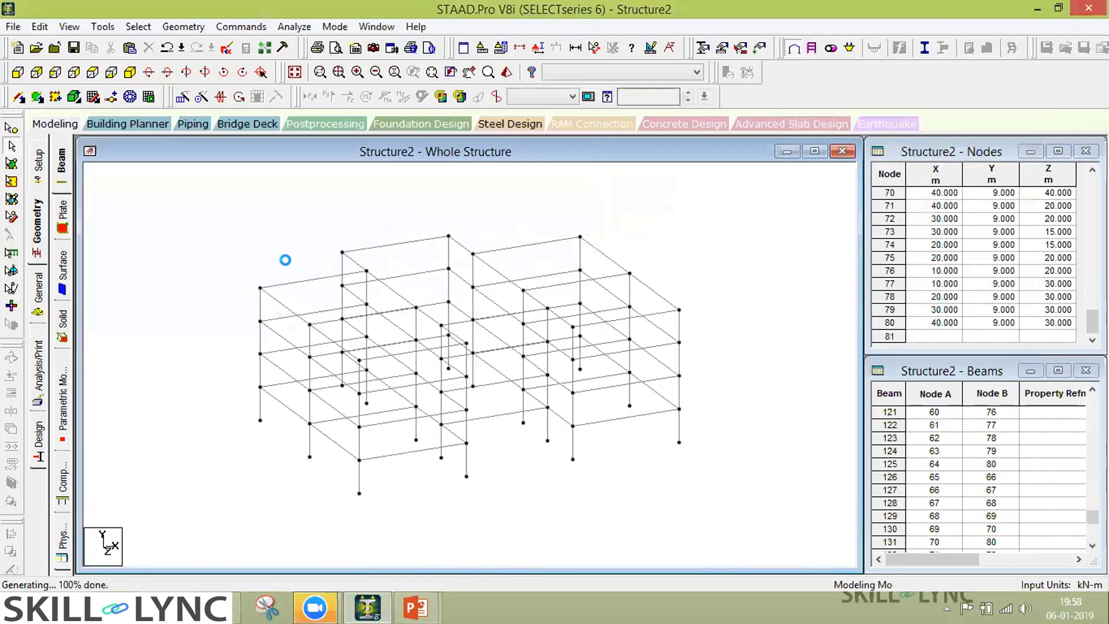
key(Right)
key(Right)
key(Right)
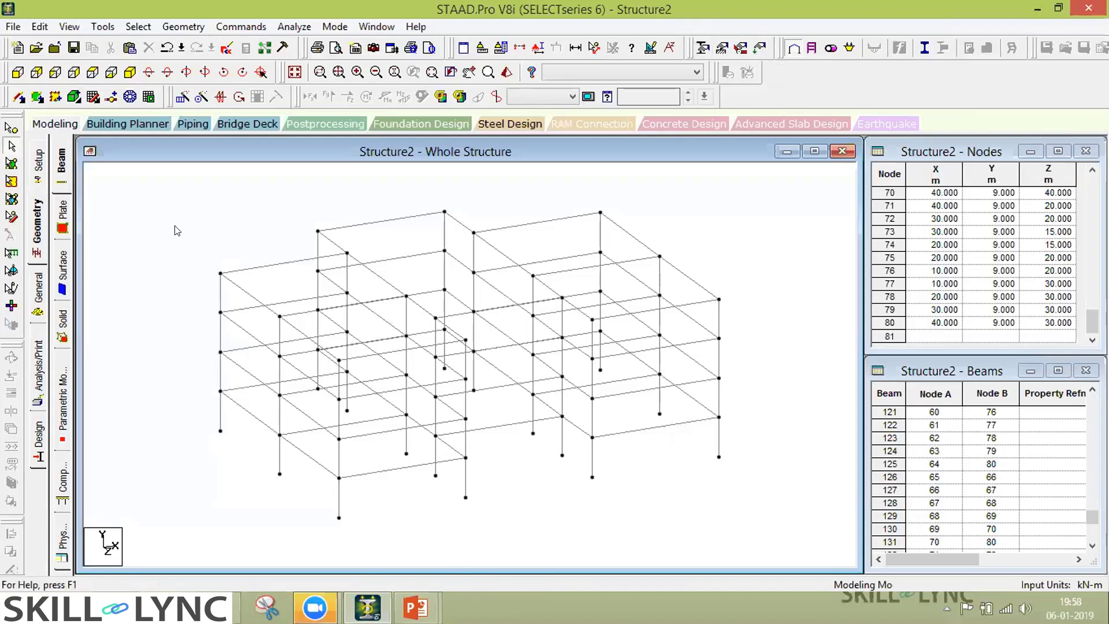
Open the member section properties and browse the American steel shapes in the section database
click(36, 310)
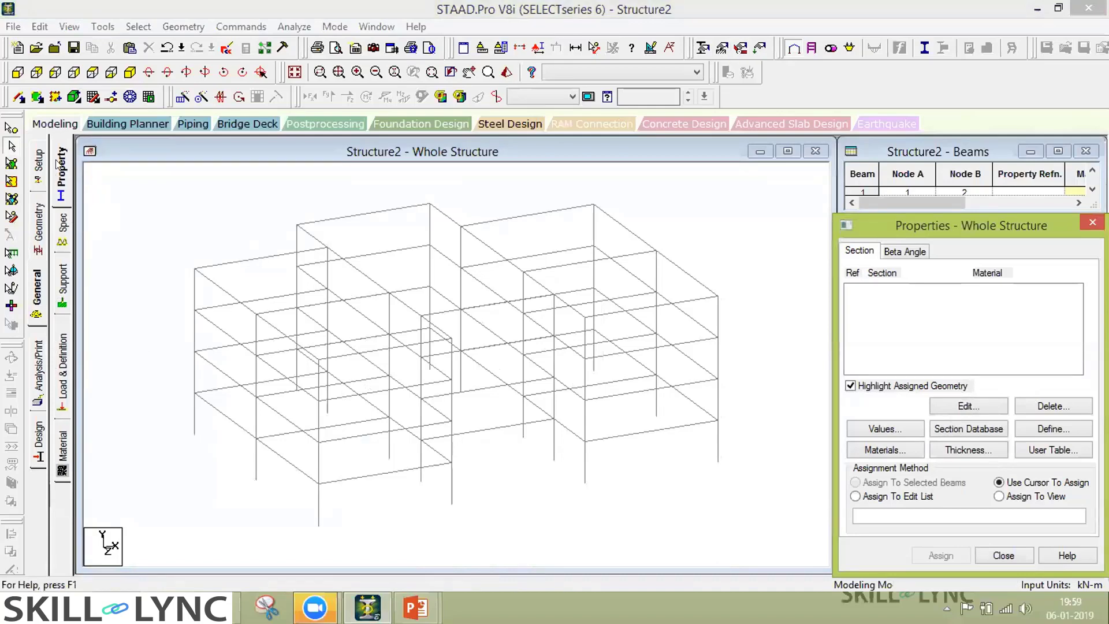
drag(928, 224, 822, 190)
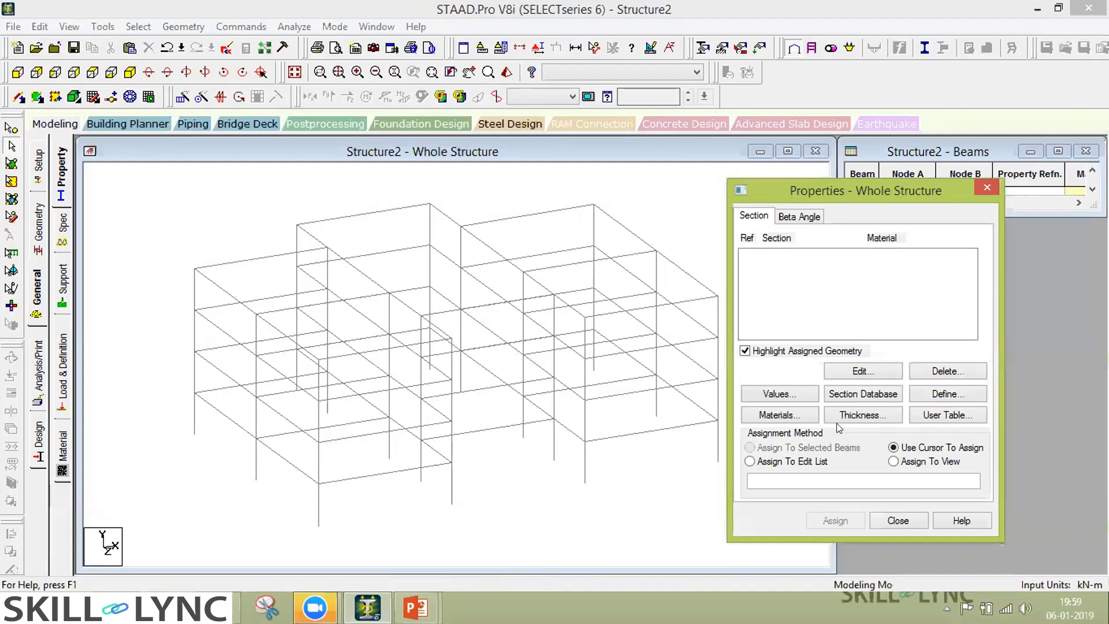
click(851, 395)
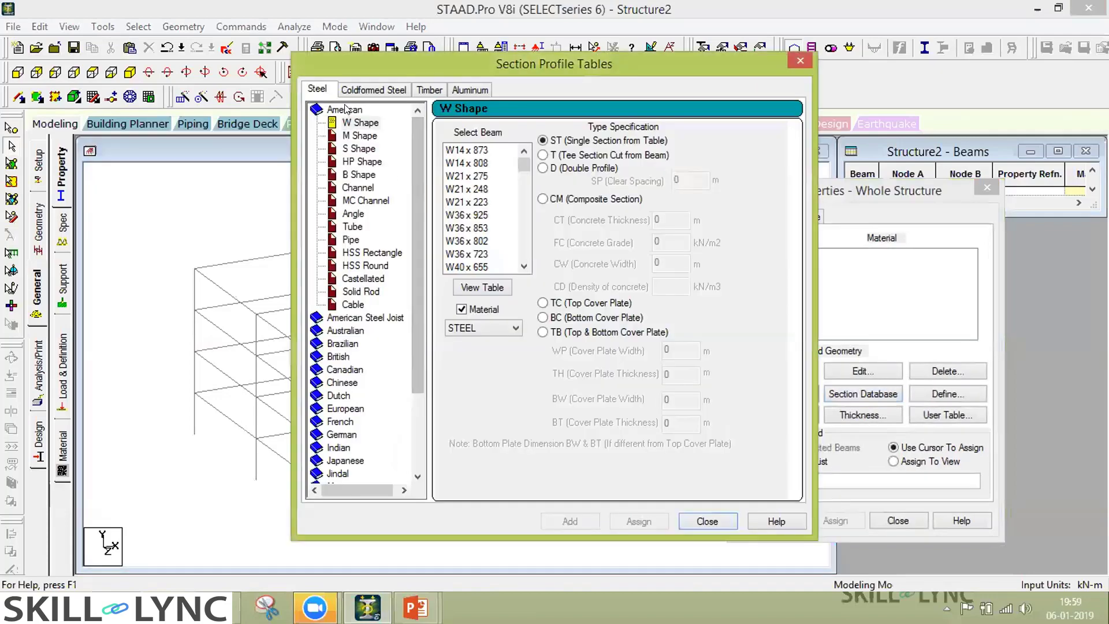
double_click(340, 112)
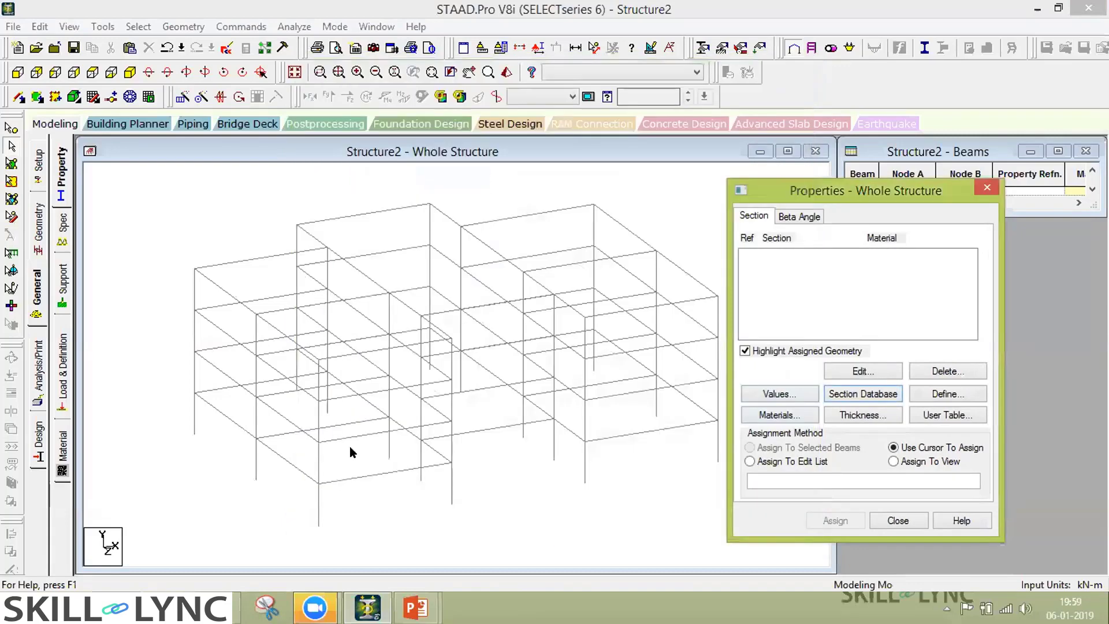
Define a circular concrete section with a diameter (YD) of 0.8 m and add it to the section list
click(930, 397)
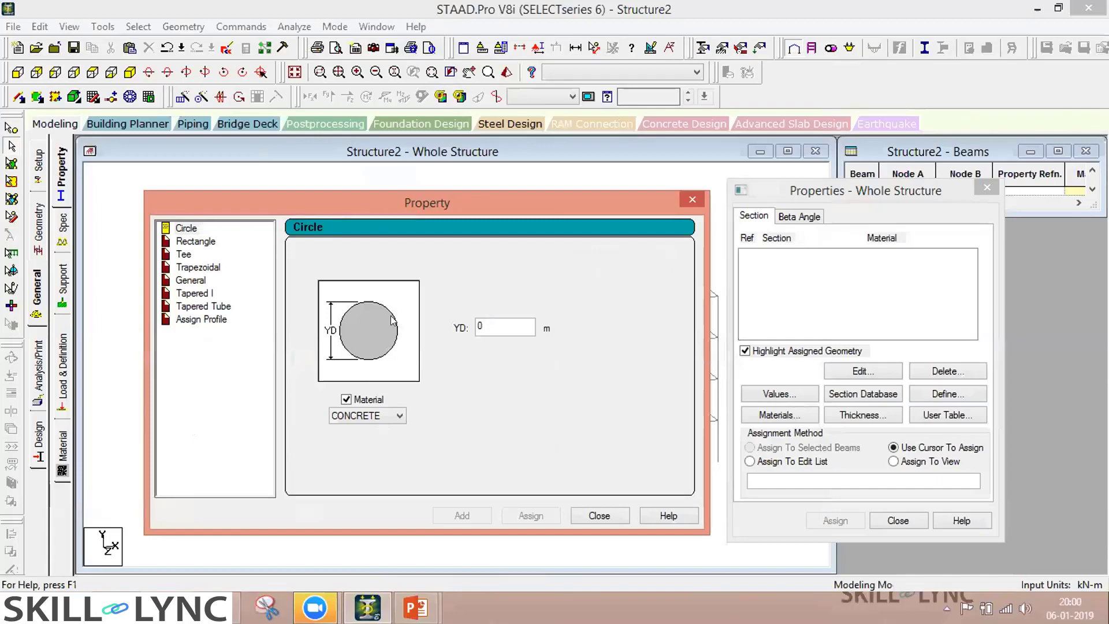
double_click(500, 325)
text(0.8)
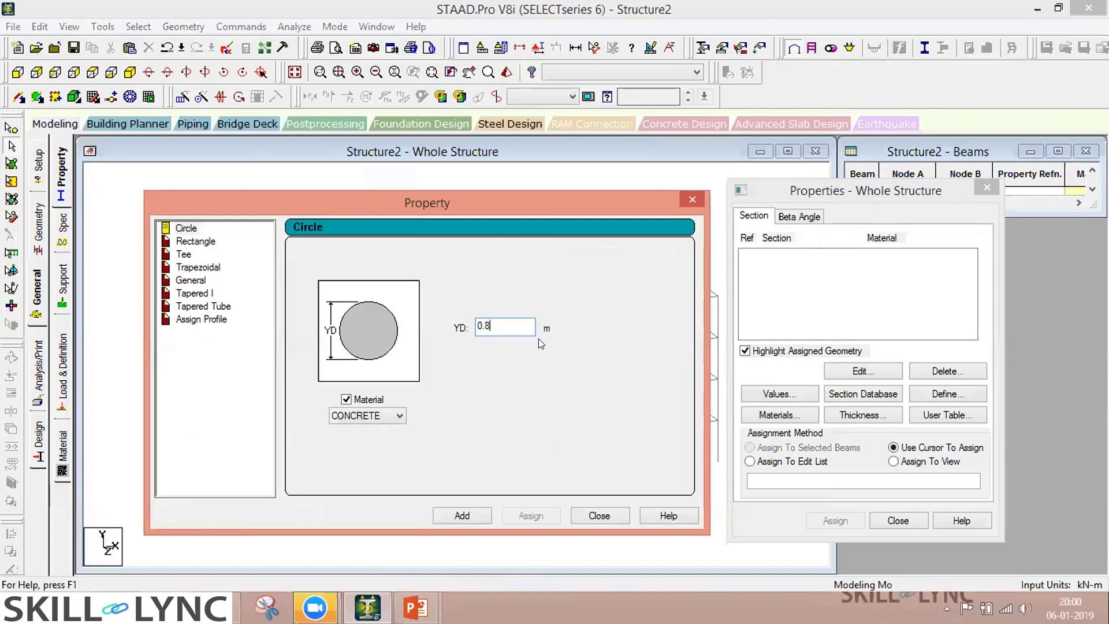
click(392, 418)
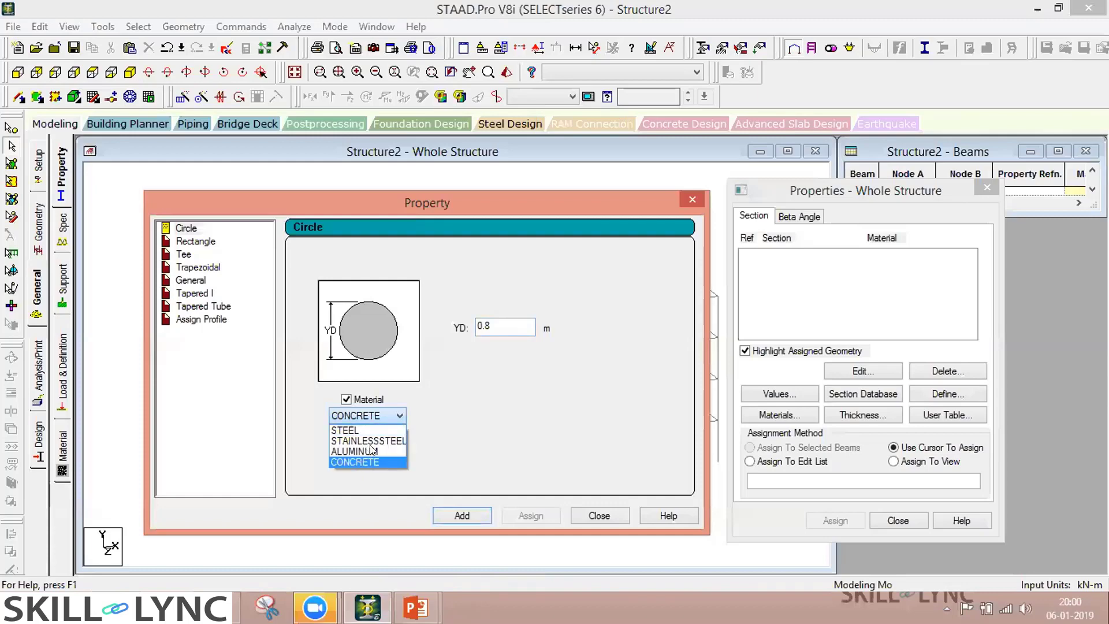
click(398, 422)
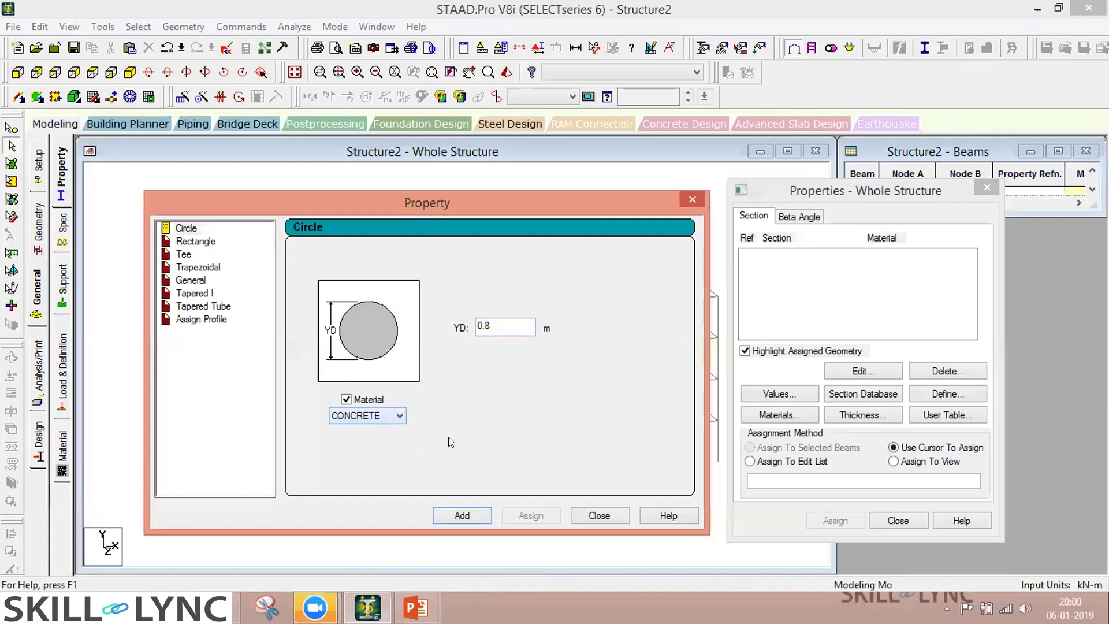
click(462, 516)
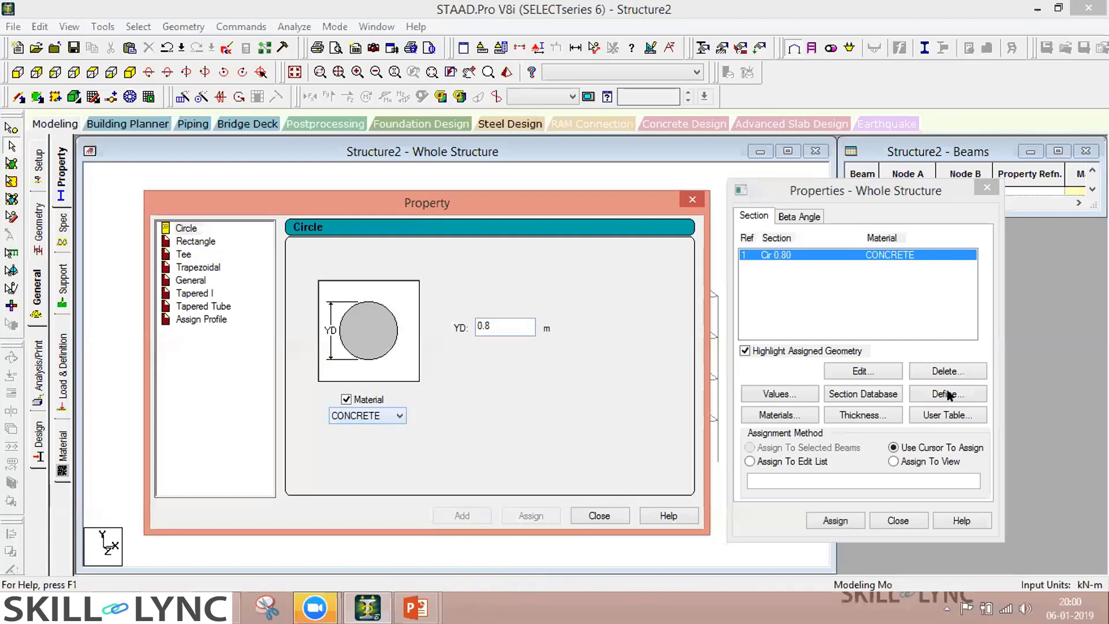
key(Escape)
Define a rectangular concrete section with YD 0.8 m and ZD 0.5 m and add it to the section list
click(317, 174)
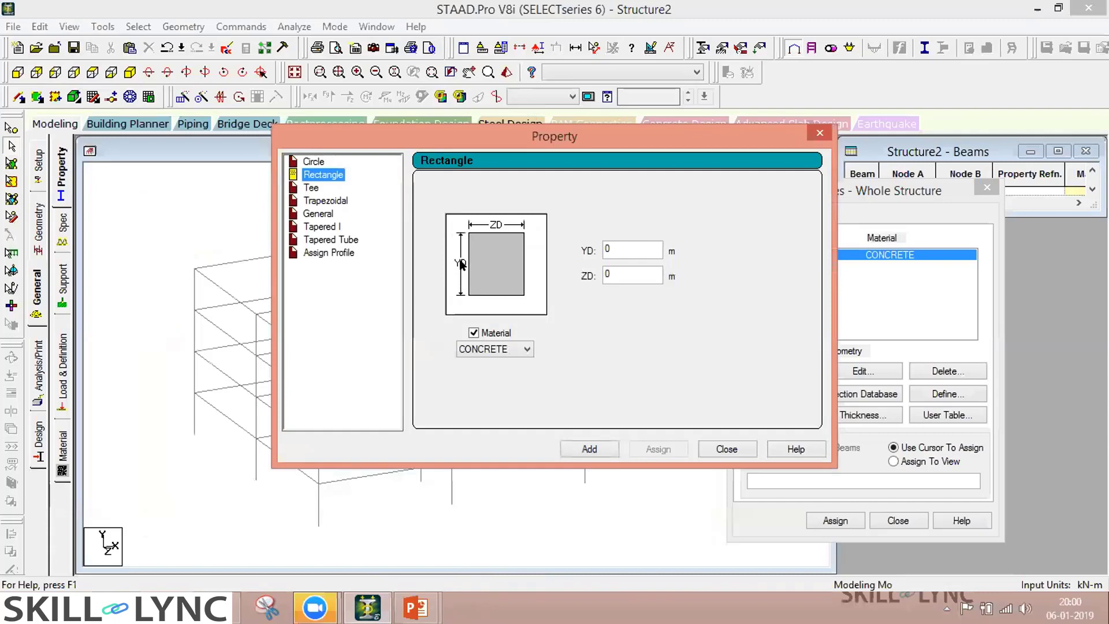
click(633, 250)
text(.8)
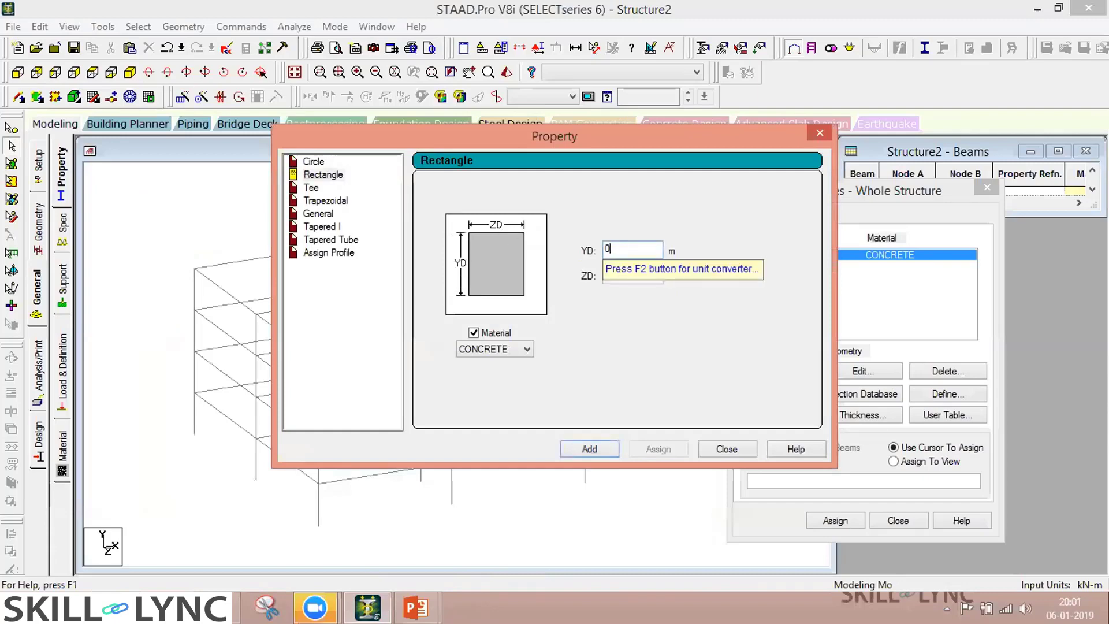
click(646, 274)
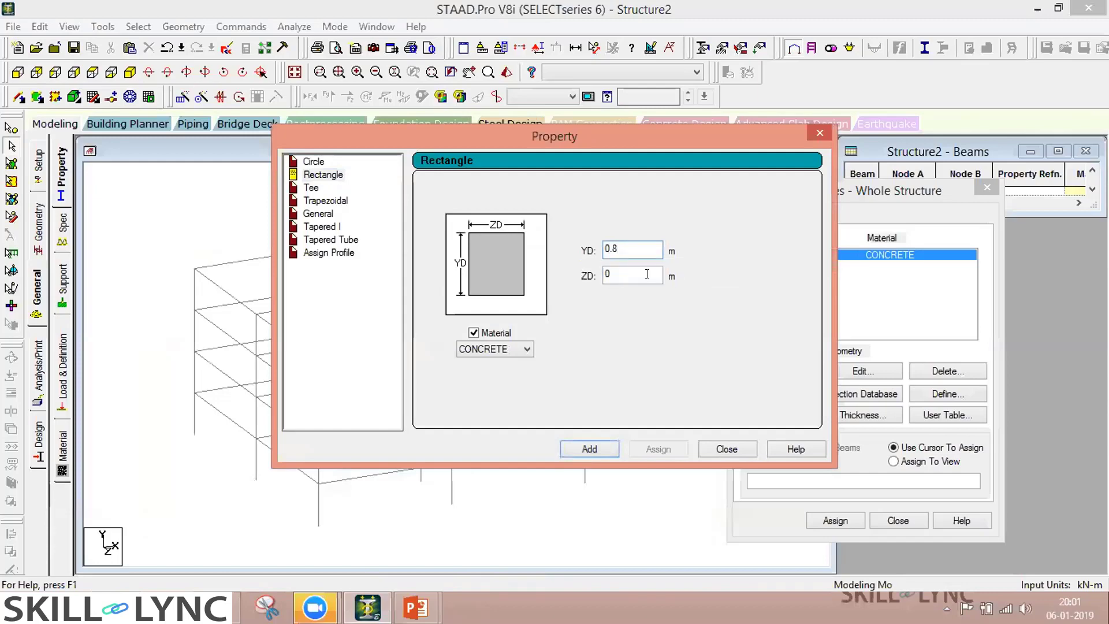
text(0.5)
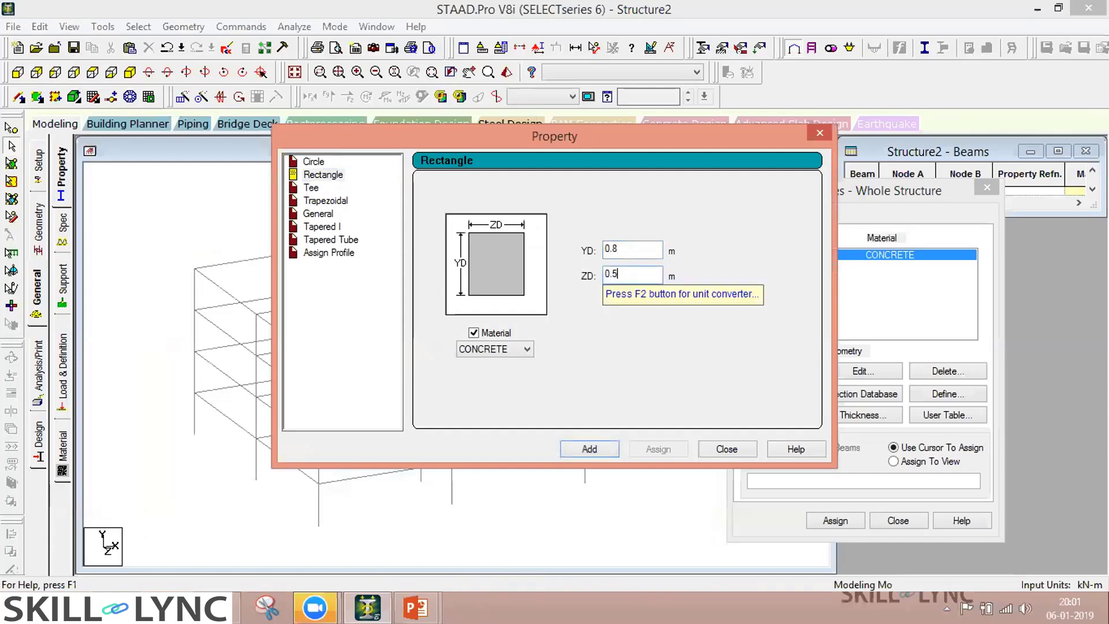
click(591, 454)
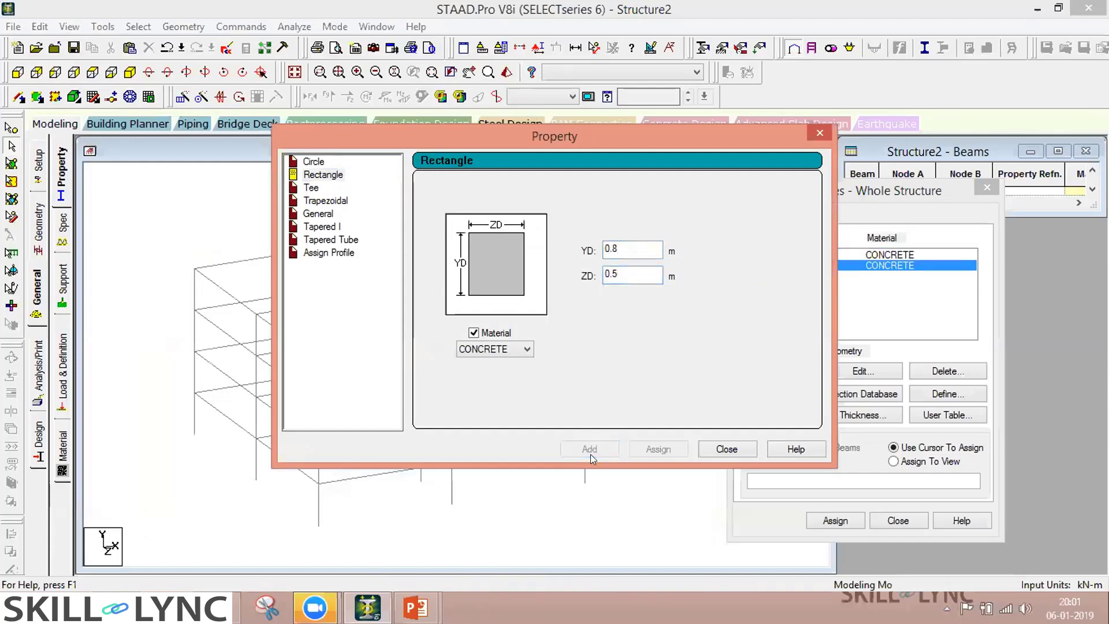
click(743, 445)
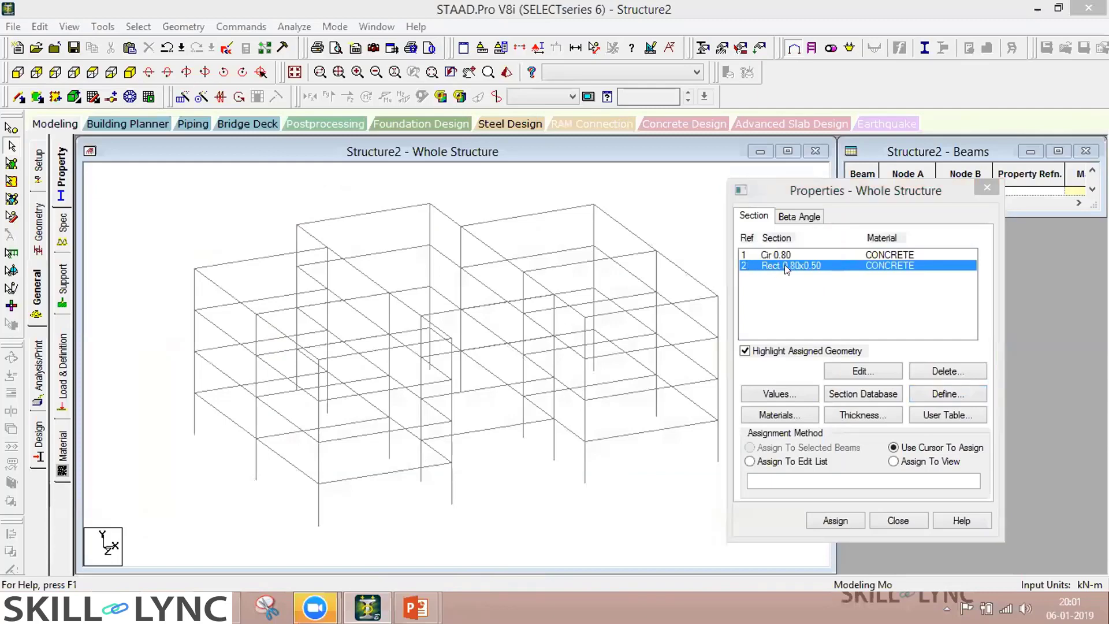
click(937, 403)
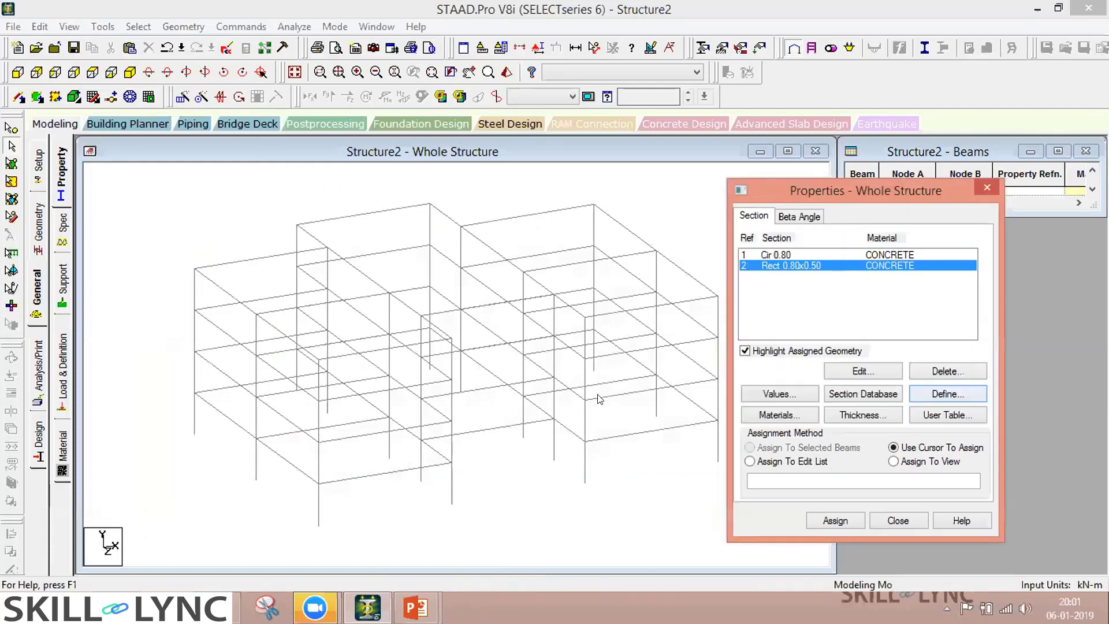
click(532, 469)
scroll(531, 469, down, 2)
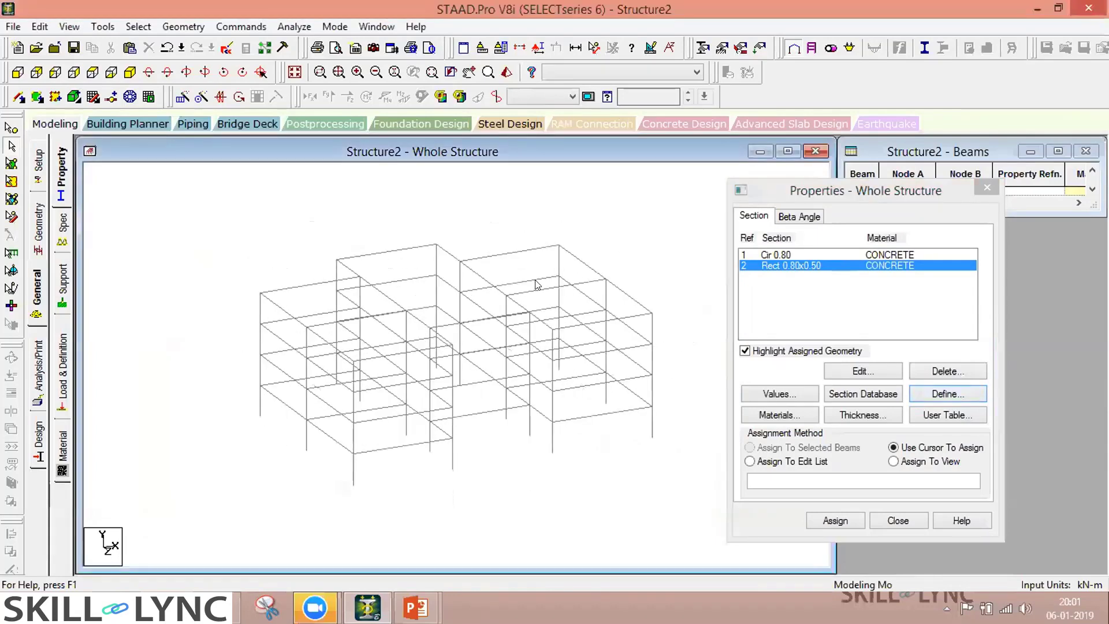
Assign the circular 0.80 concrete section to all columns by selecting the members parallel to Y
click(772, 255)
click(215, 219)
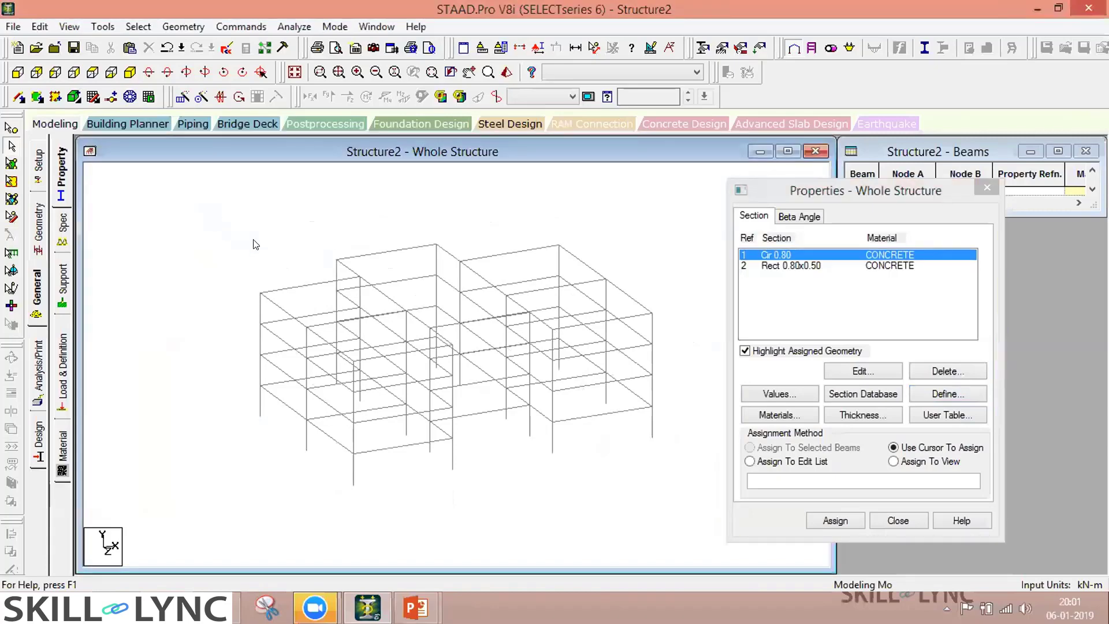
click(137, 27)
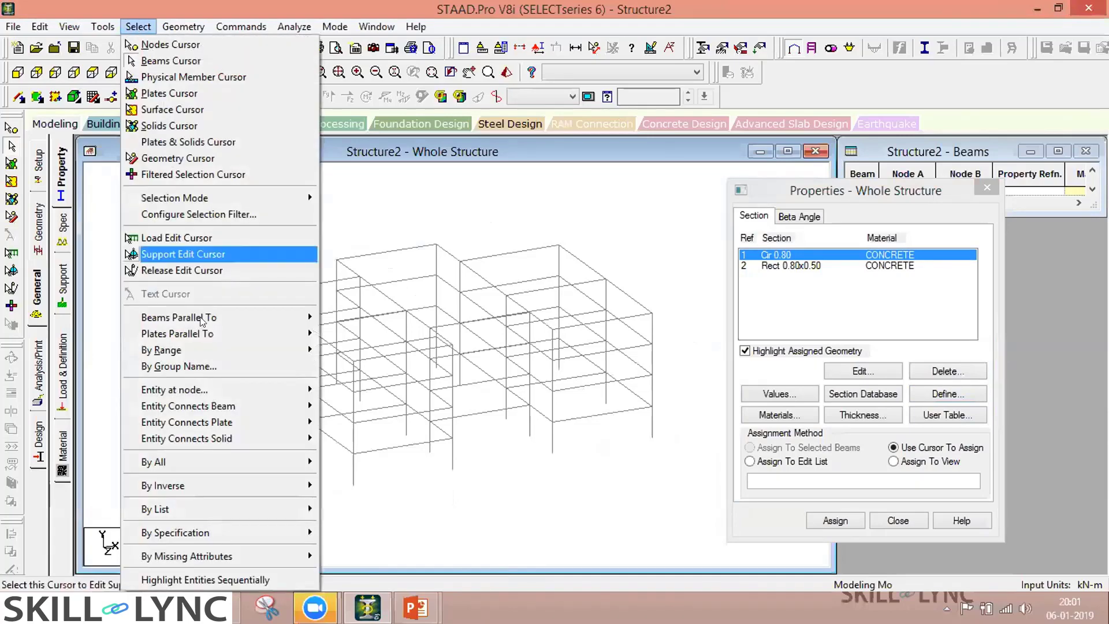
mouse_move(200, 316)
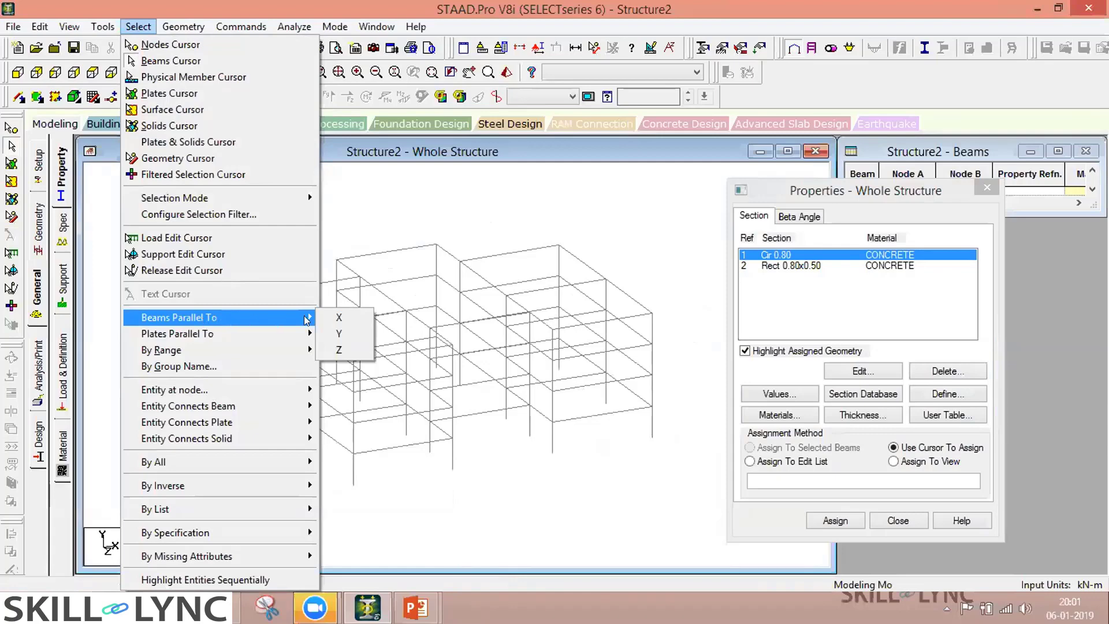
click(340, 333)
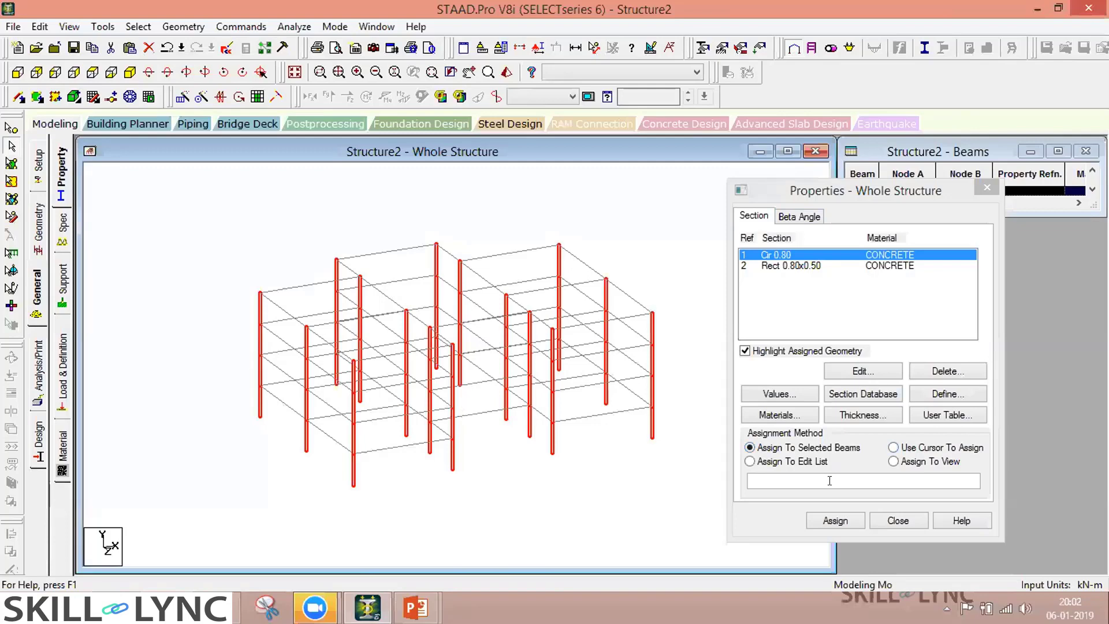
click(847, 520)
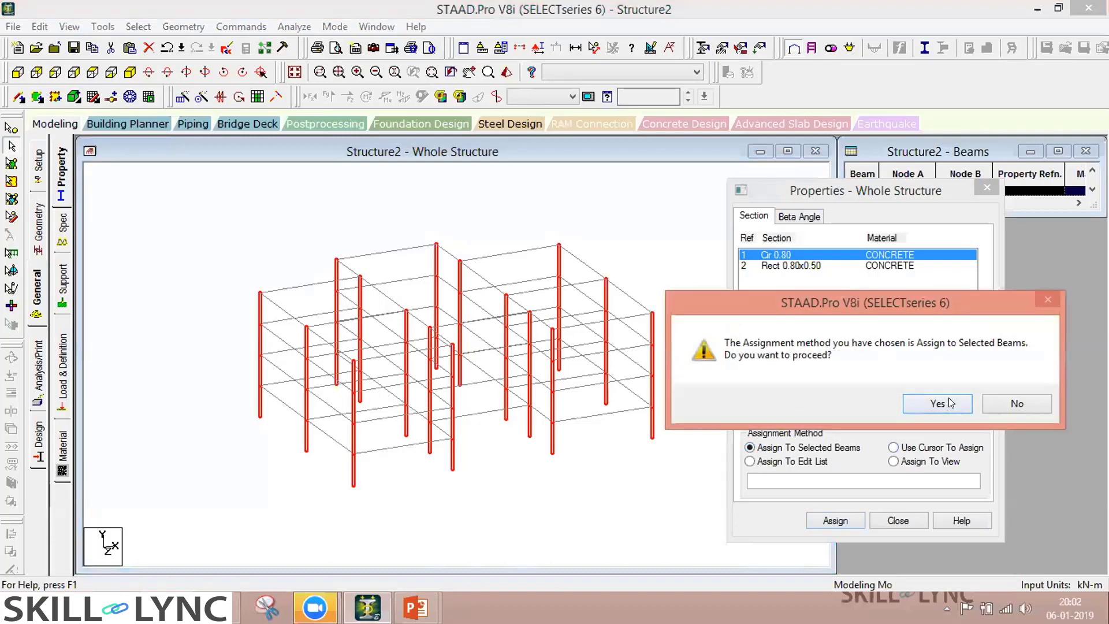
click(937, 403)
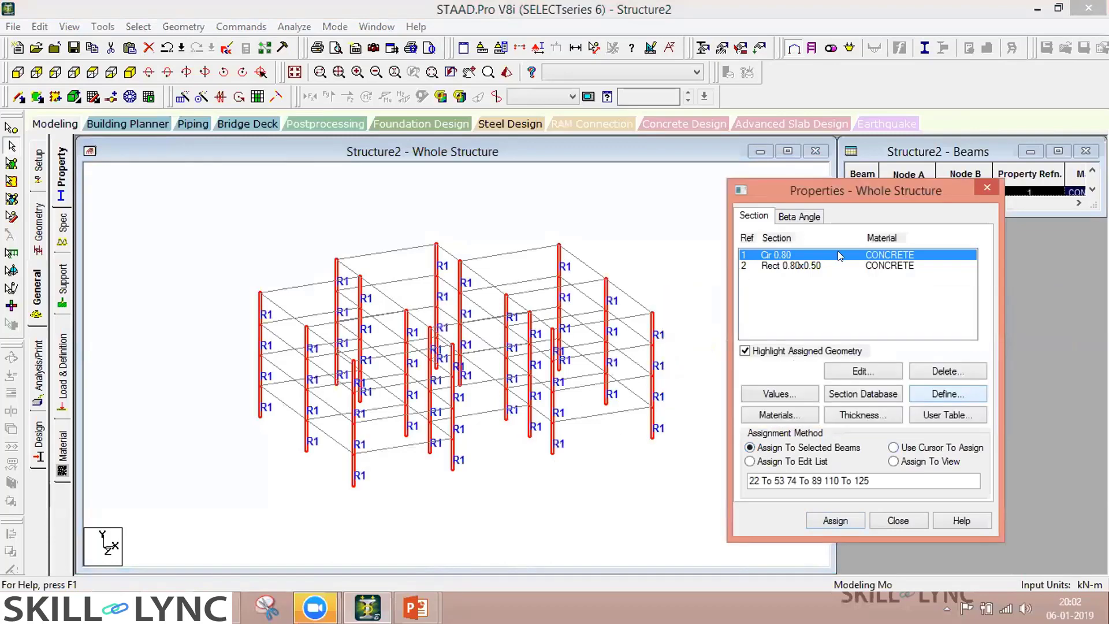
Assign the rectangular 0.80x0.50 concrete section to all floor beams parallel to X and Z
click(799, 266)
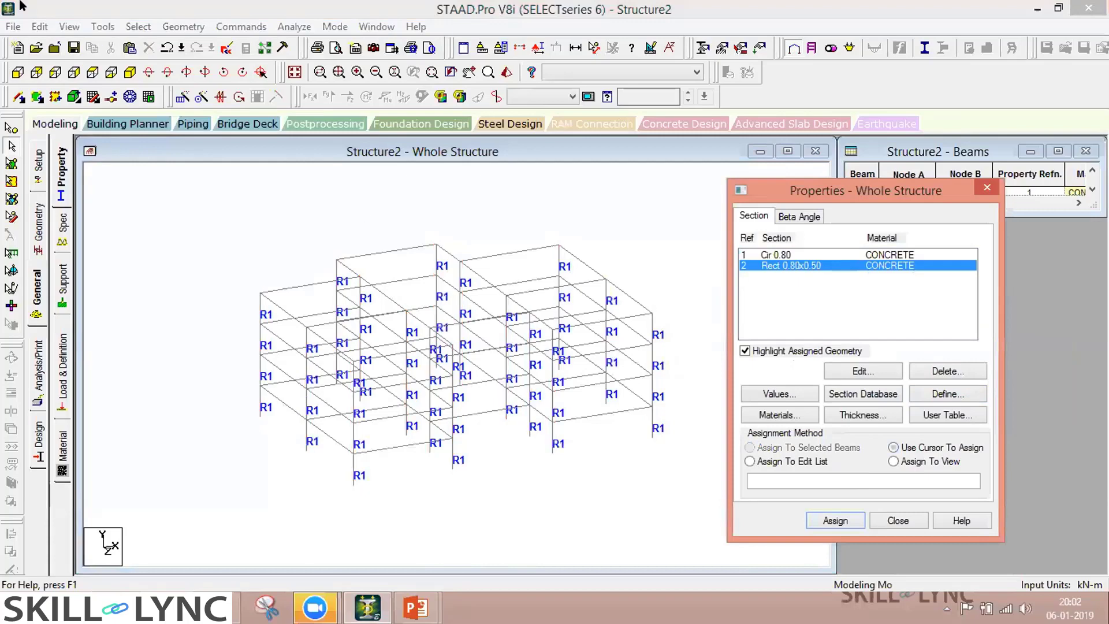
click(136, 28)
mouse_move(289, 320)
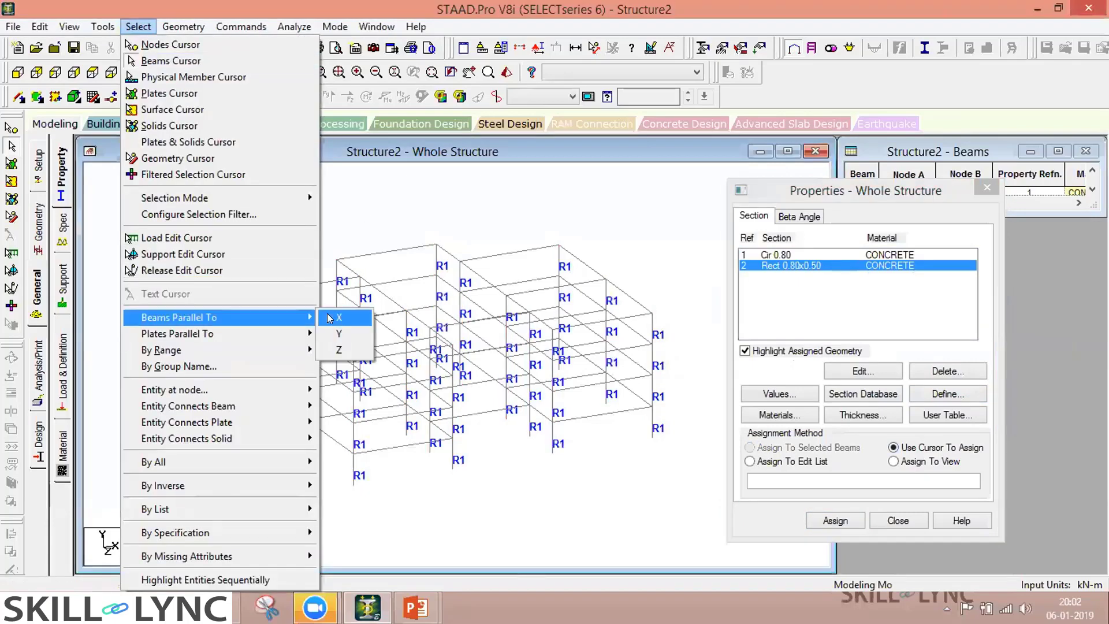
click(333, 317)
key(alt+s)
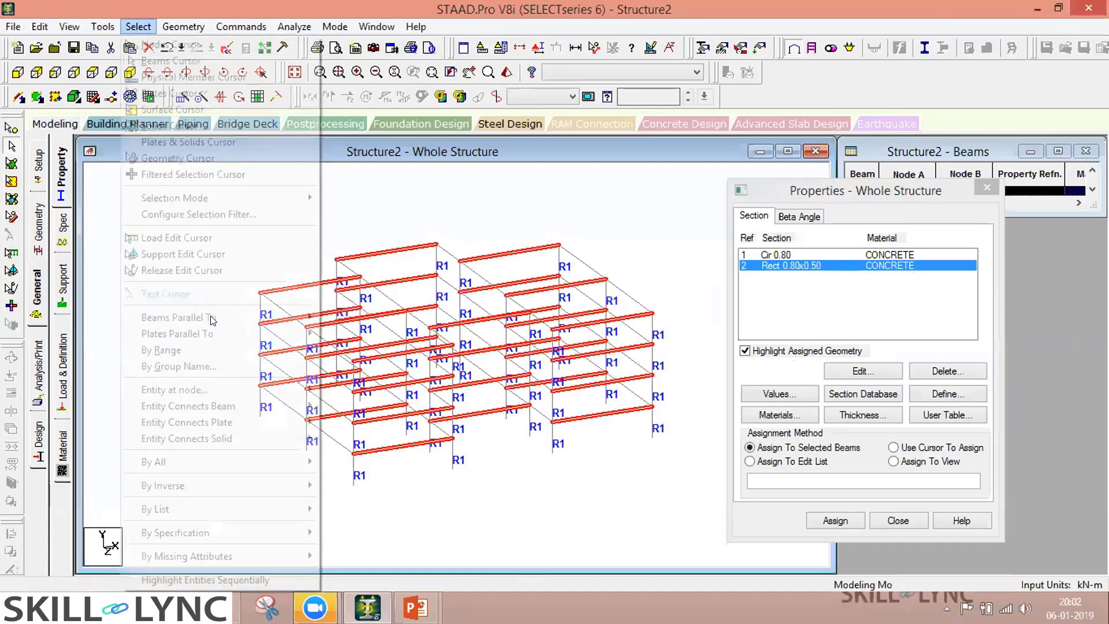
mouse_move(289, 317)
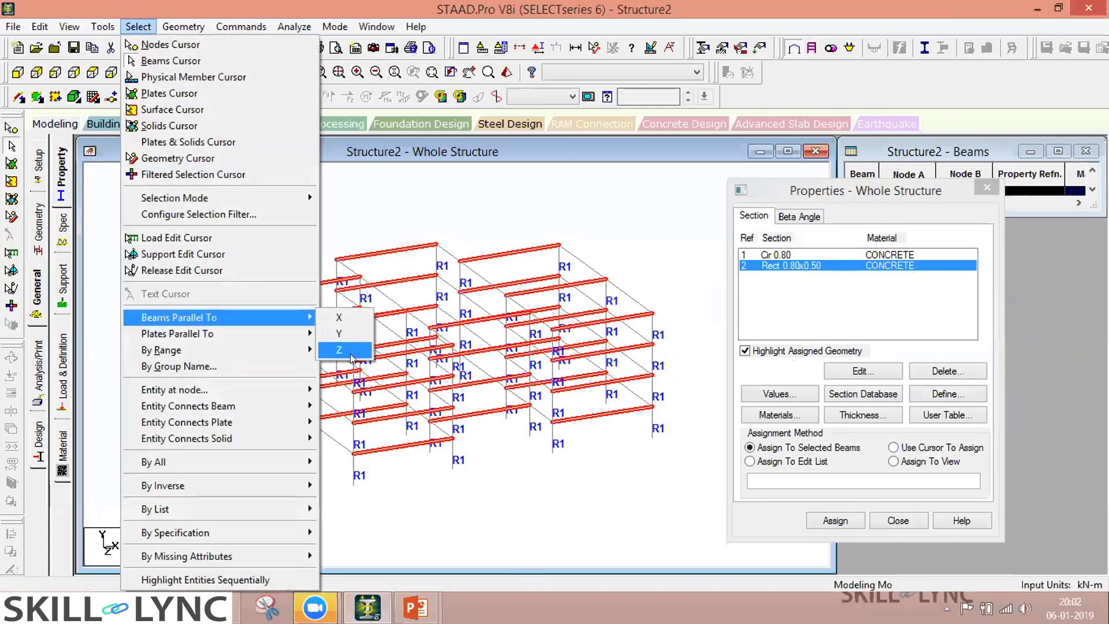
click(347, 352)
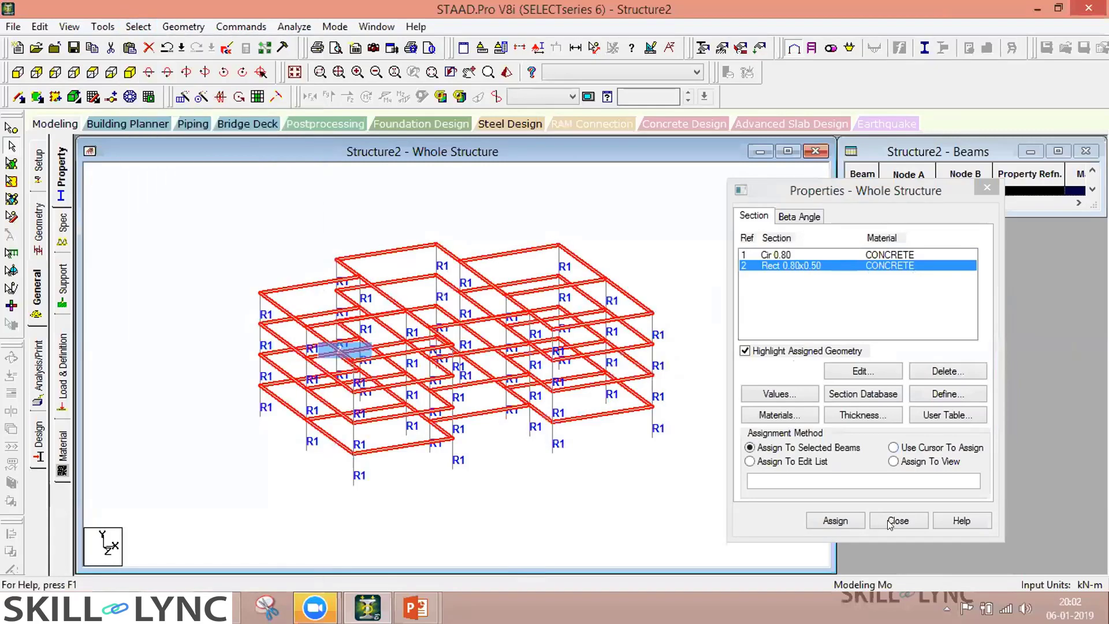
click(833, 517)
click(661, 288)
Examine the assigned column and beam sections in a 3D rendered view, and close it and the section properties
click(506, 72)
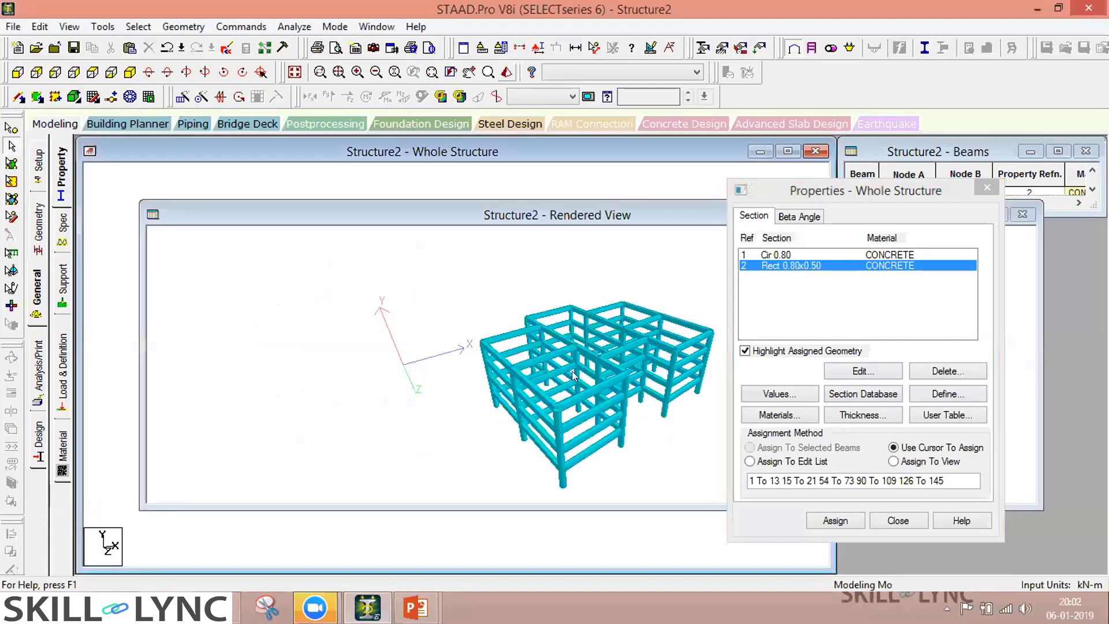
drag(572, 371, 532, 322)
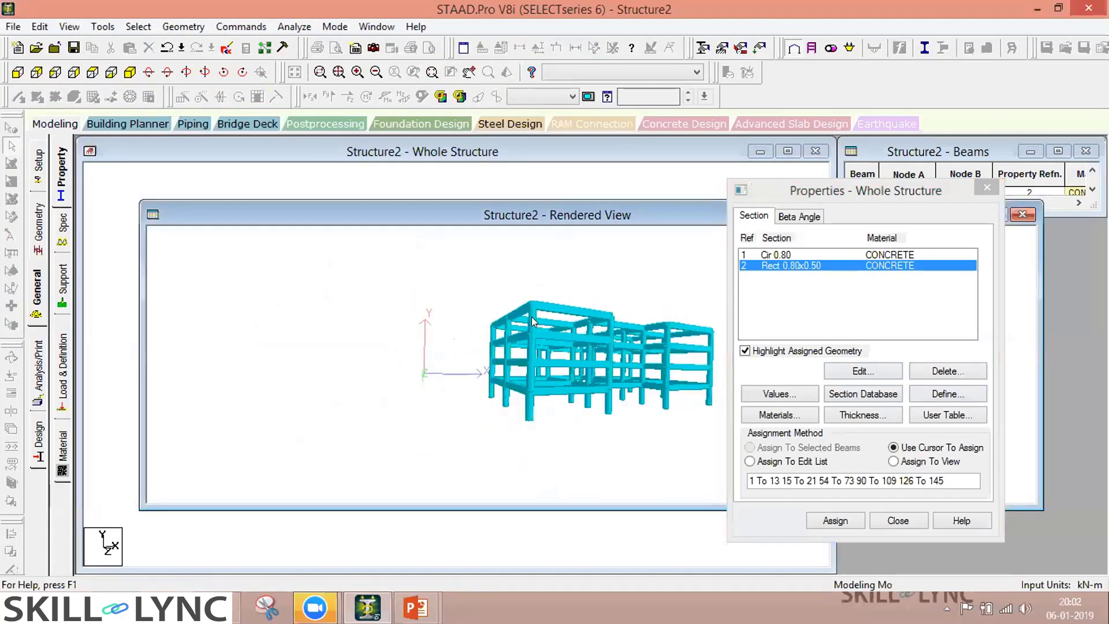
drag(580, 392, 575, 382)
scroll(575, 382, up, 3)
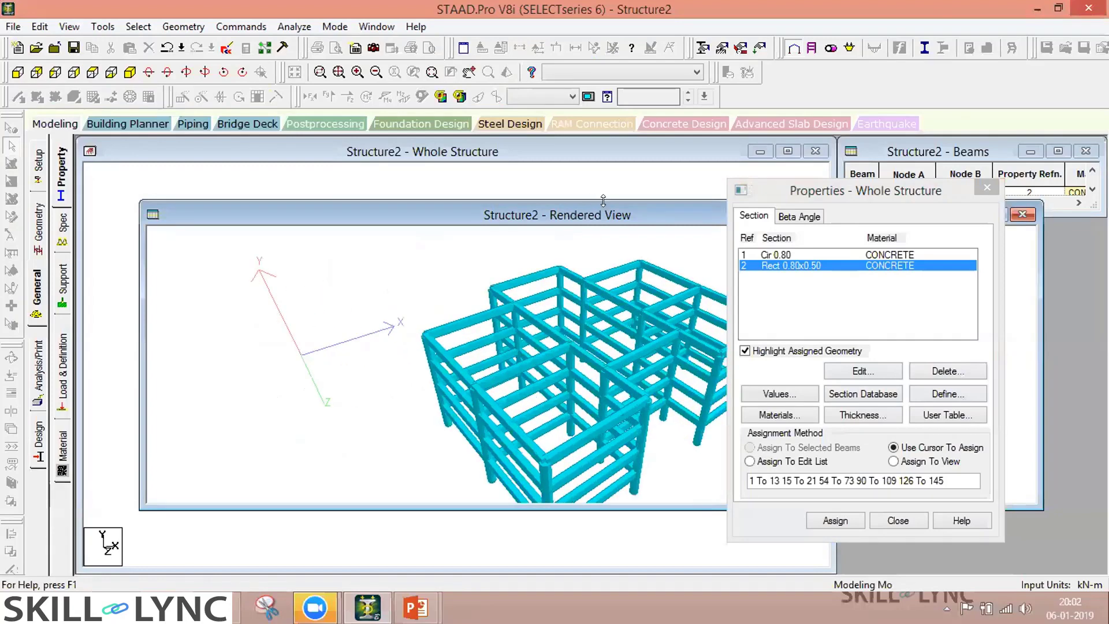
drag(601, 208, 590, 205)
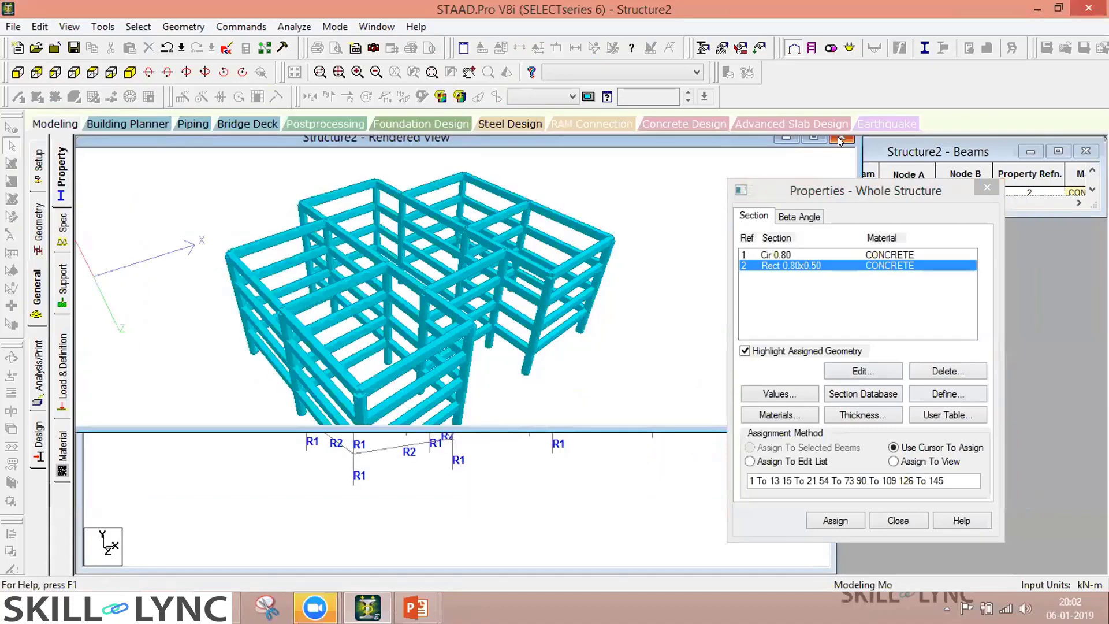
click(839, 137)
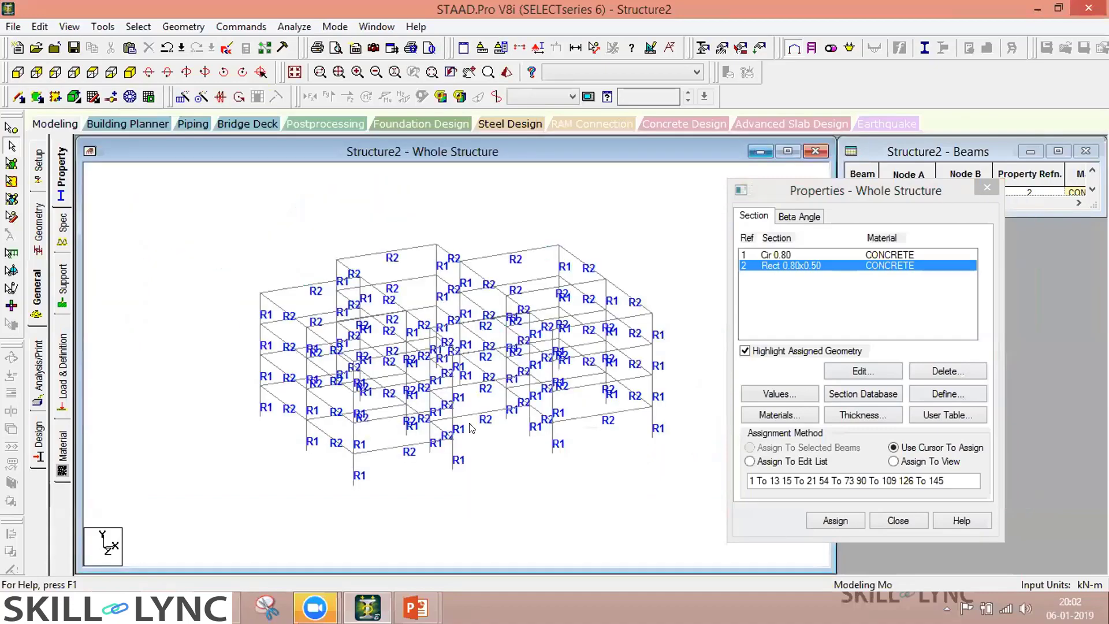
click(984, 188)
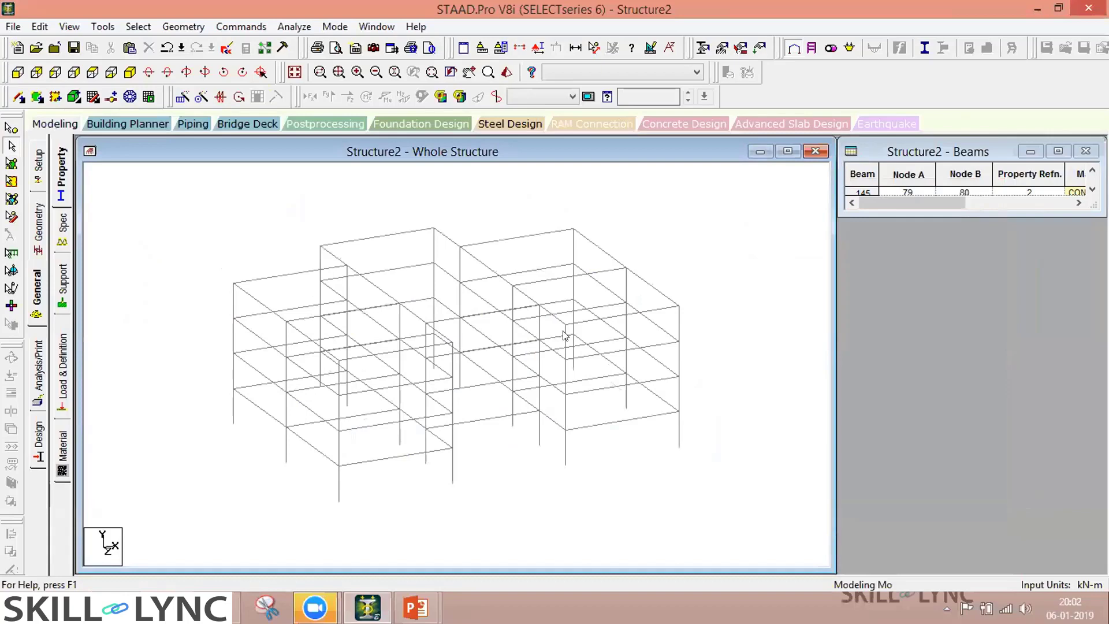
Create a fixed support and add it to the structure's support list
scroll(436, 437, down, 10)
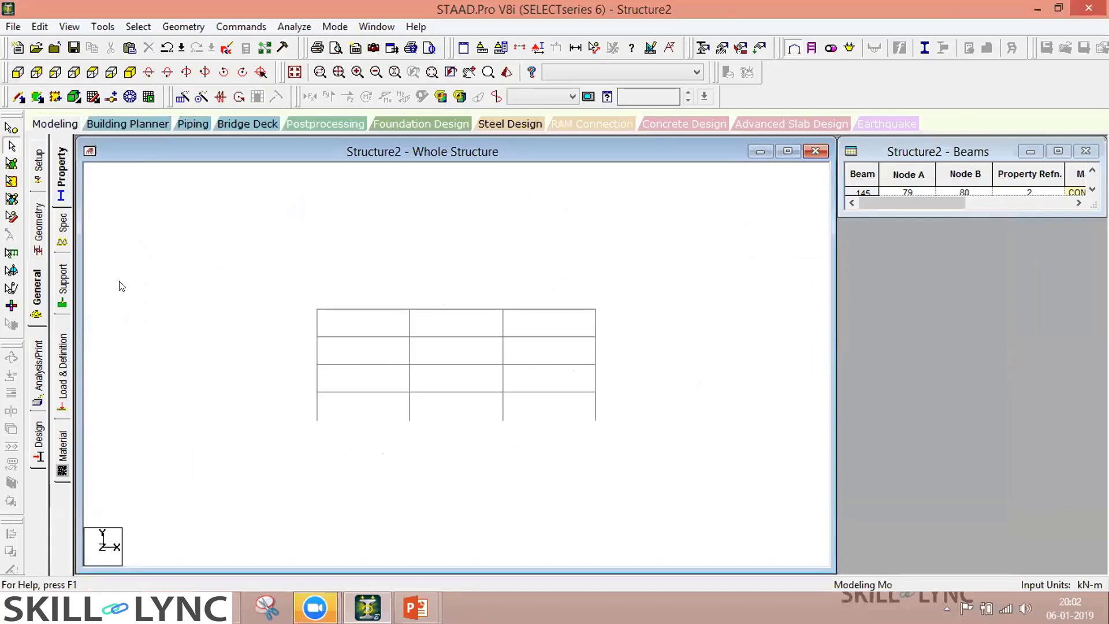
scroll(98, 281, up, 3)
click(65, 276)
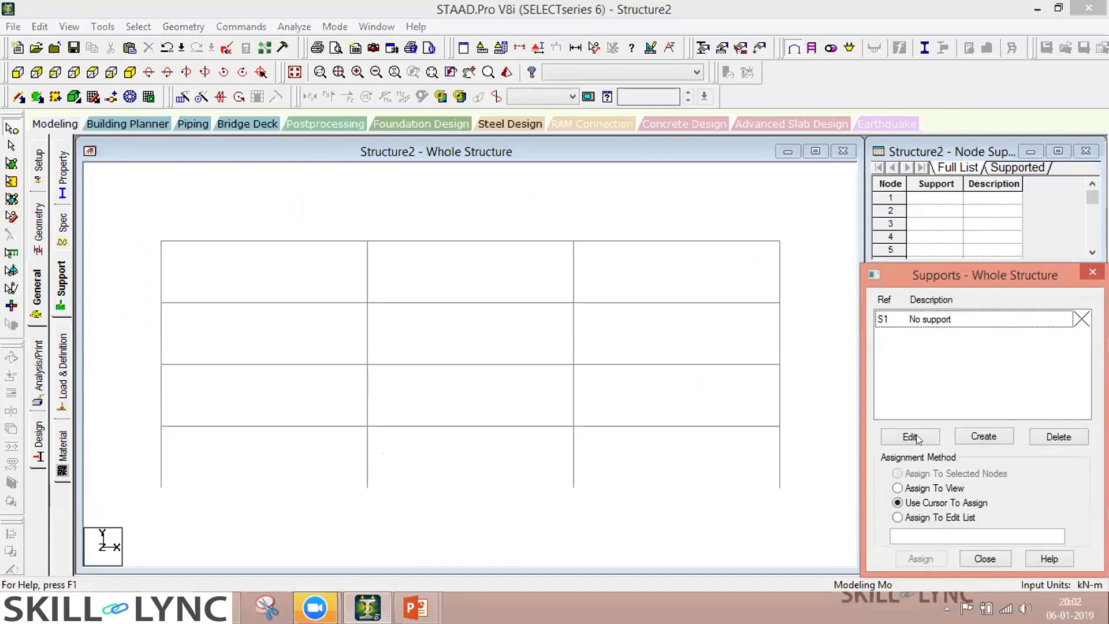
click(975, 434)
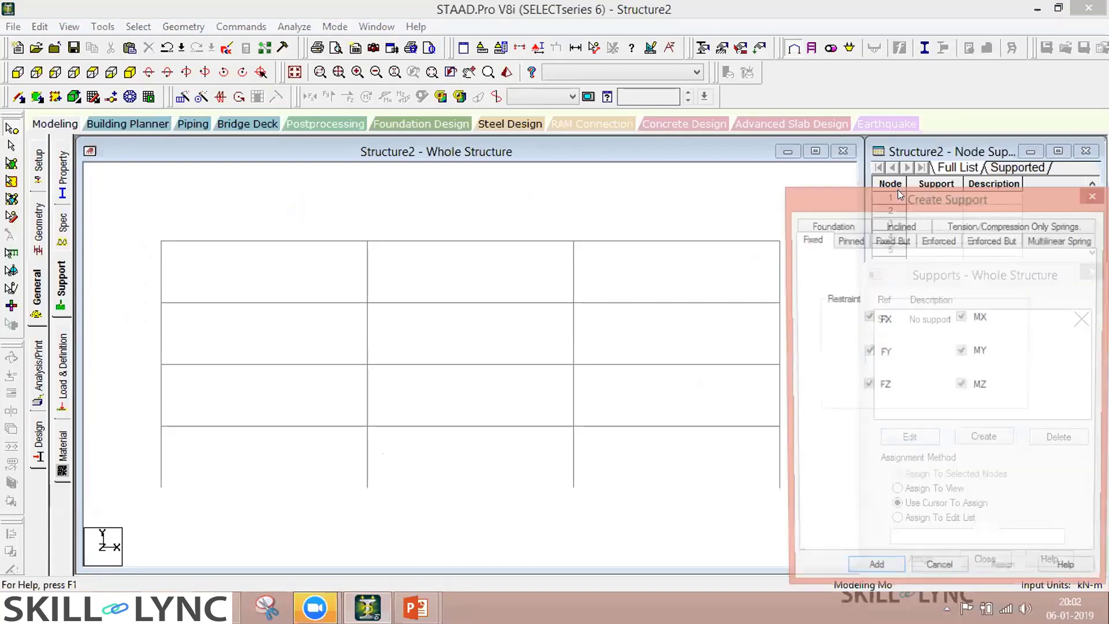
drag(839, 201, 793, 184)
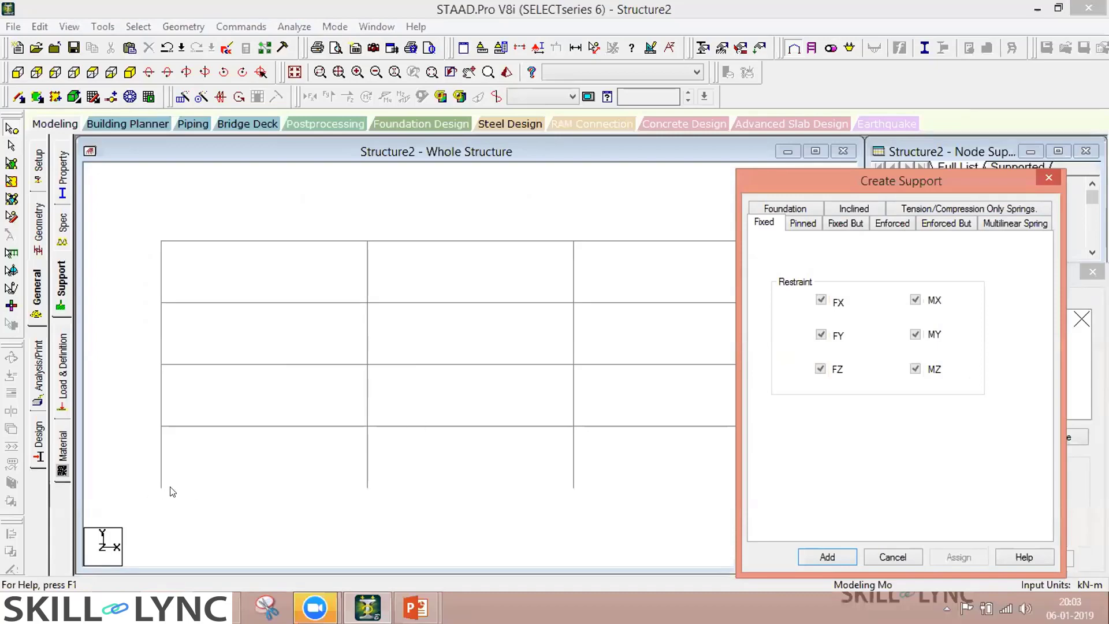
click(811, 556)
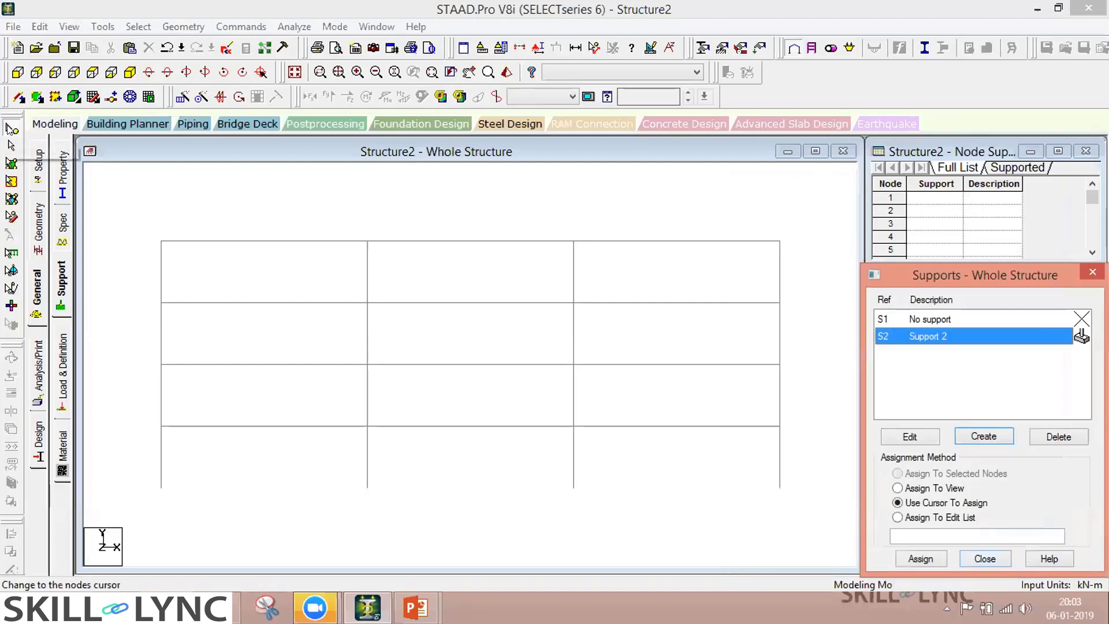
Assign the fixed support to all column base nodes and show the frame in isometric view
drag(809, 517, 131, 484)
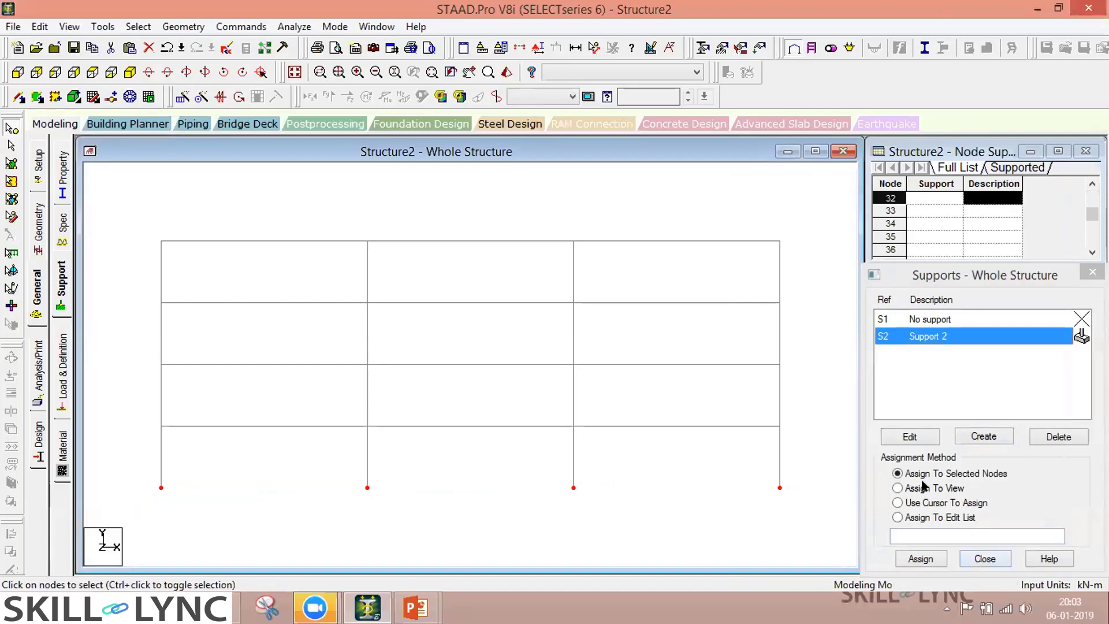
click(920, 558)
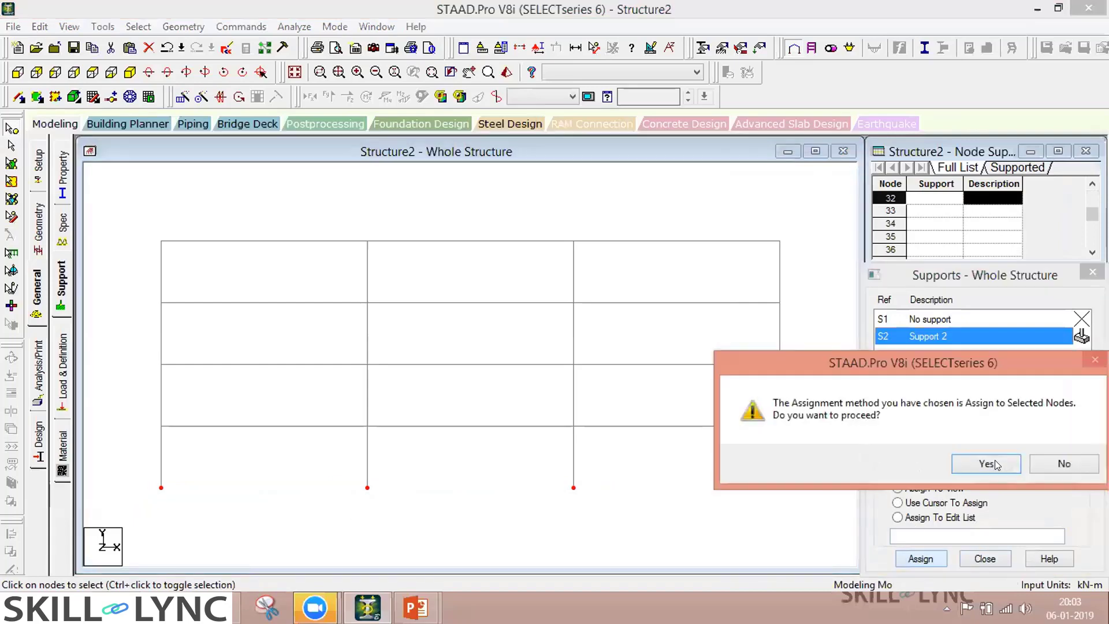
key(Return)
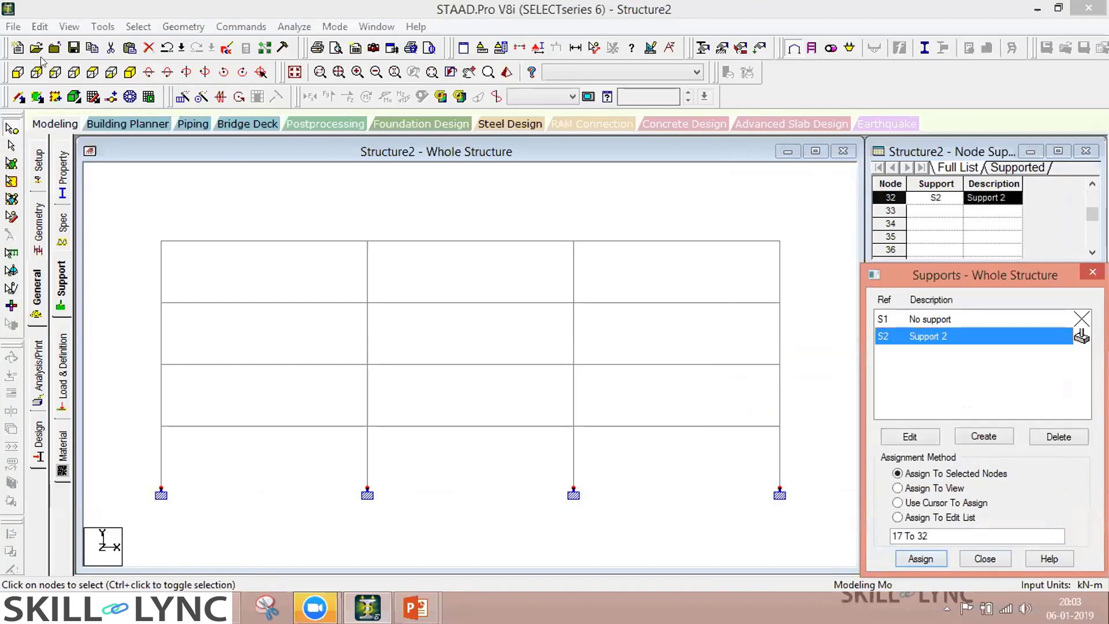
click(130, 73)
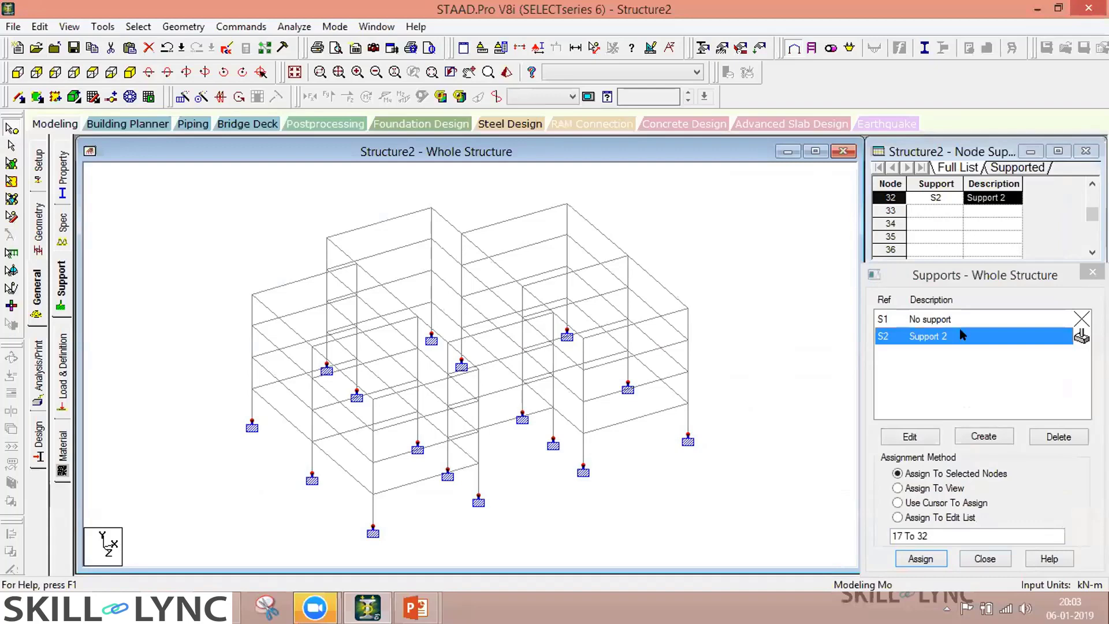
click(916, 282)
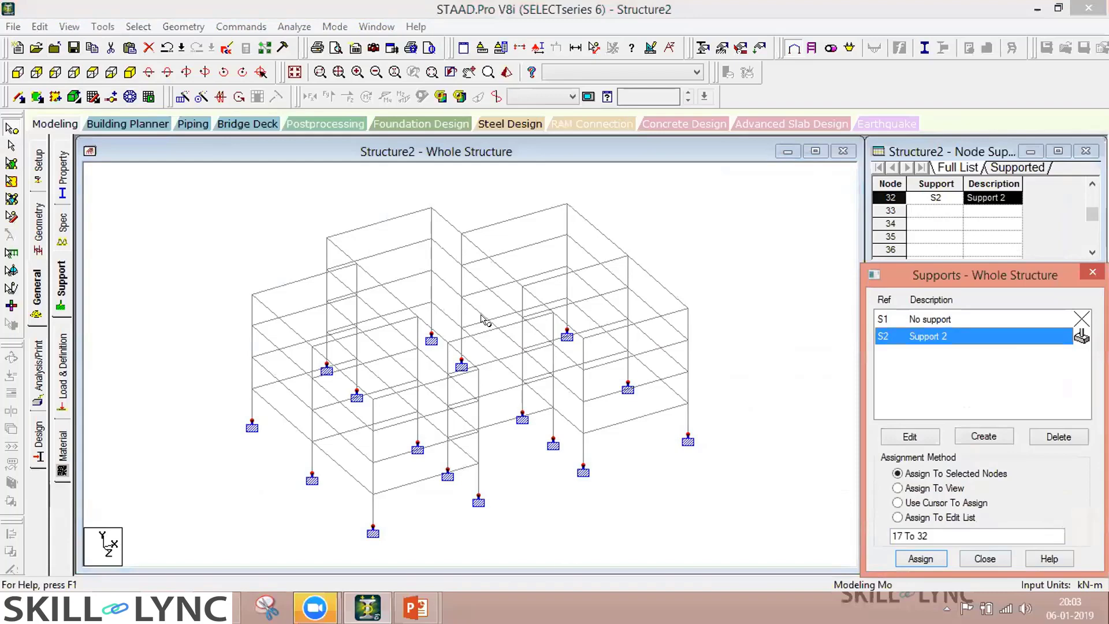
click(405, 153)
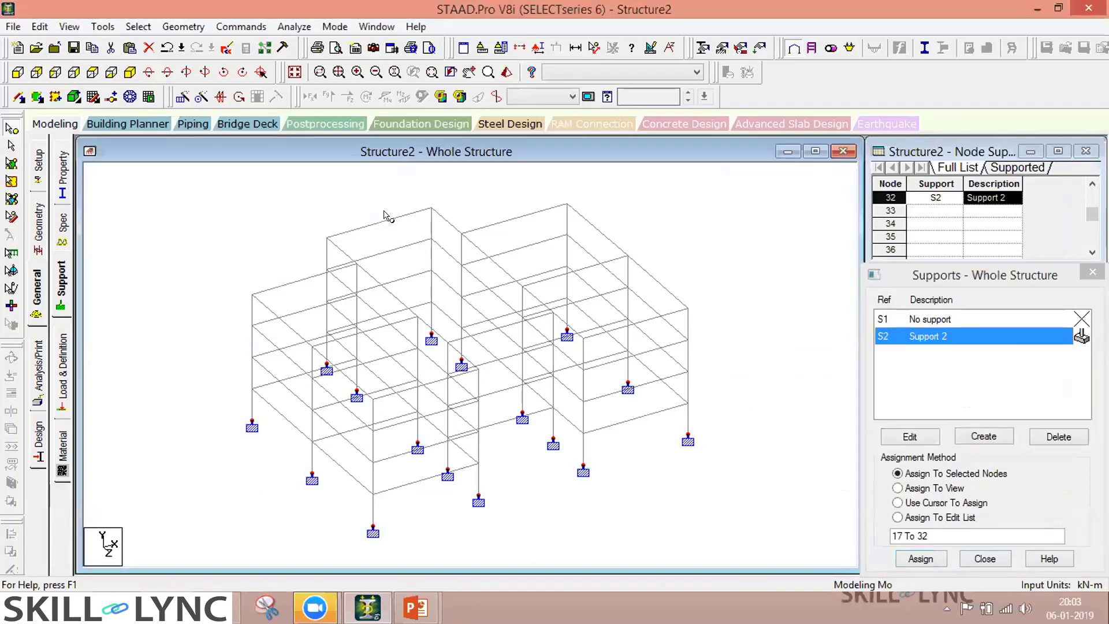
Select the horizontal beams of all four floor levels in the front view and fill the floor grid with plates
click(10, 148)
scroll(13, 145, down, 3)
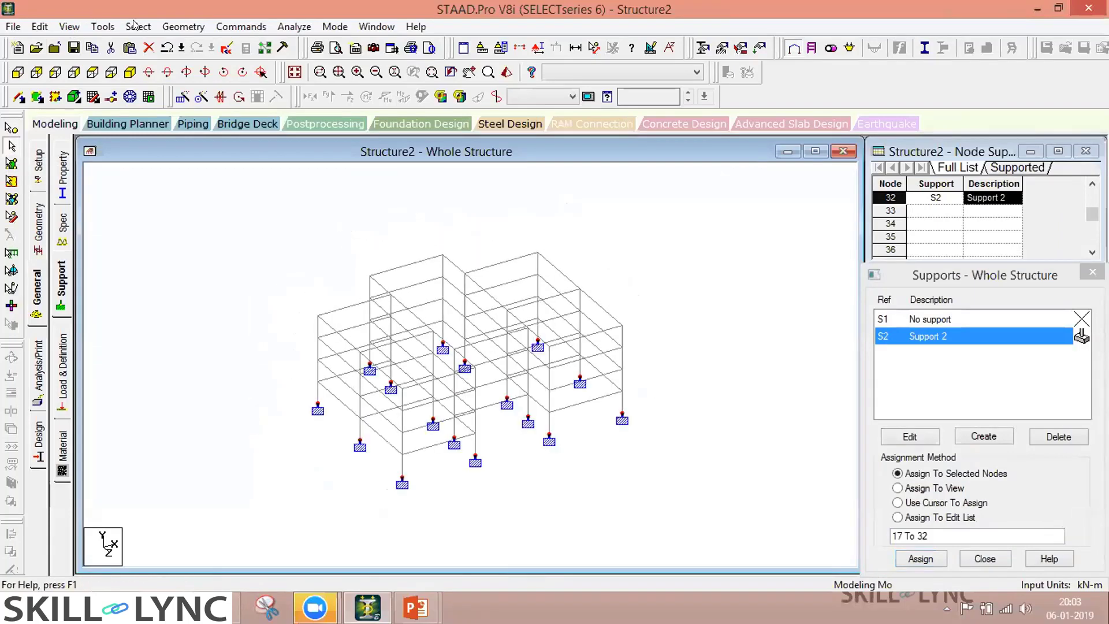
click(18, 73)
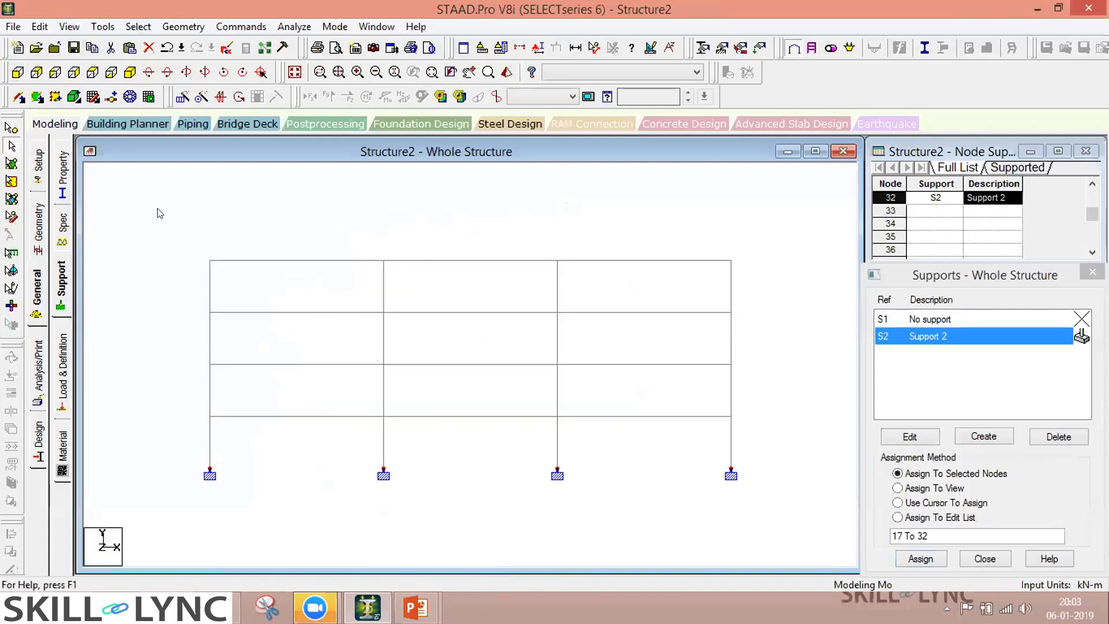
mouse_move(158, 209)
mouse_down()
mouse_move(547, 236)
mouse_move(778, 271)
mouse_up()
mouse_move(182, 302)
ctrl+mouse_down()
mouse_move(717, 284)
mouse_move(764, 300)
mouse_move(766, 312)
ctrl+mouse_up()
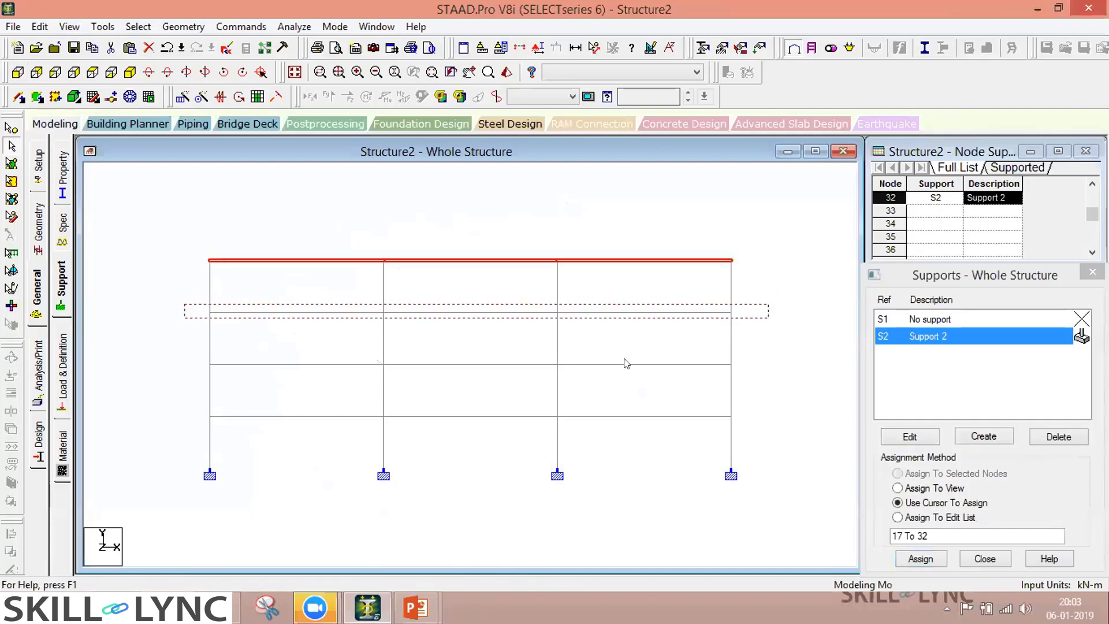
drag(190, 353, 742, 378)
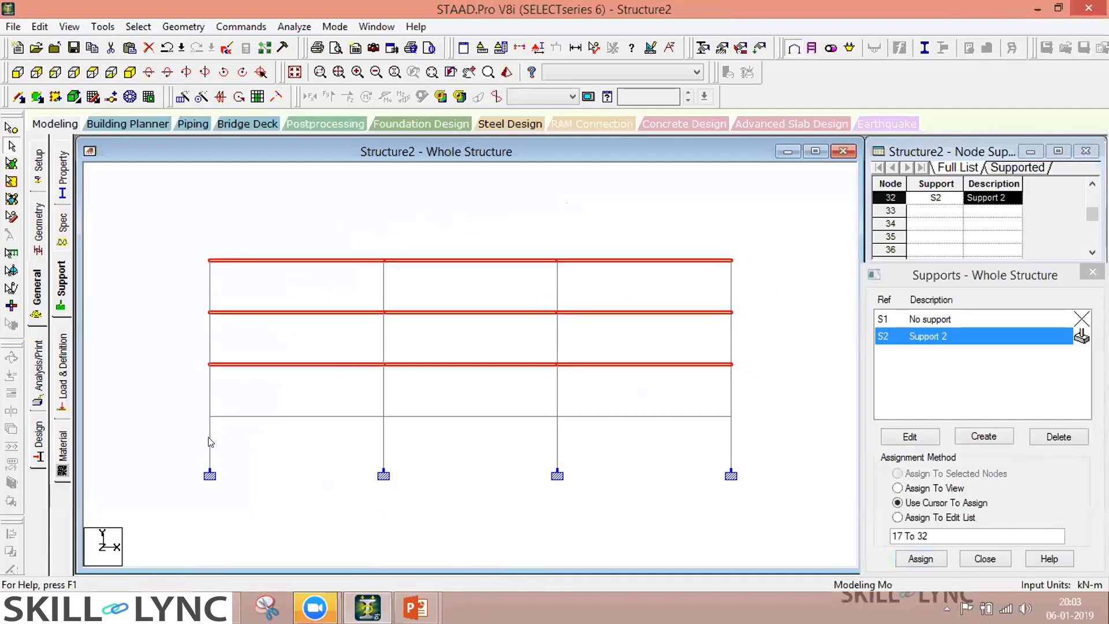
drag(194, 409, 765, 414)
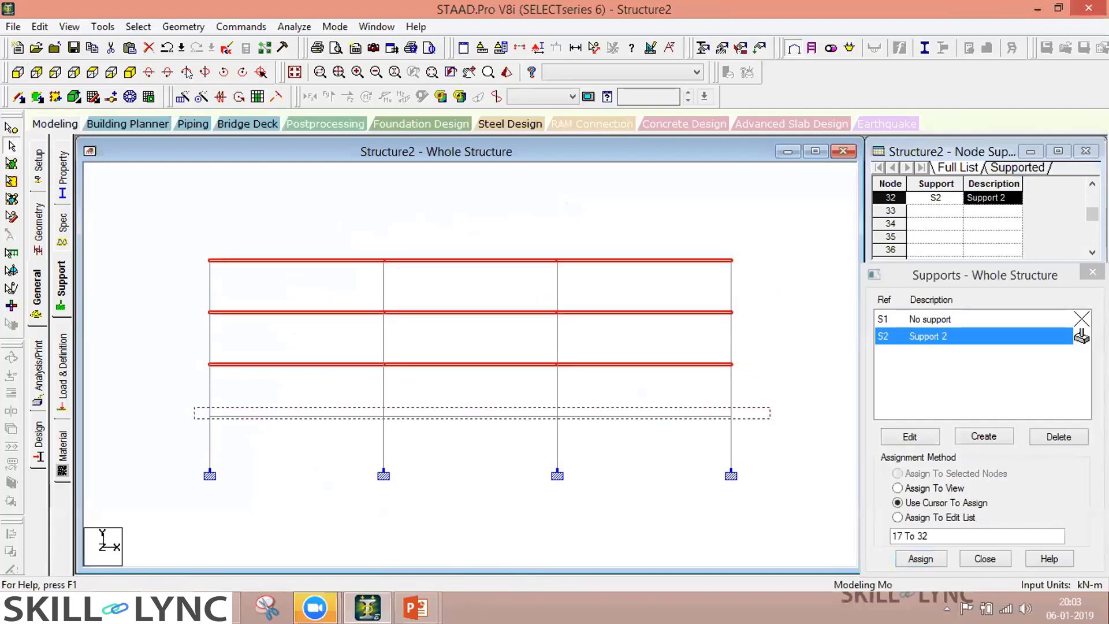
key(alt+s)
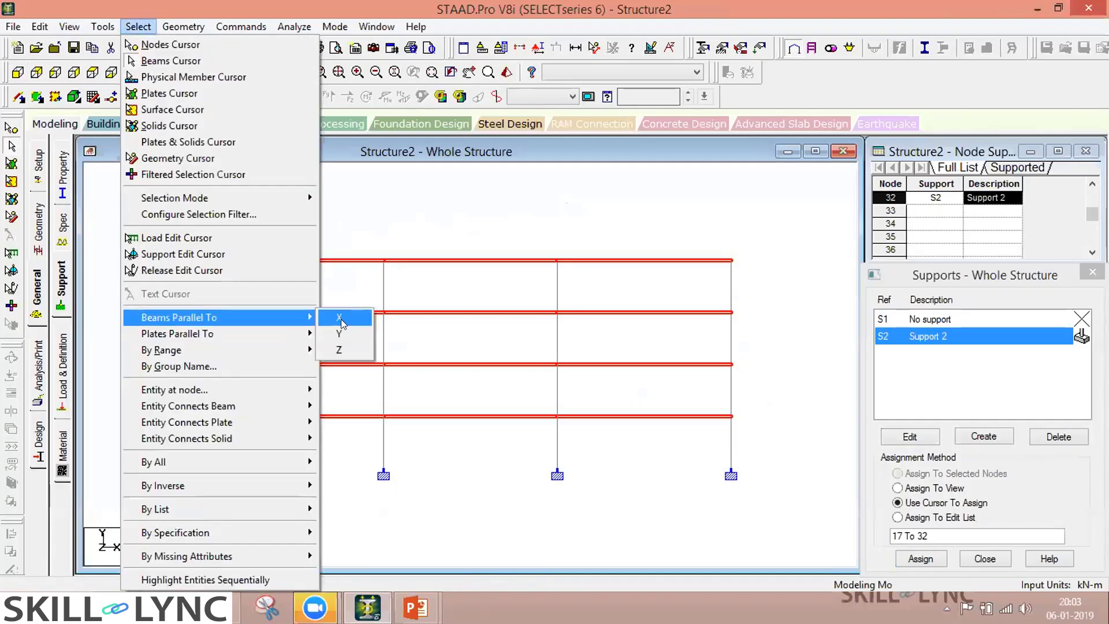
click(410, 177)
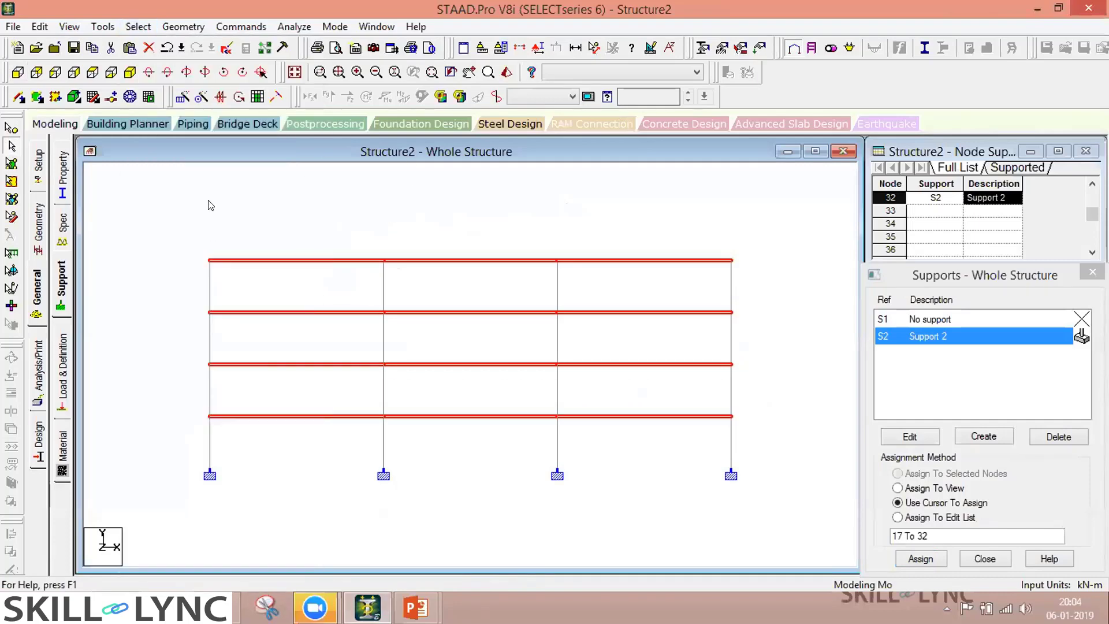
click(253, 99)
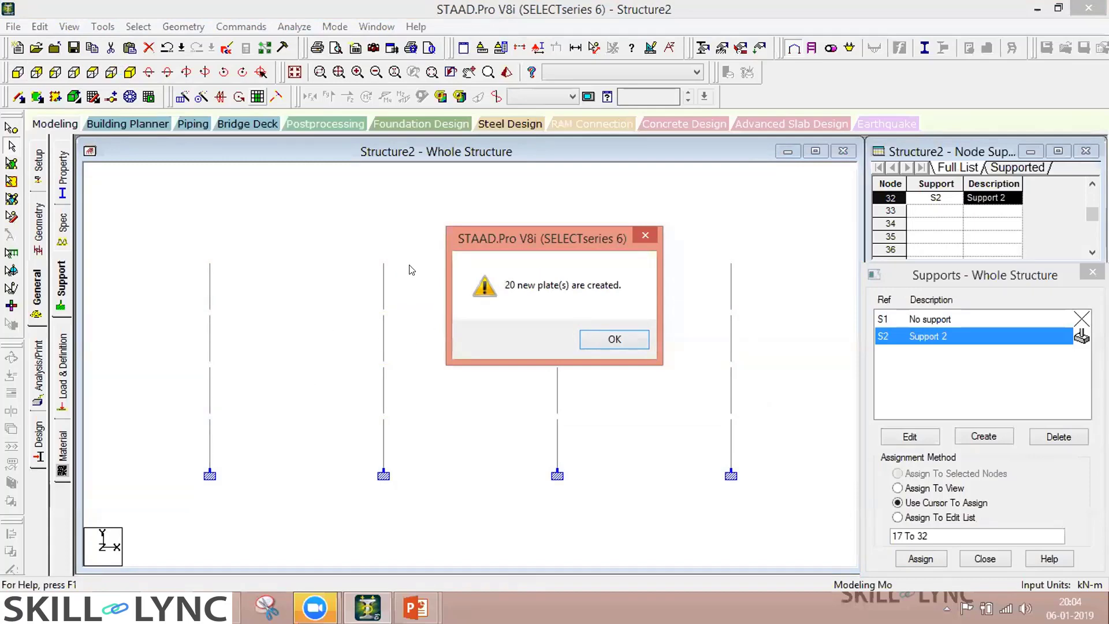
key(Return)
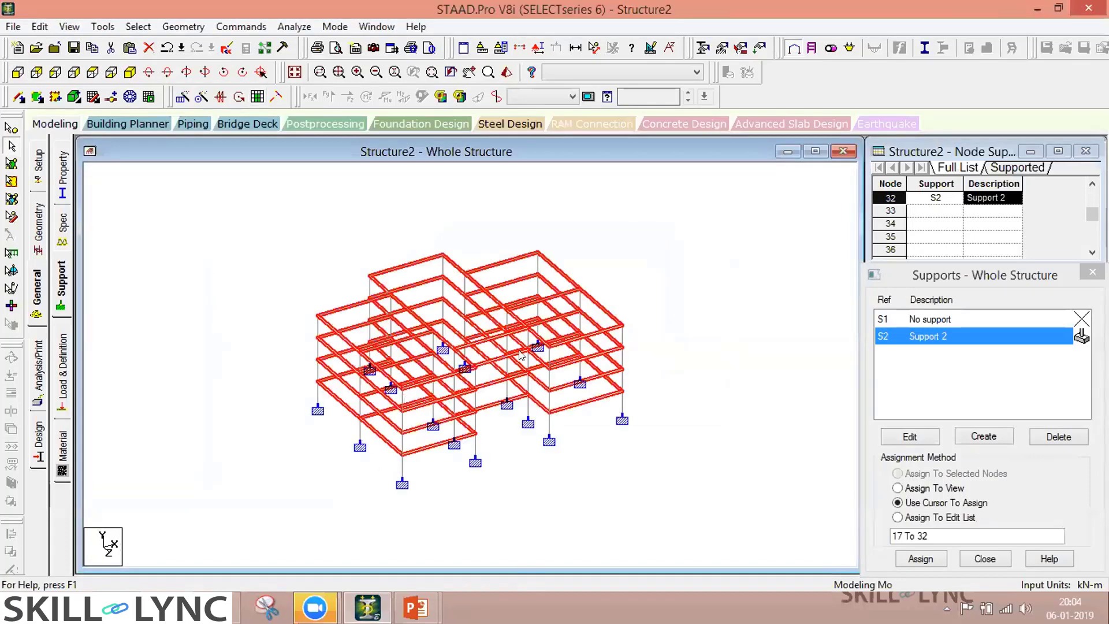
Examine the new floor plates from several angles in a 3D rendered view, and close the rendering
click(454, 186)
click(505, 72)
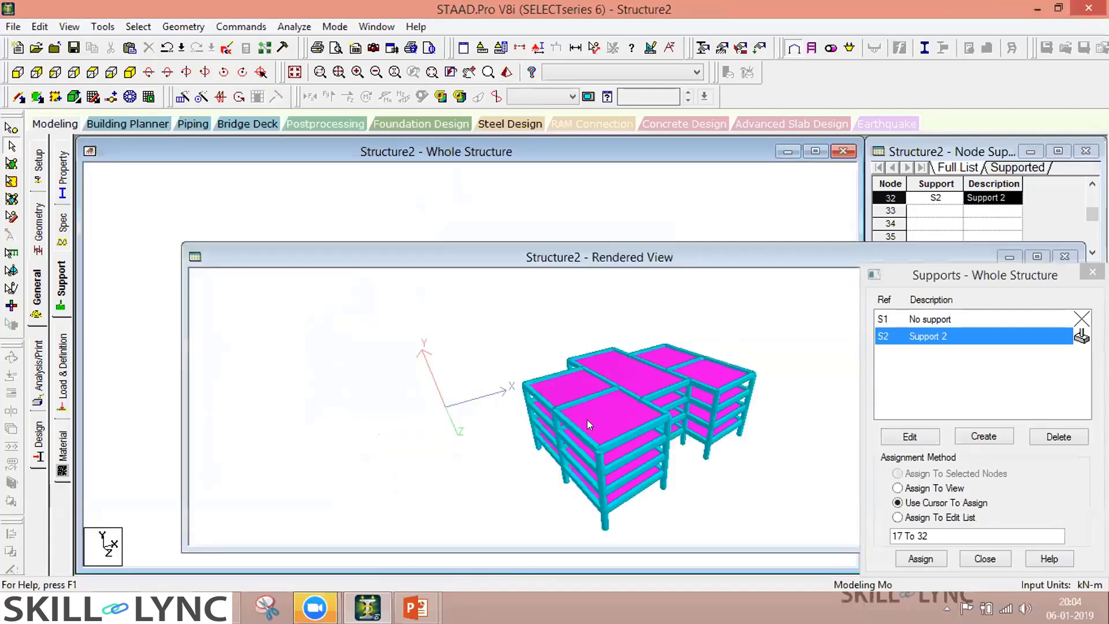
drag(561, 379, 627, 262)
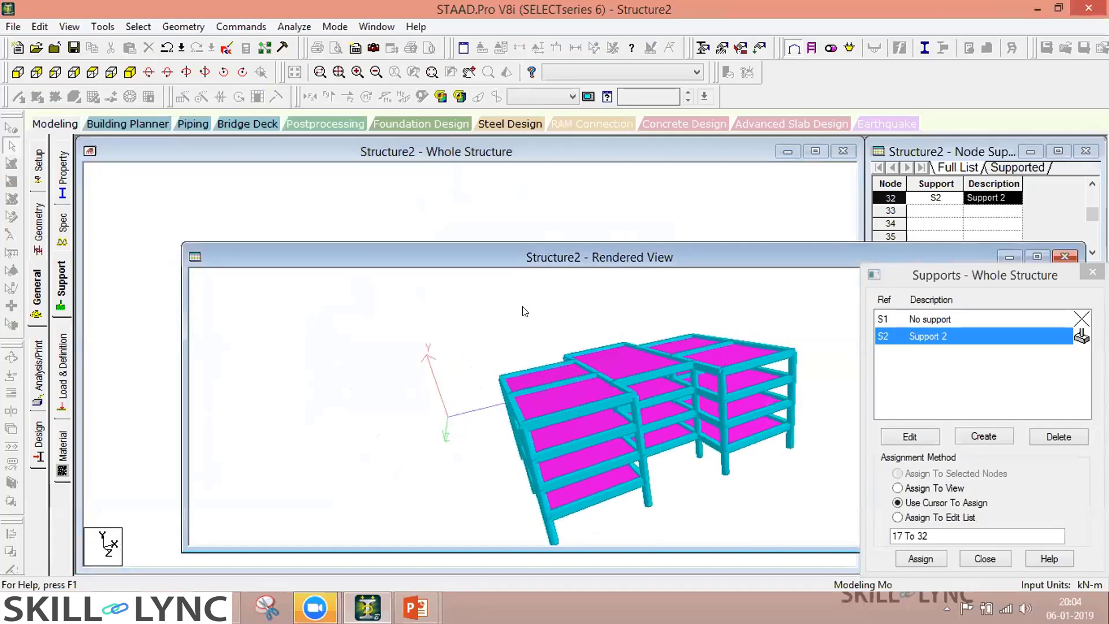
drag(523, 311, 415, 182)
drag(562, 242, 458, 324)
key(Escape)
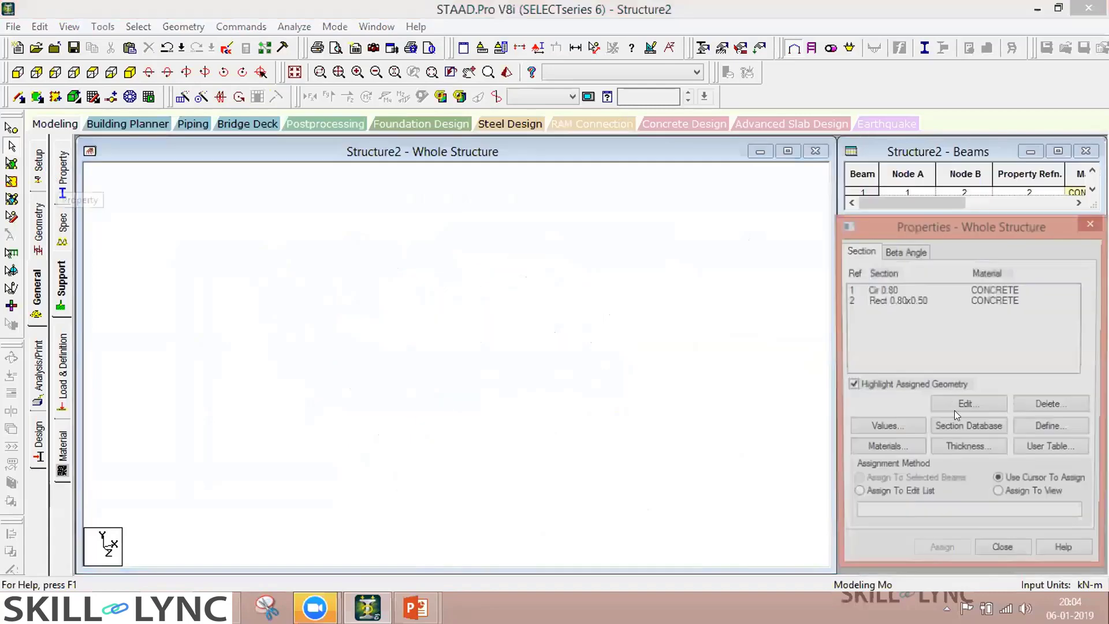
Create a concrete plate element thickness of 0.25 m at all four nodes and add it to the section properties
click(962, 451)
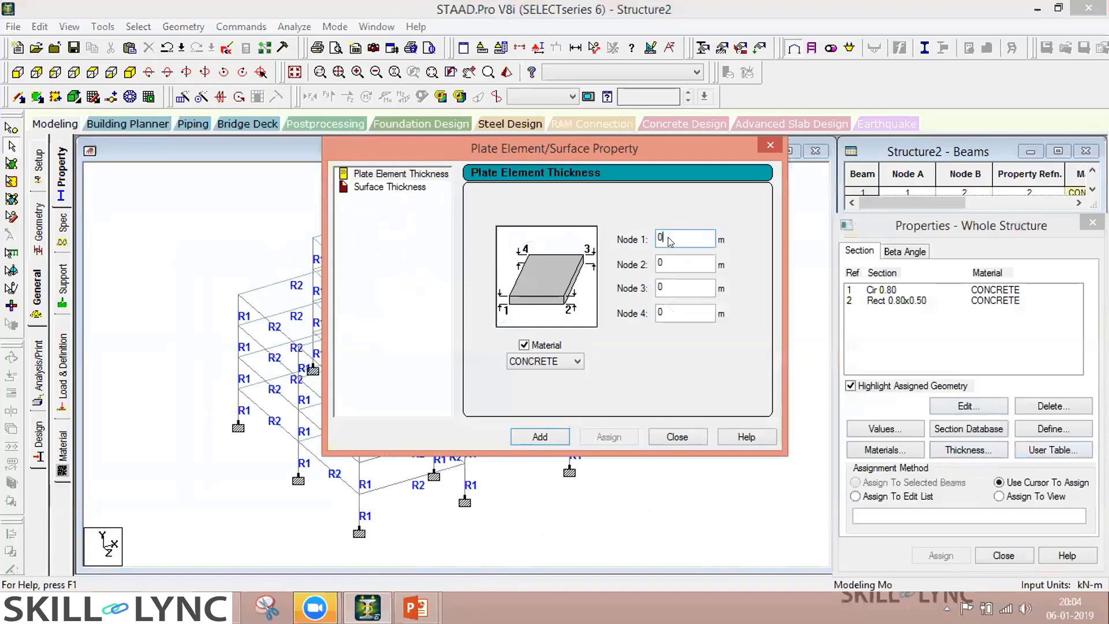
text(.25)
key(Return)
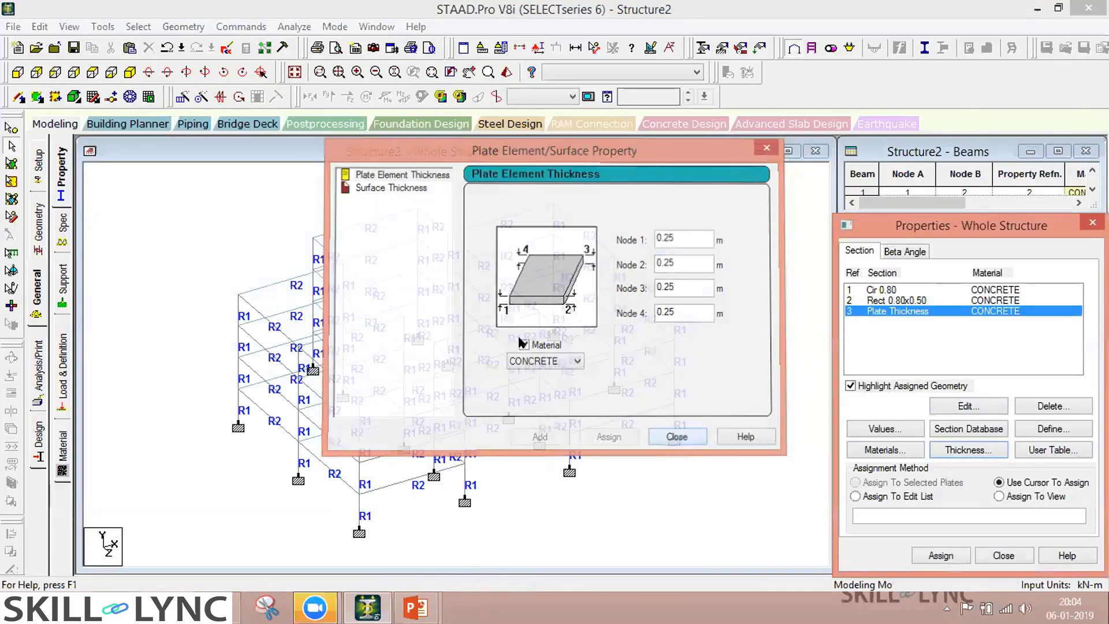
key(Return)
Assign the concrete plate thickness property to all floor plates in the structure
click(13, 167)
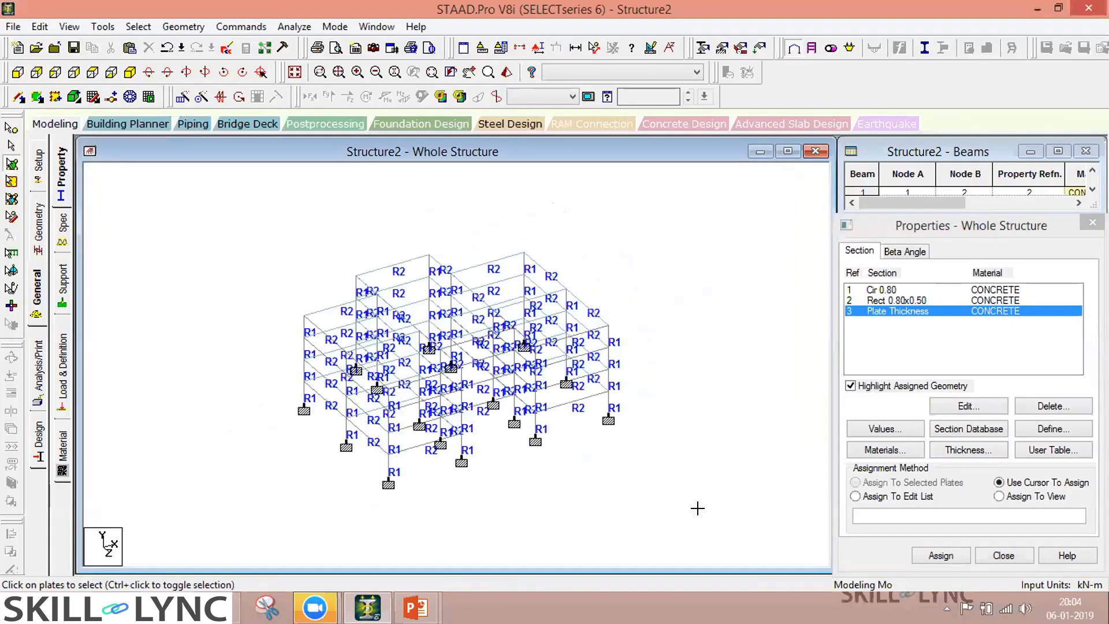
mouse_move(713, 523)
mouse_down()
mouse_move(718, 536)
mouse_move(717, 521)
mouse_up()
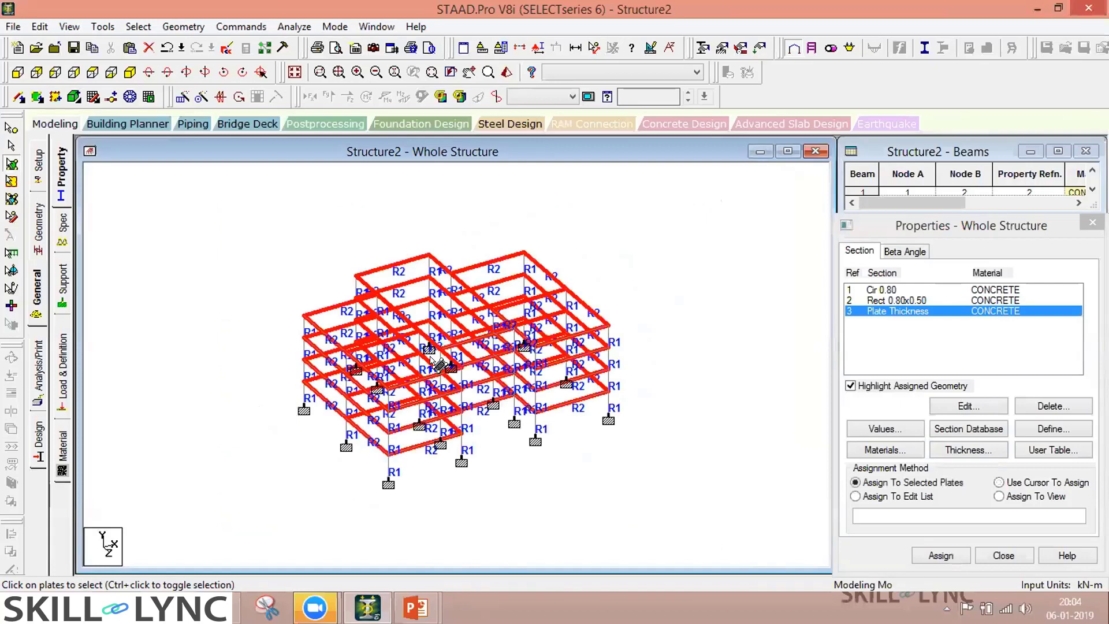
click(940, 555)
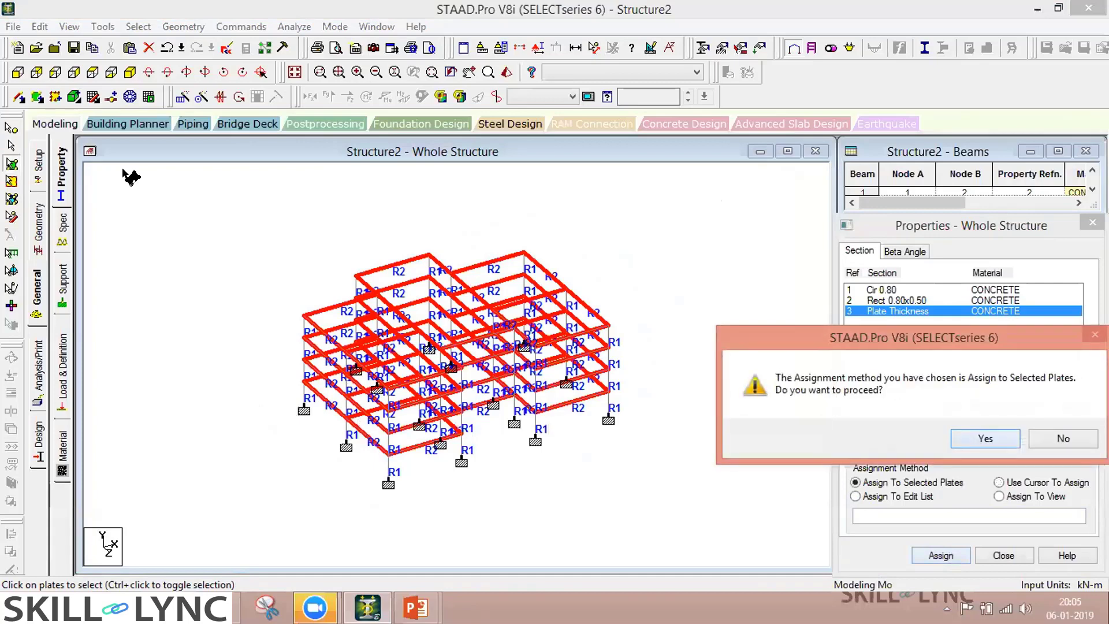
key(Return)
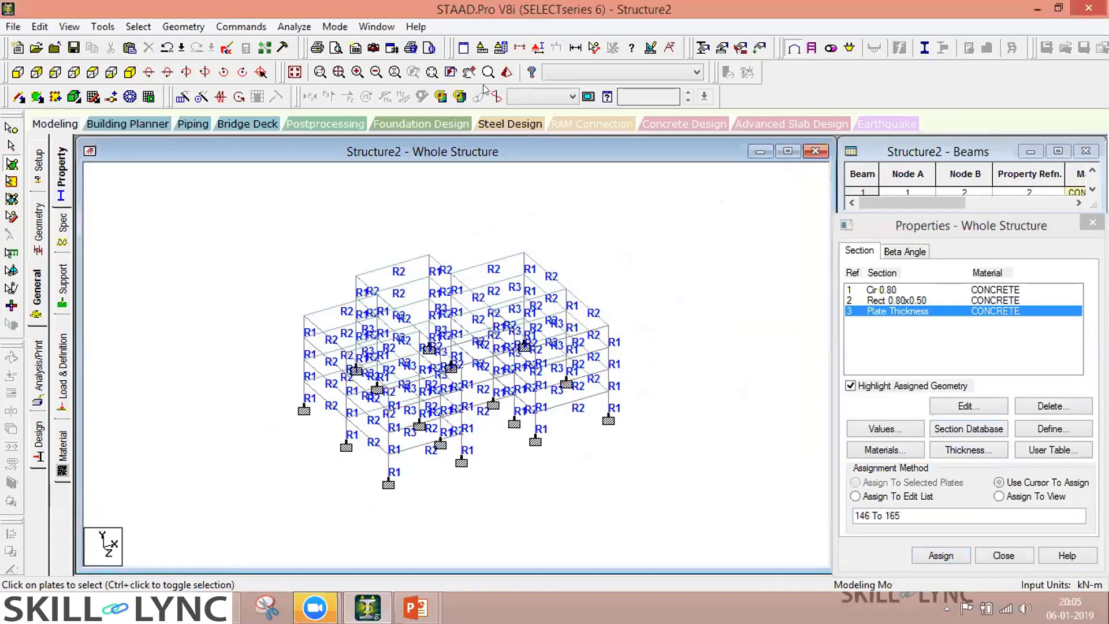
Examine the whole plated structure in a 3D rendered view, close it, and inspect a single top-floor plate's rendered thickness
click(503, 73)
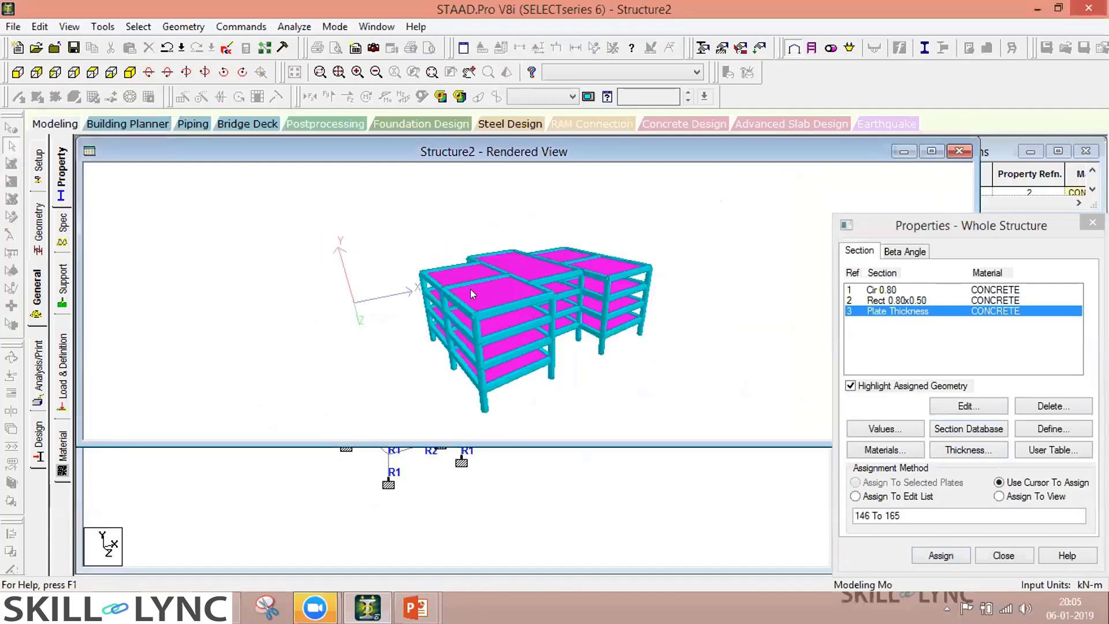
click(959, 151)
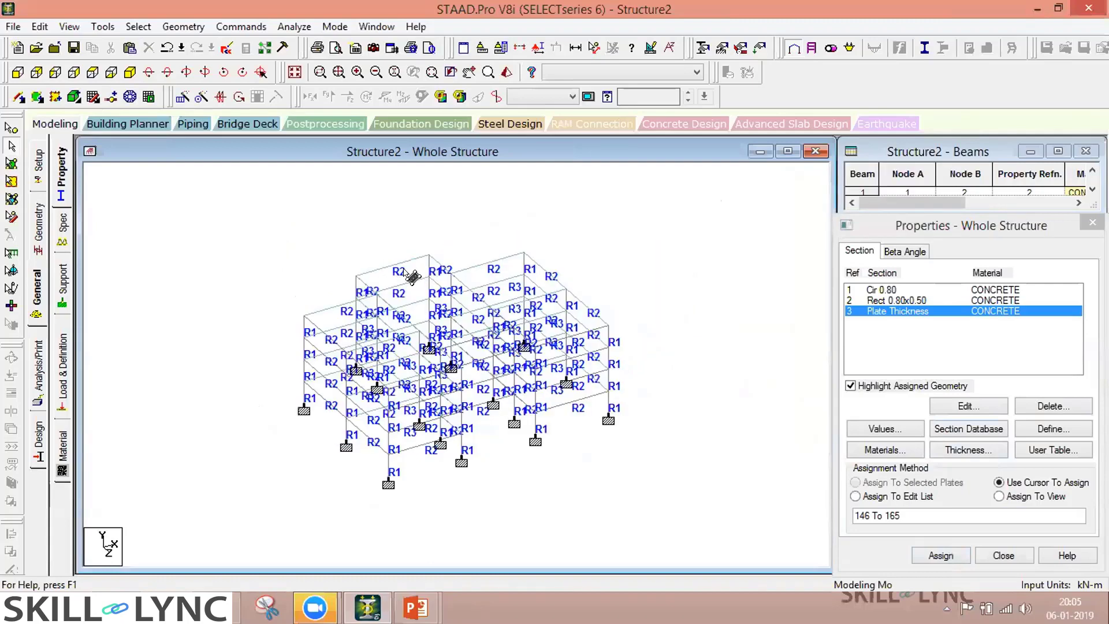
click(394, 287)
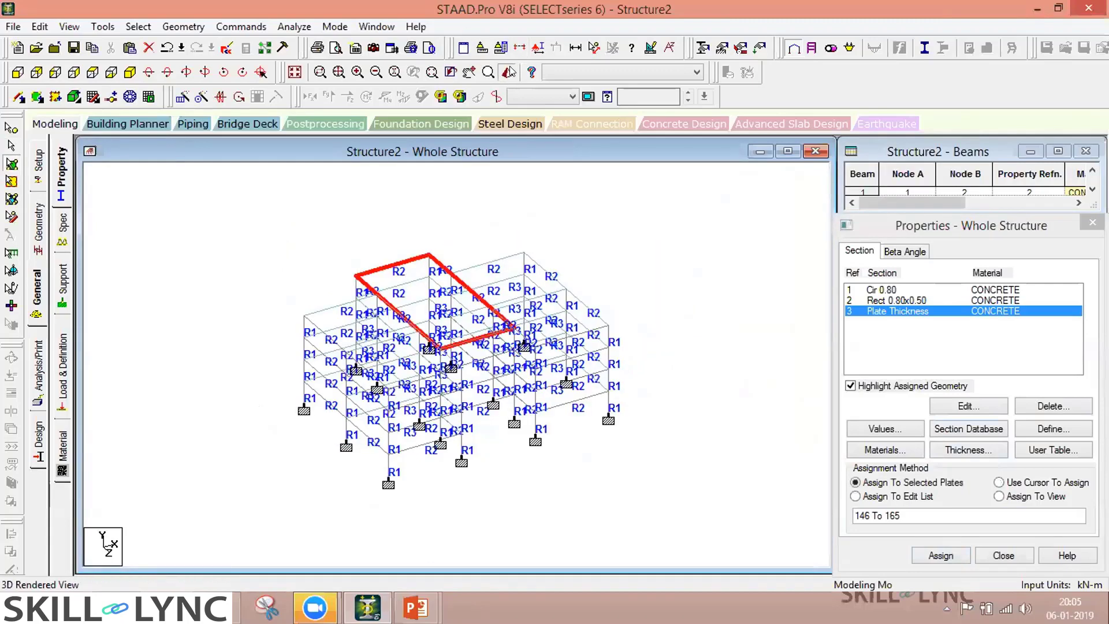
click(509, 71)
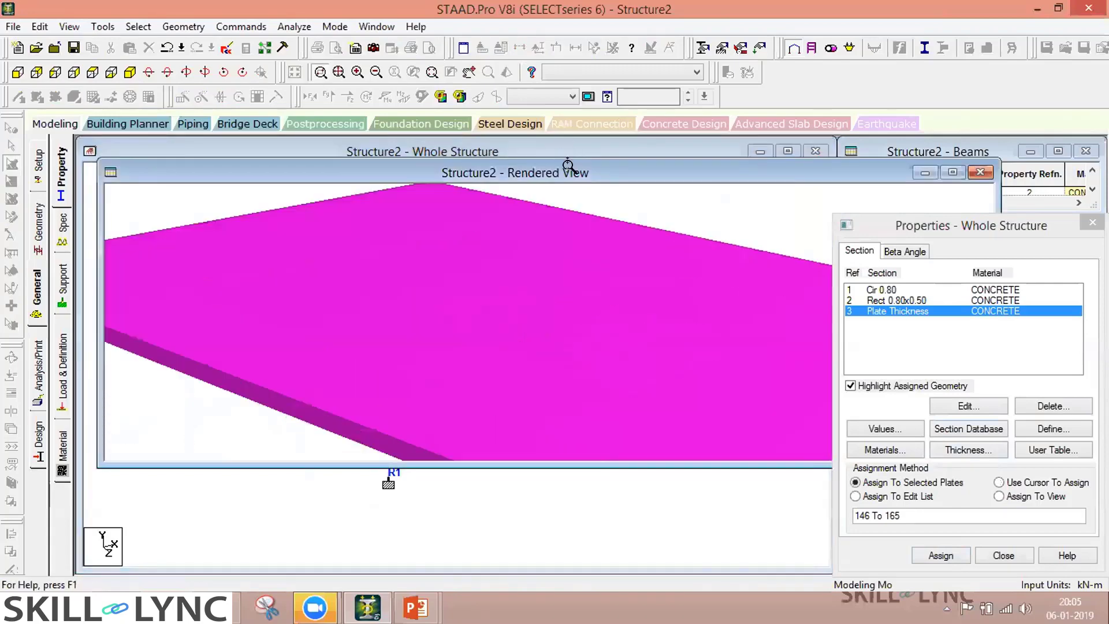
scroll(620, 418, up, 2)
scroll(620, 418, down, 1)
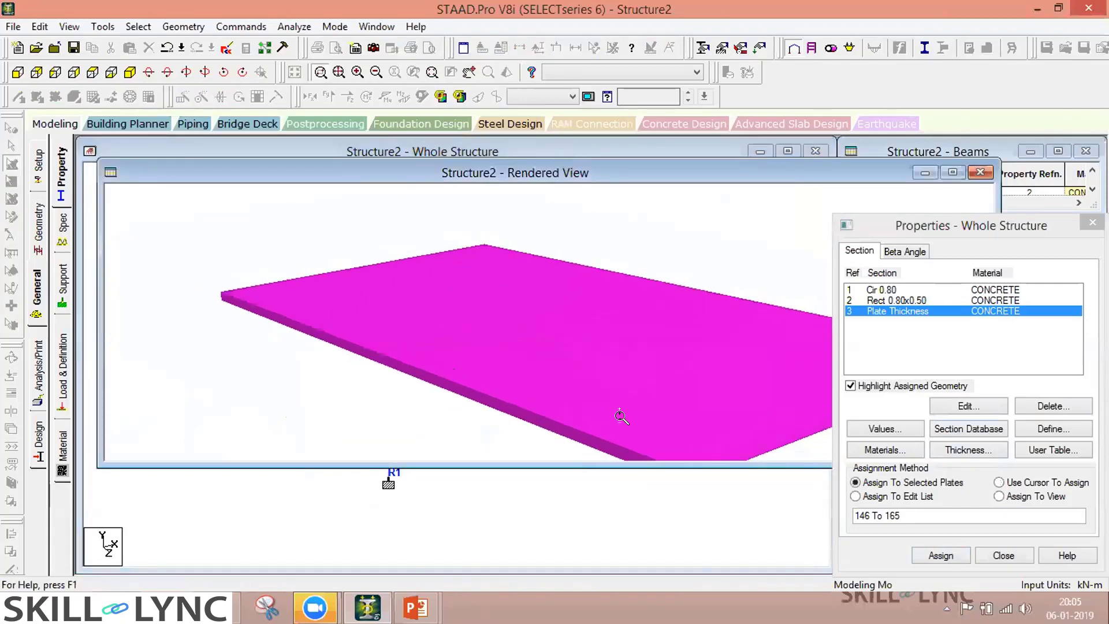
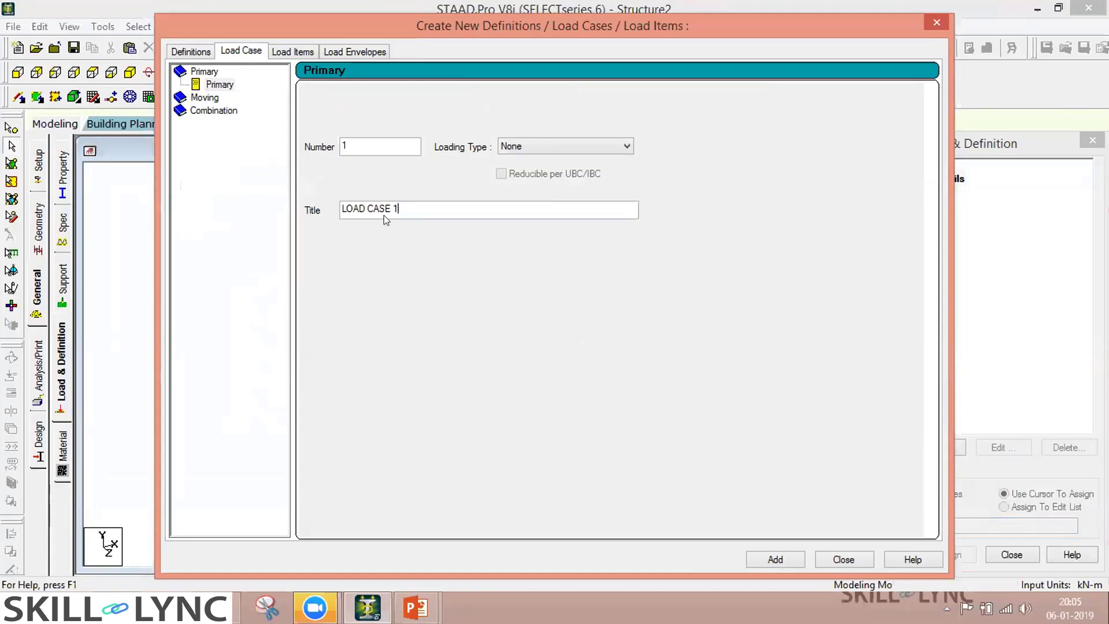
Create primary load case 1 titled LOAD CASE 1 with the Dead loading type, declining the auto save
click(533, 147)
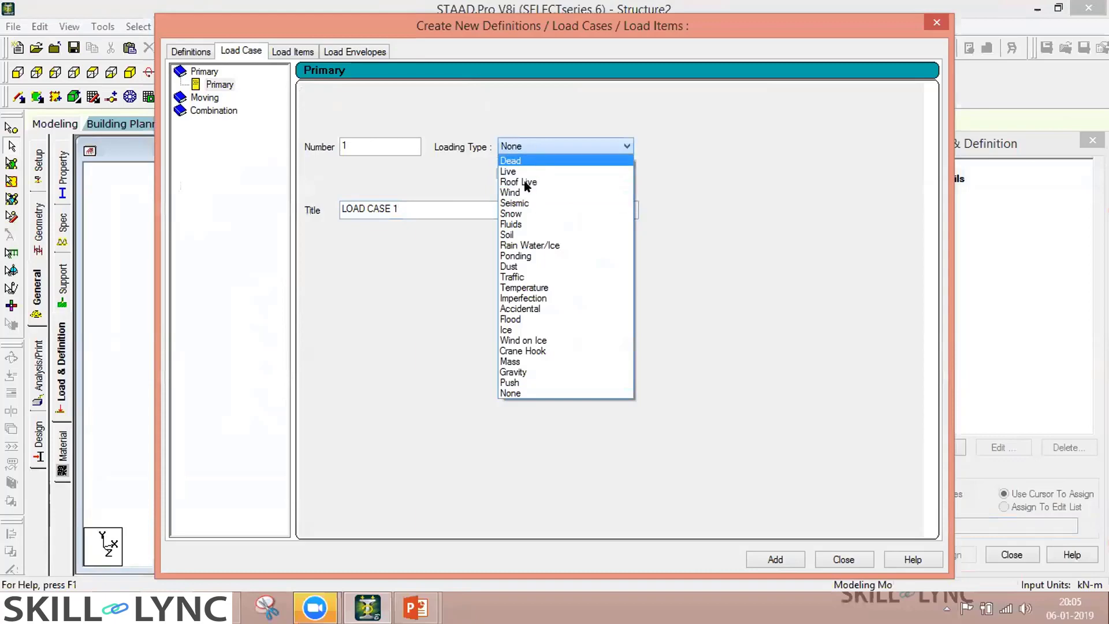
click(521, 145)
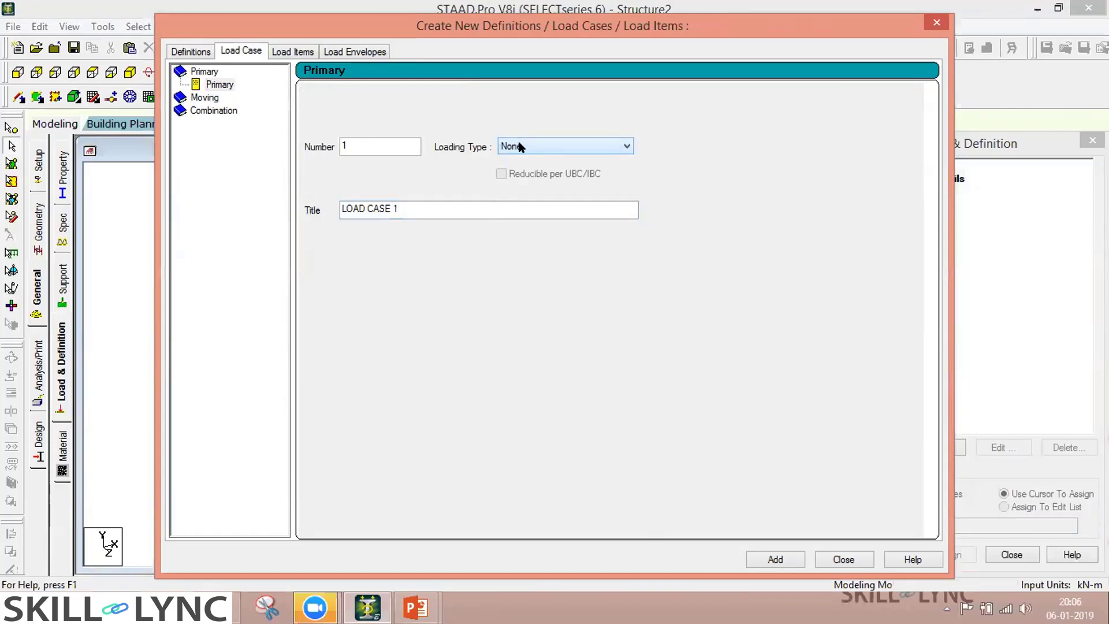
click(524, 145)
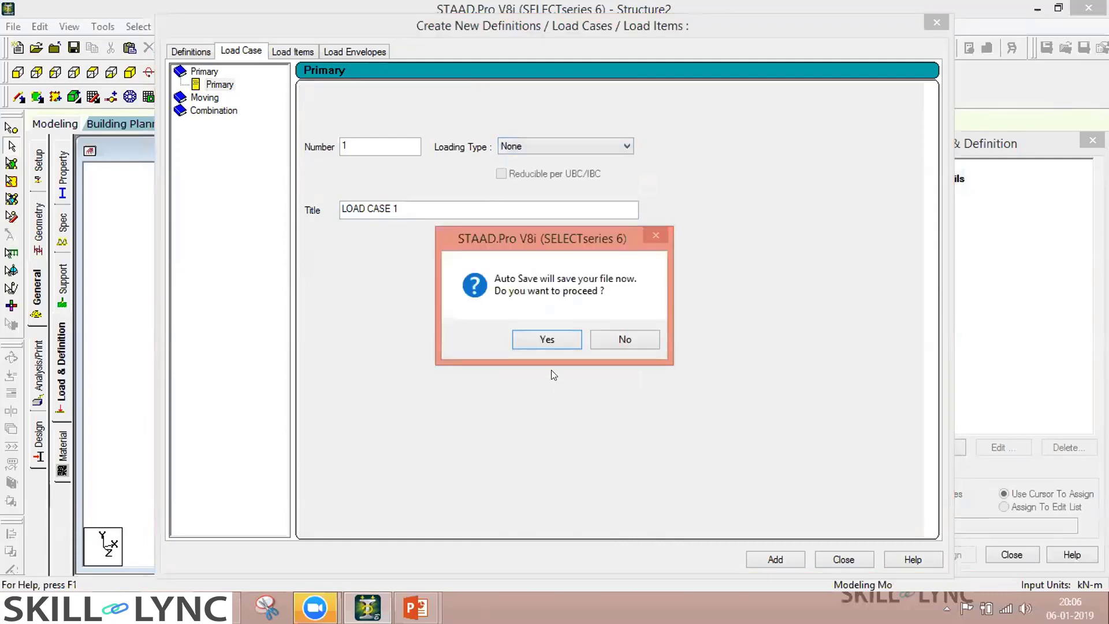
click(624, 339)
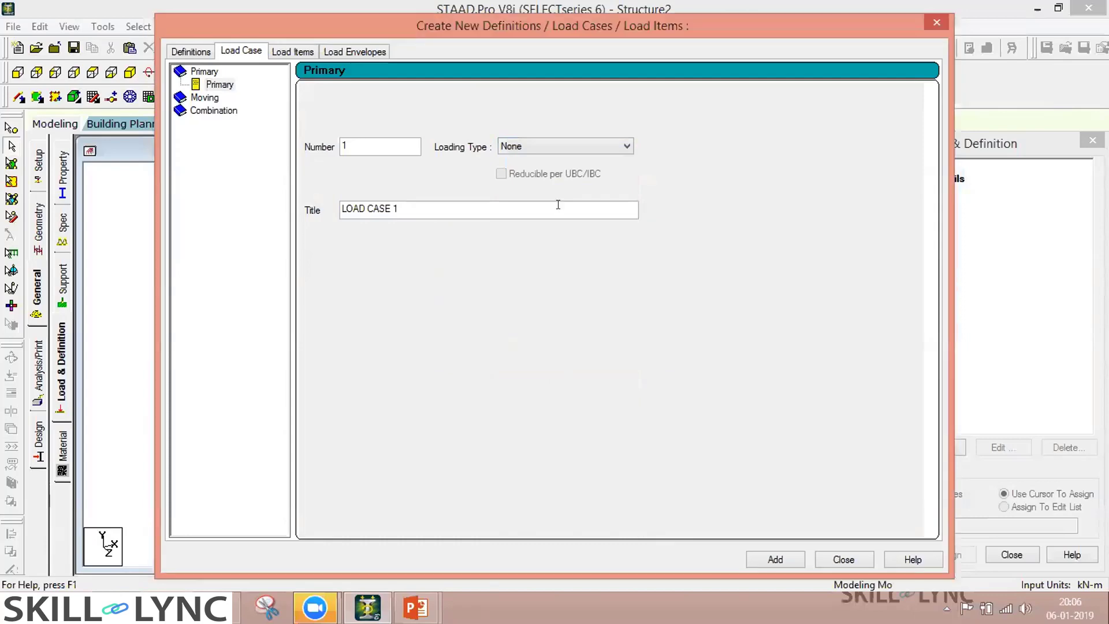
click(600, 149)
scroll(600, 149, up, 1)
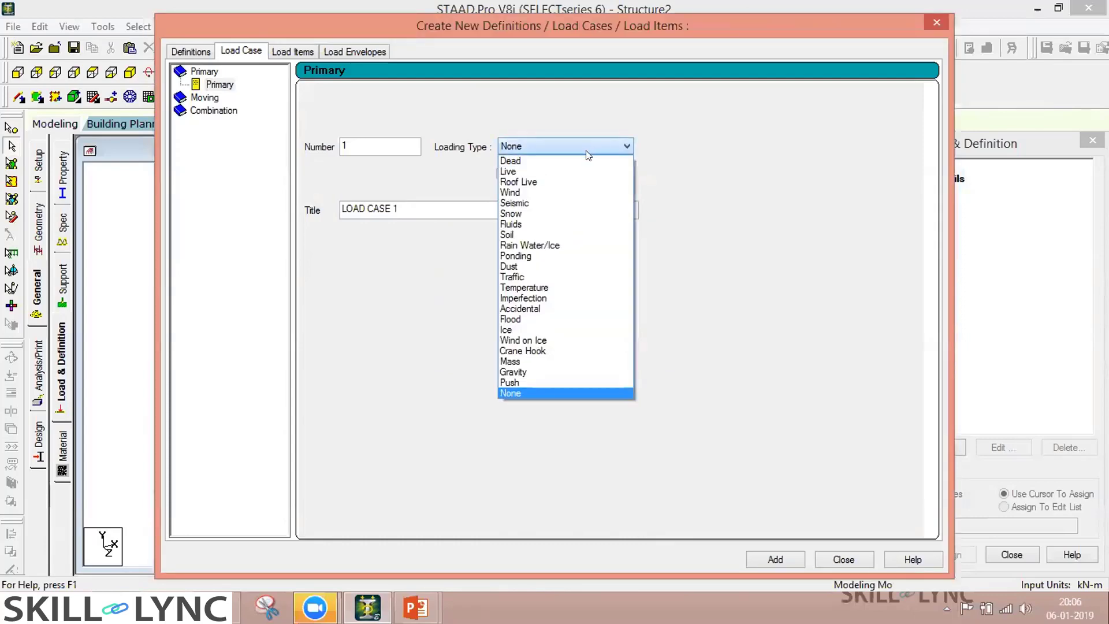
click(586, 161)
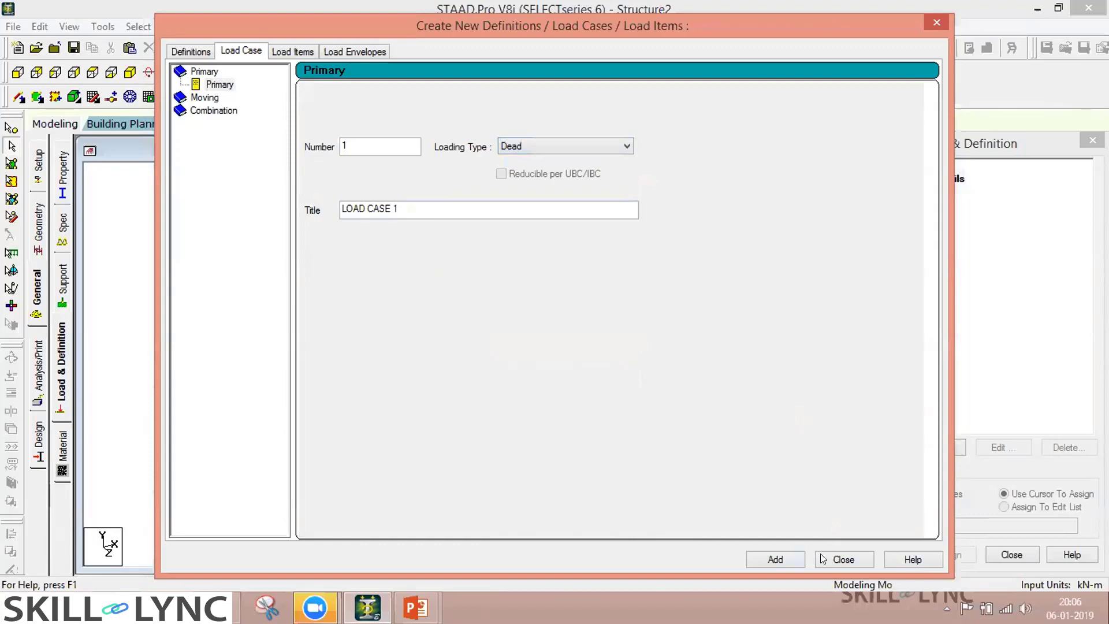
click(797, 560)
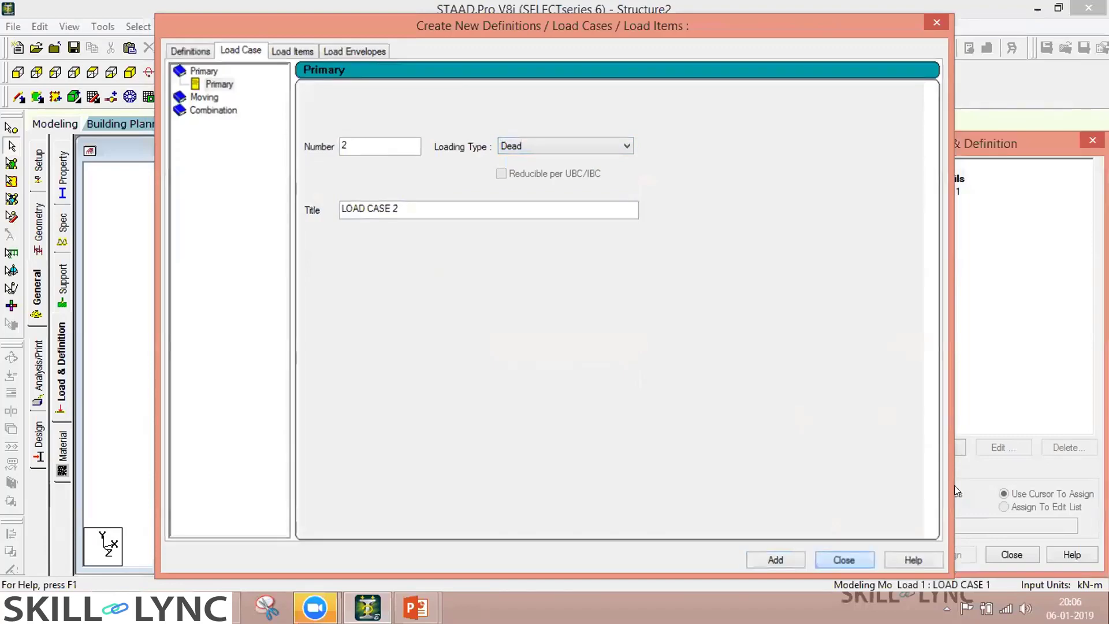
key(Escape)
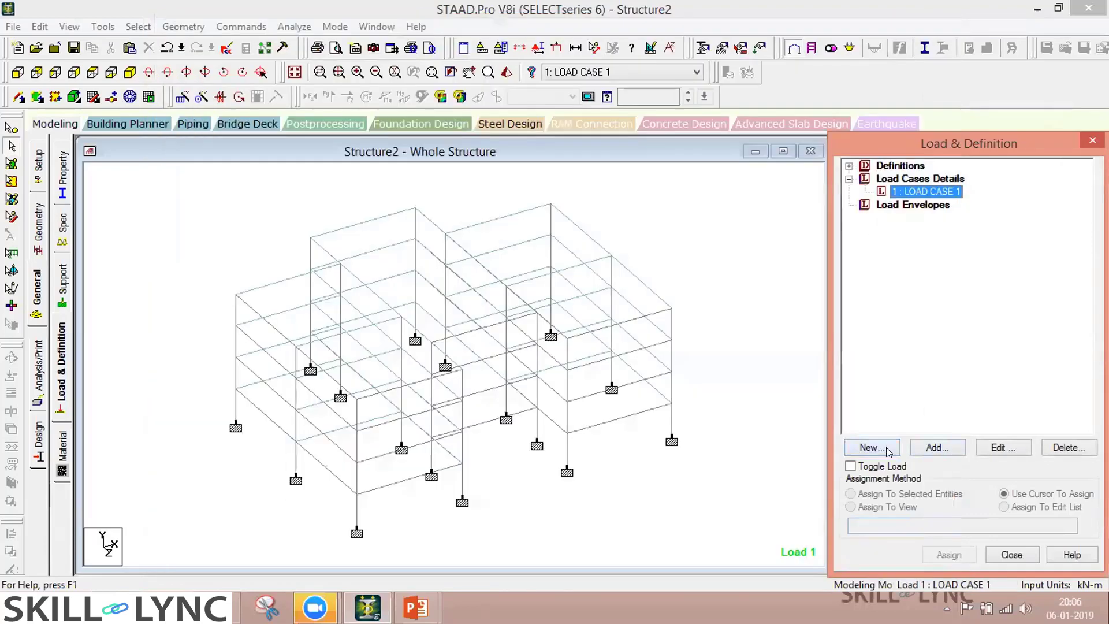
Add a selfweight load item in the Y direction with factor -1 to load case 1
click(927, 452)
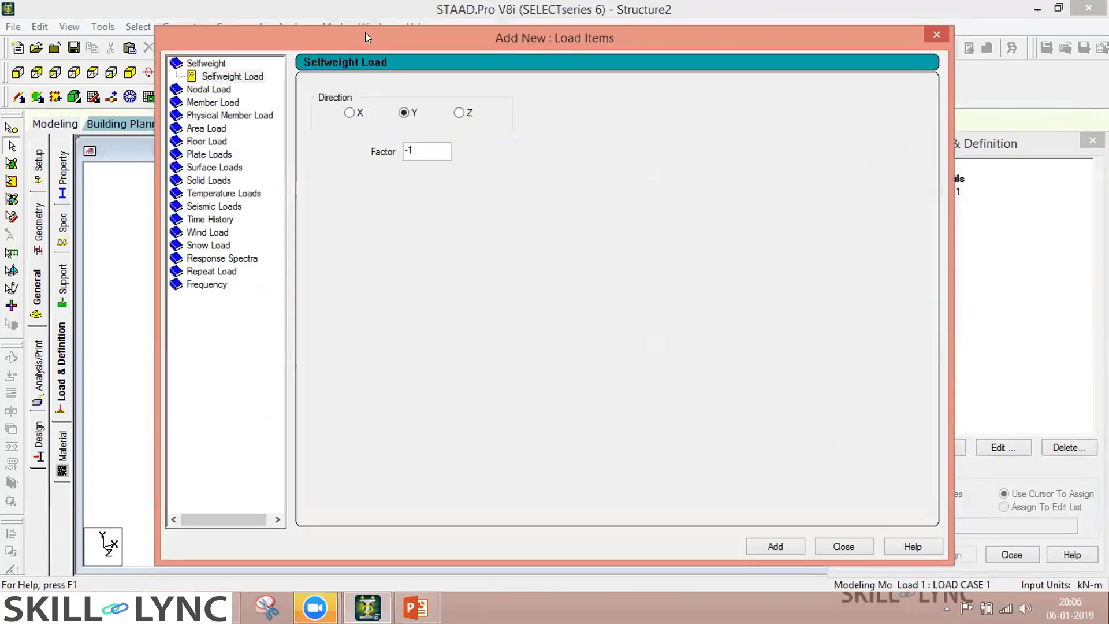
drag(331, 36, 215, 35)
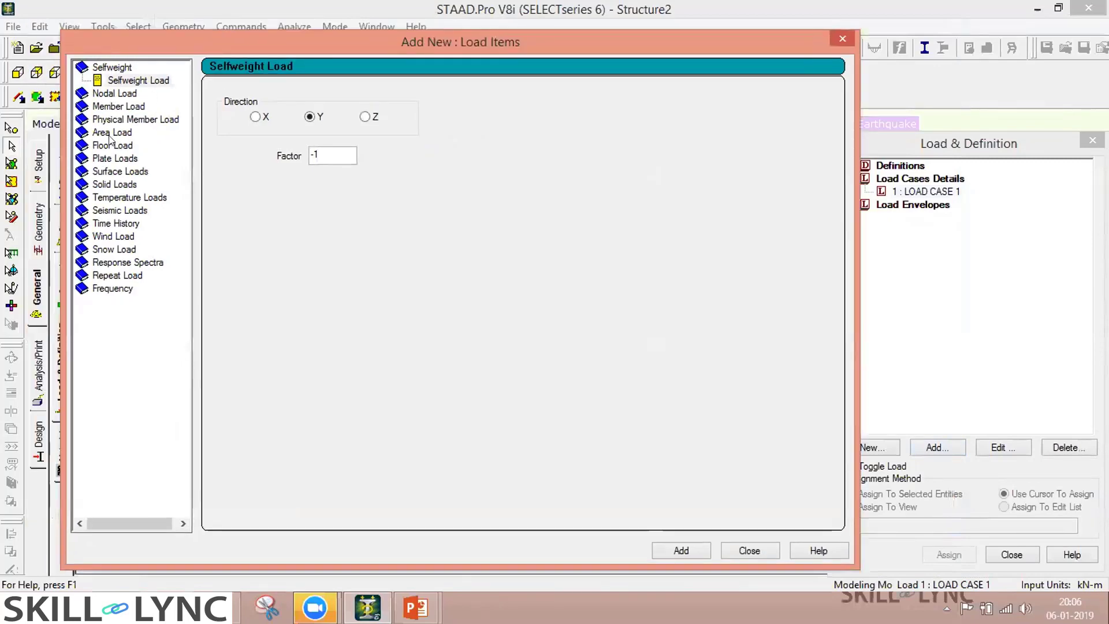
click(144, 82)
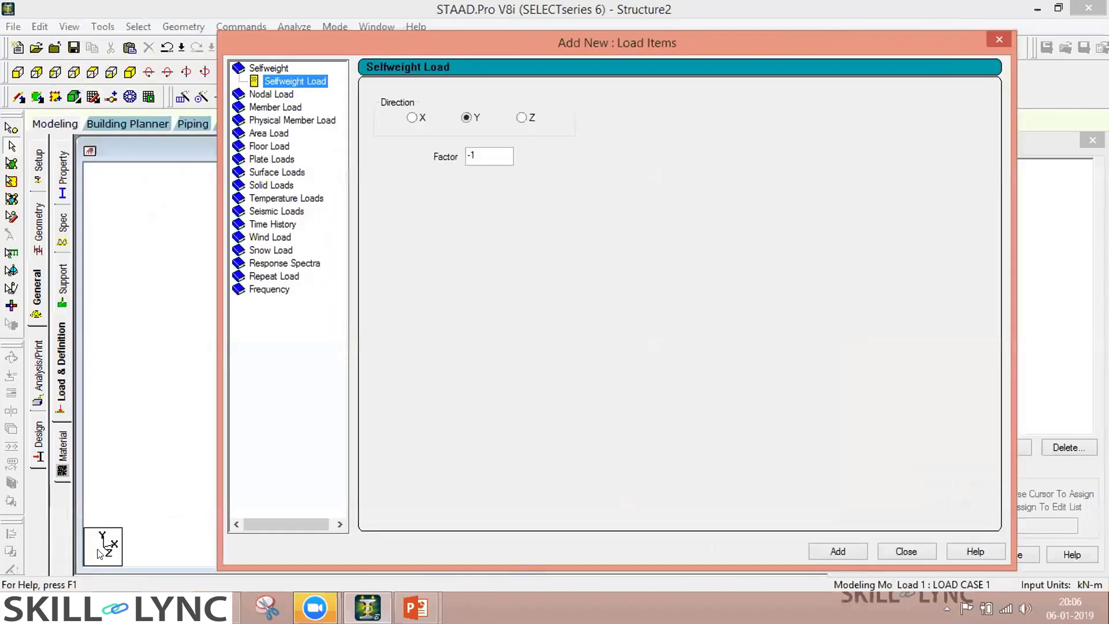
click(812, 549)
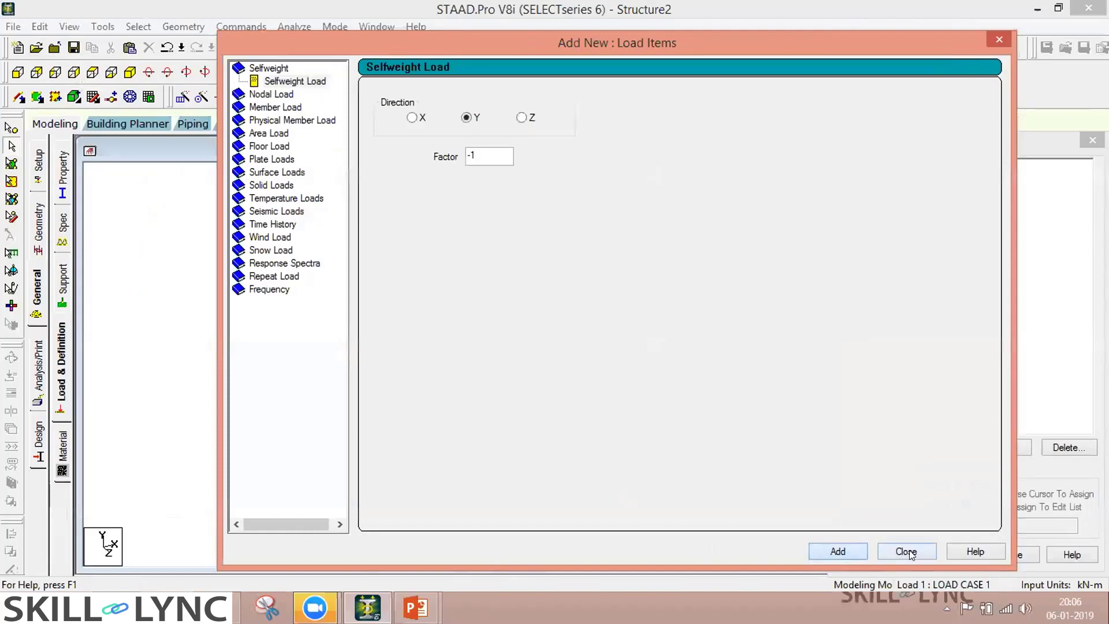
click(910, 551)
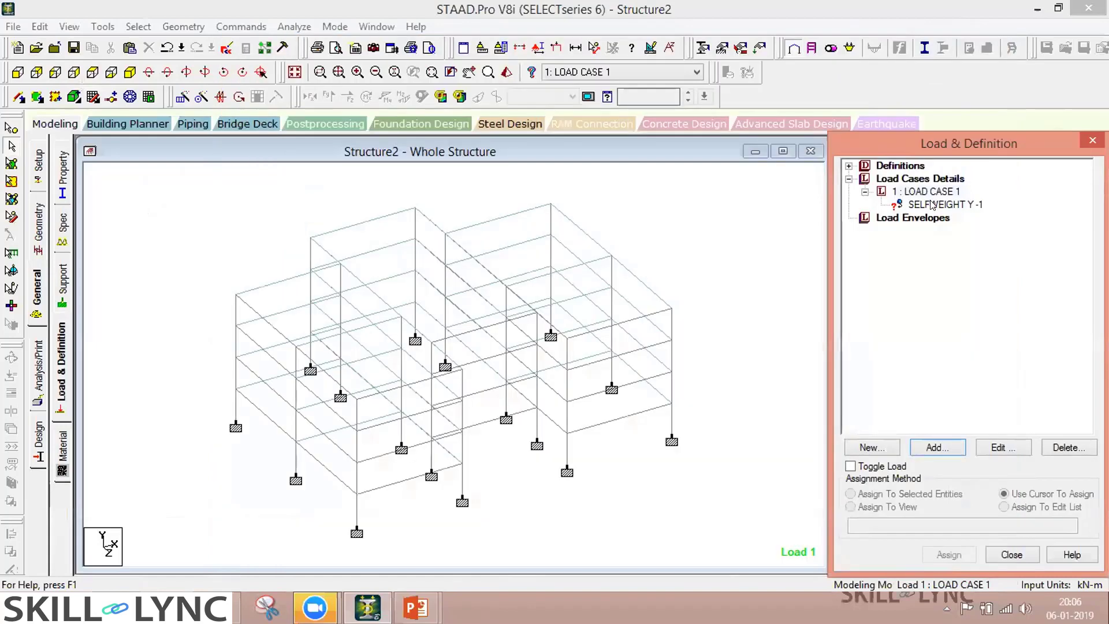
Assign the Y -1 selfweight load to the whole structure using the Assign To View method
click(939, 206)
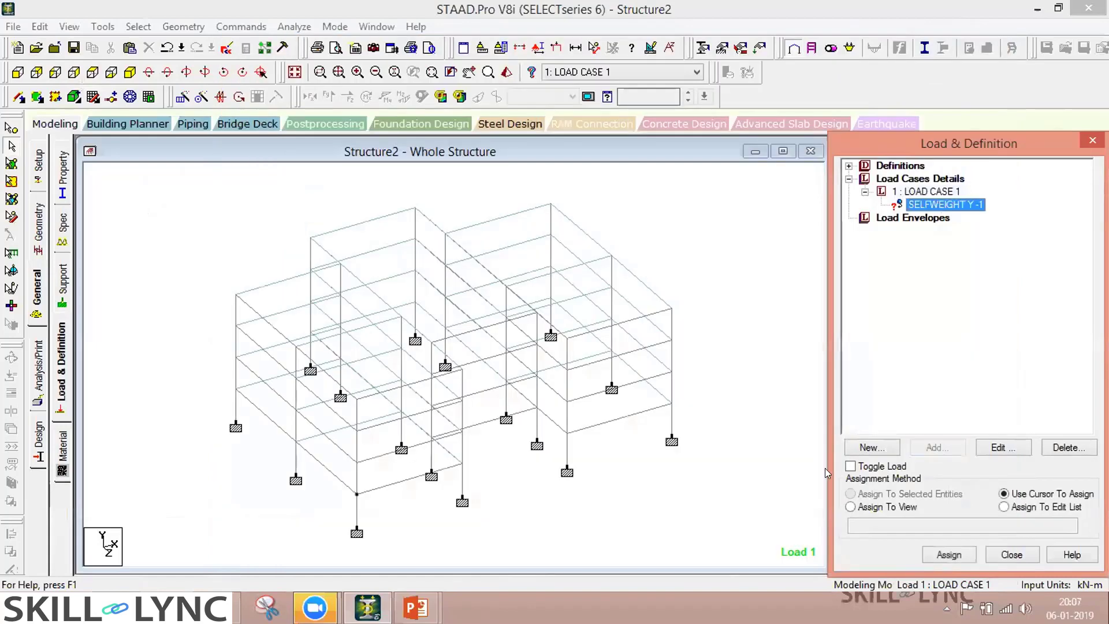
click(851, 506)
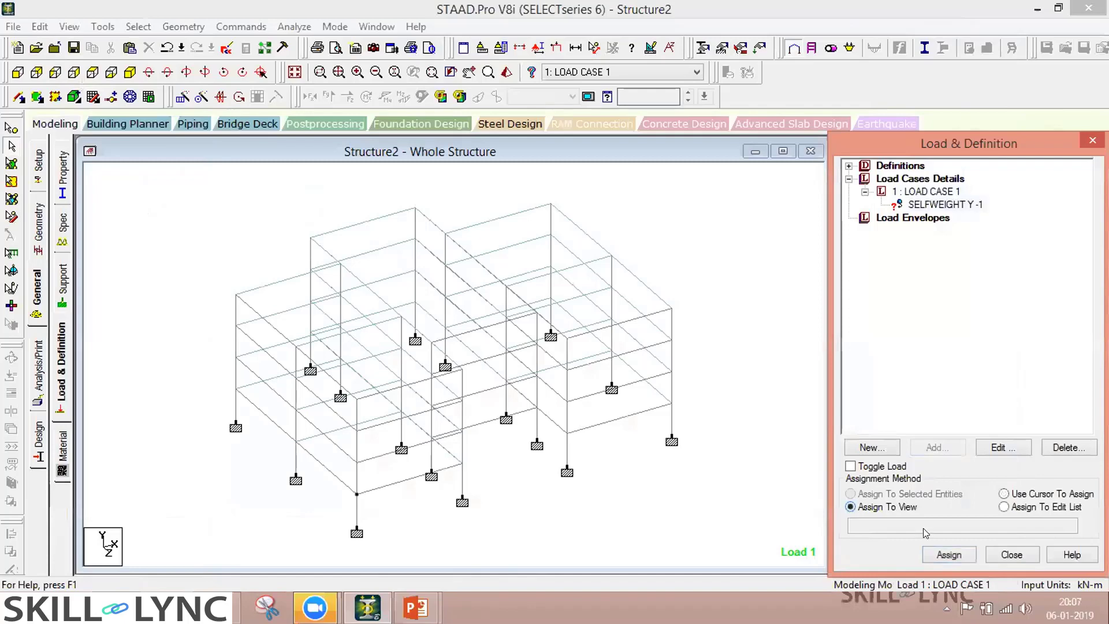
click(949, 554)
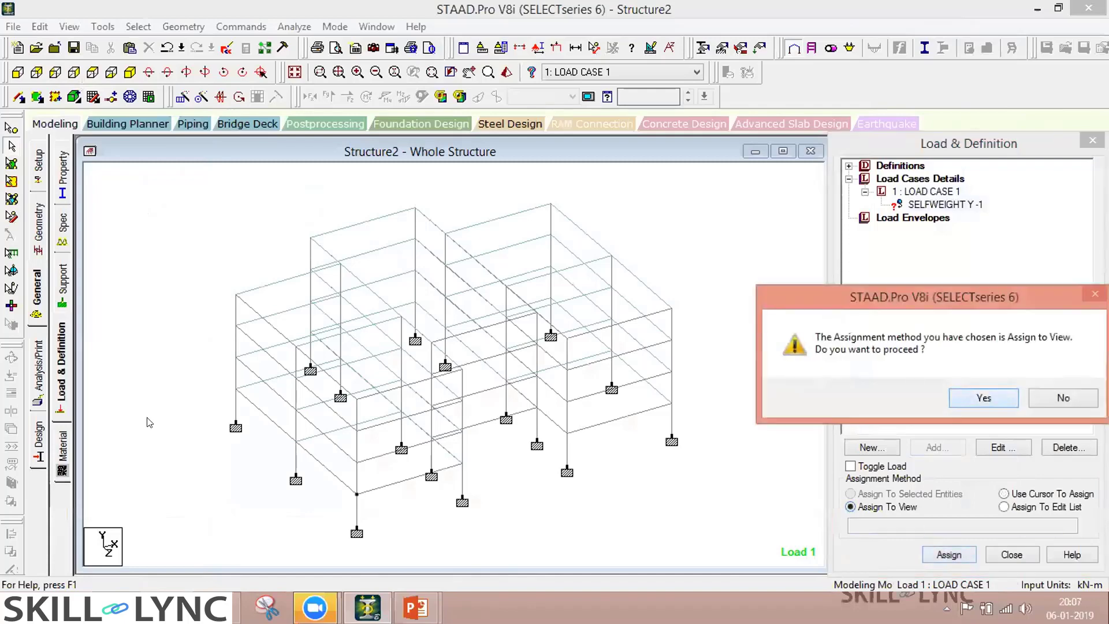
key(Return)
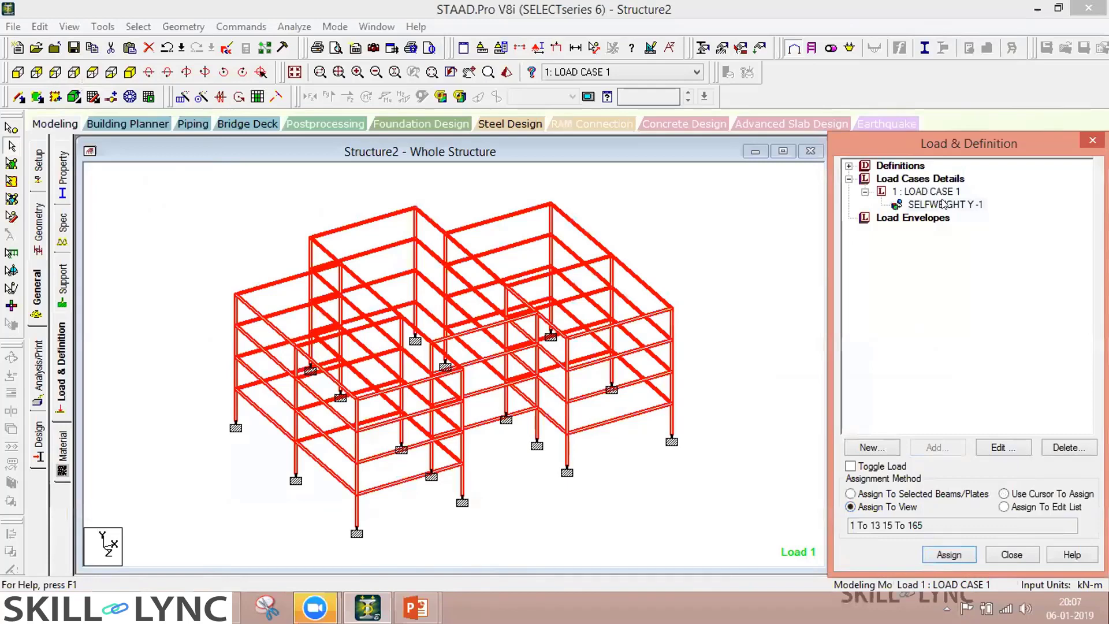
Create primary load case 2 titled LOAD CASE 2 with the Live loading type
click(940, 182)
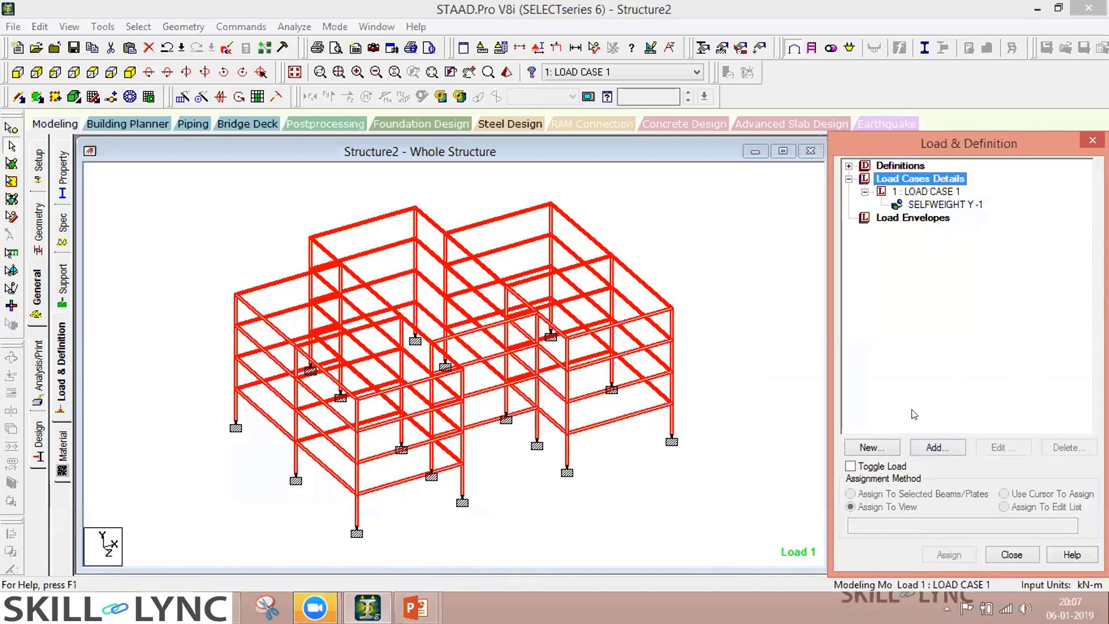
click(934, 448)
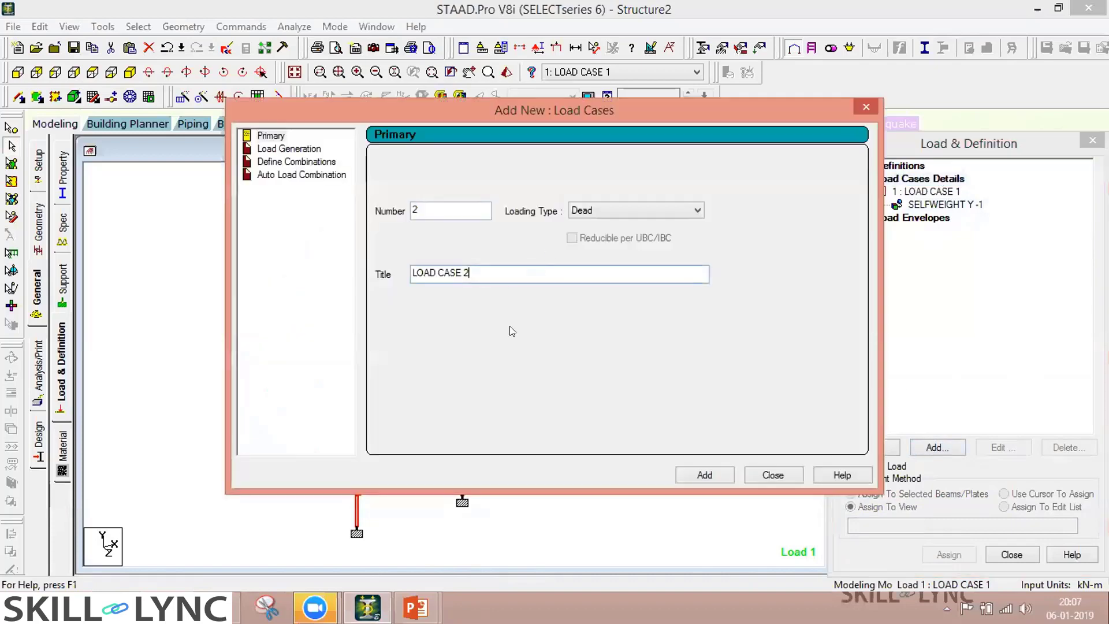
click(601, 212)
click(583, 230)
click(704, 475)
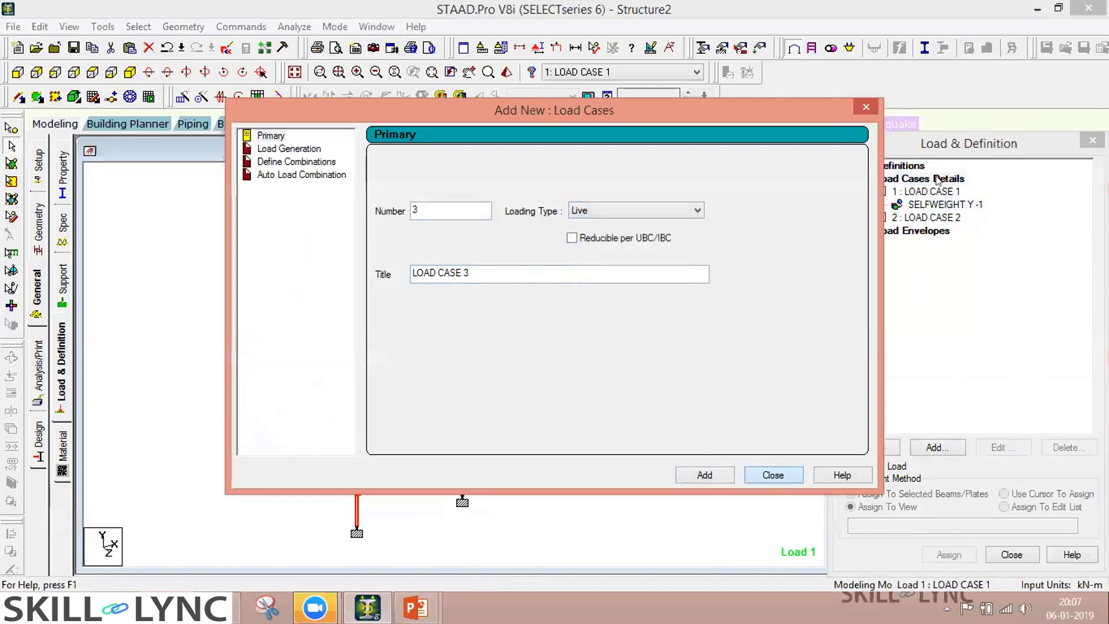
click(939, 218)
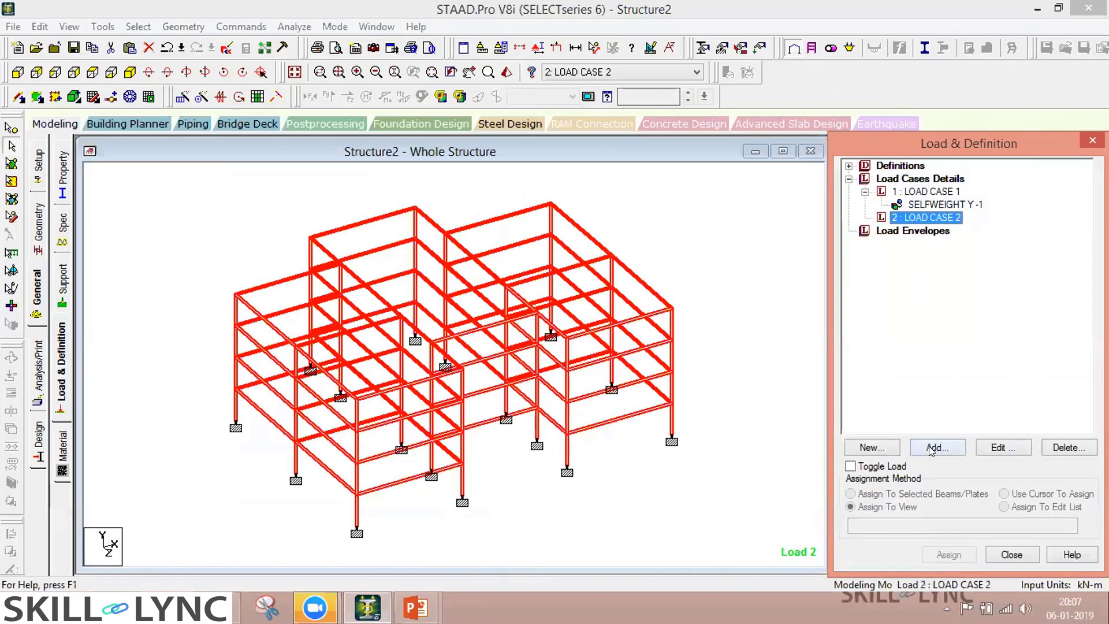
click(931, 449)
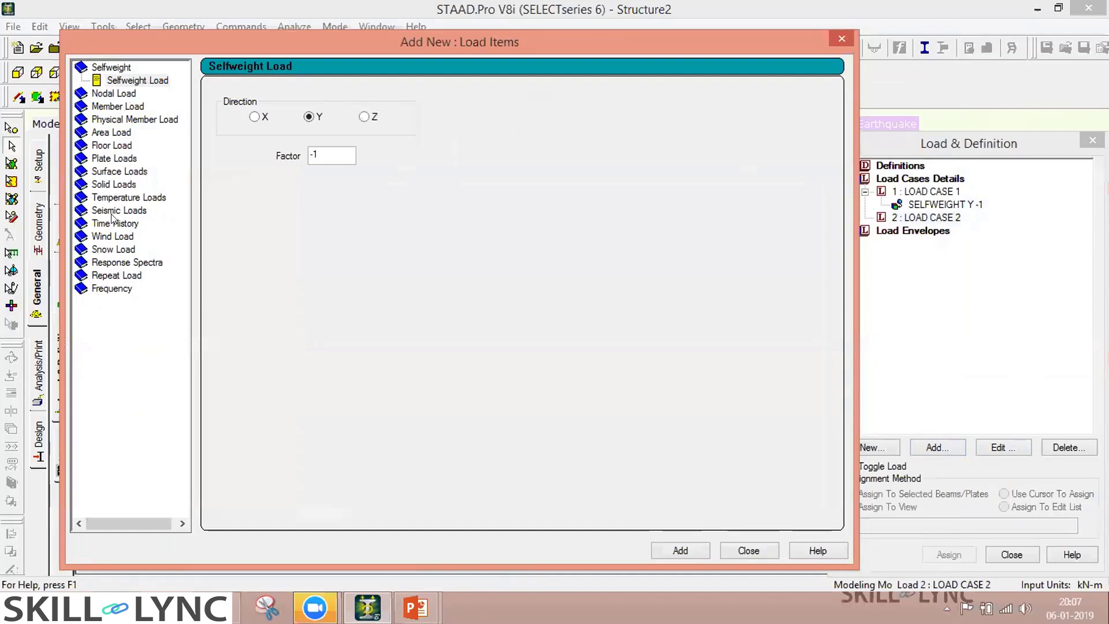
click(120, 145)
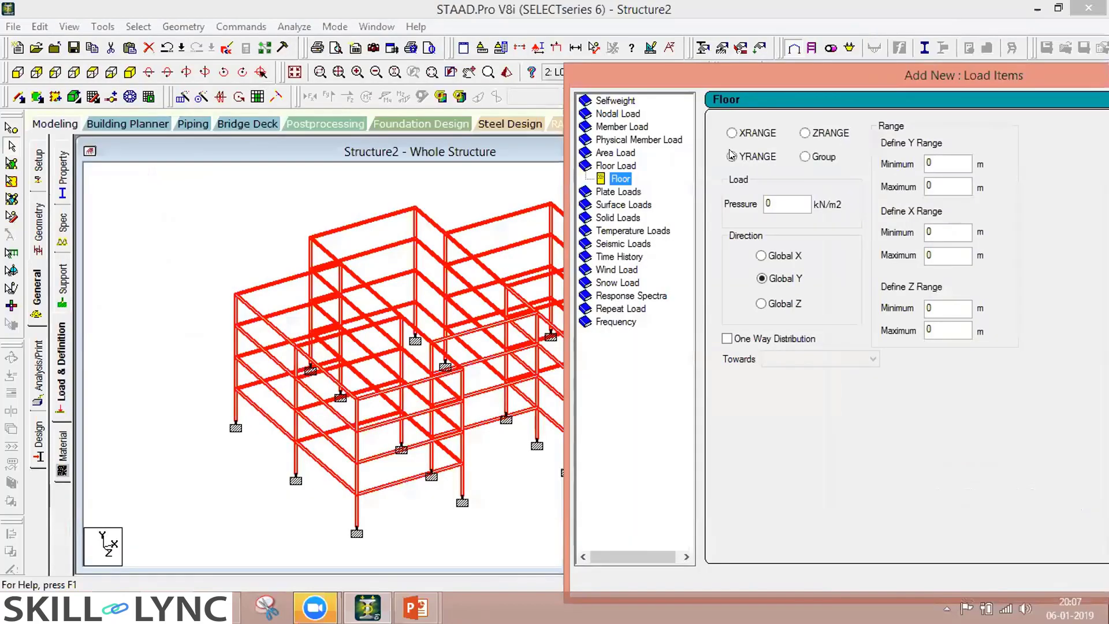
click(732, 157)
Measure the node-to-node distances along the frame's long base side, short base side and full corner column height
click(405, 435)
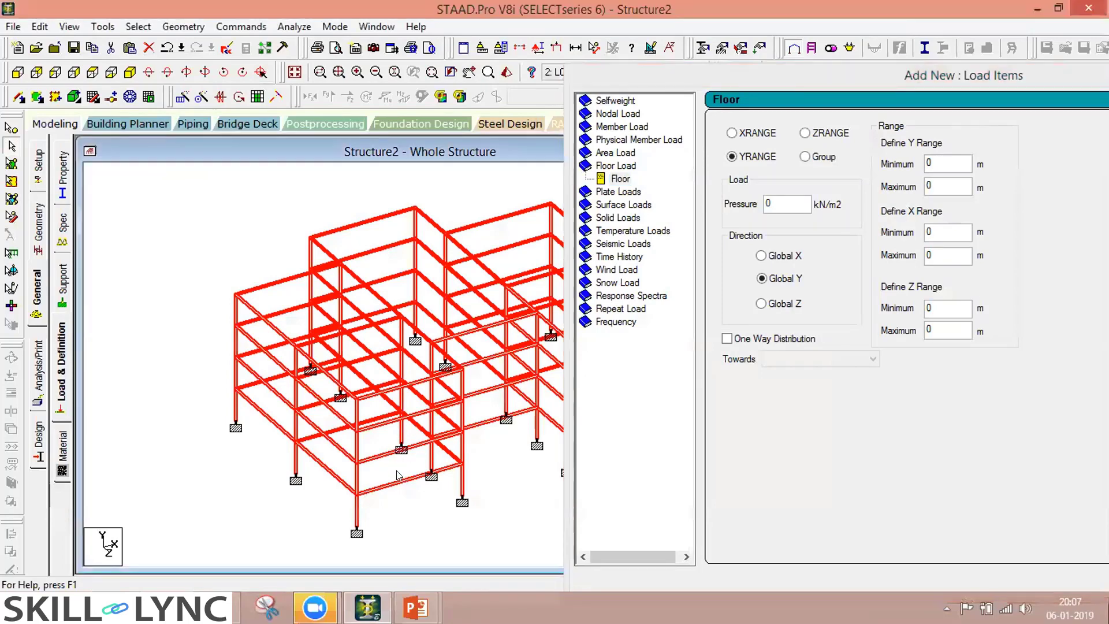
scroll(9, 134, down, 1)
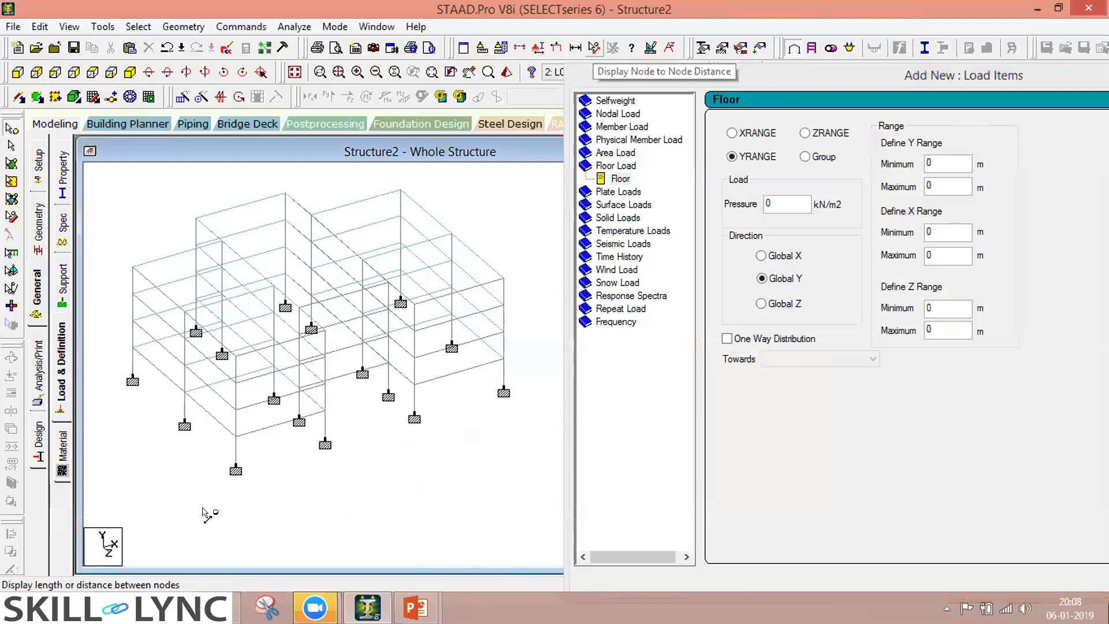
click(592, 49)
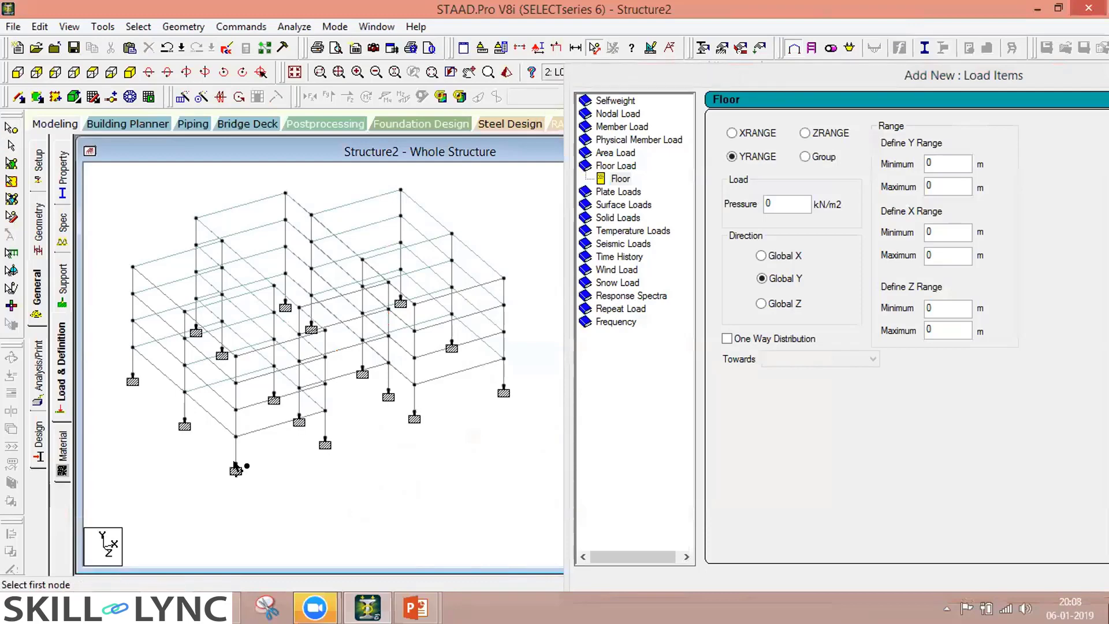
click(235, 465)
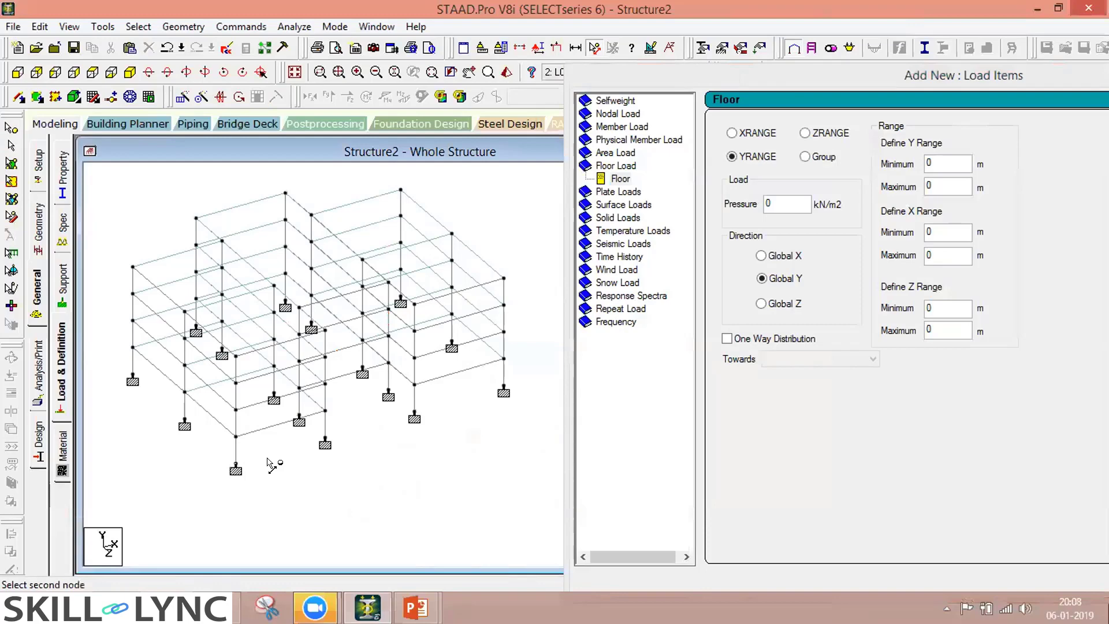
click(503, 388)
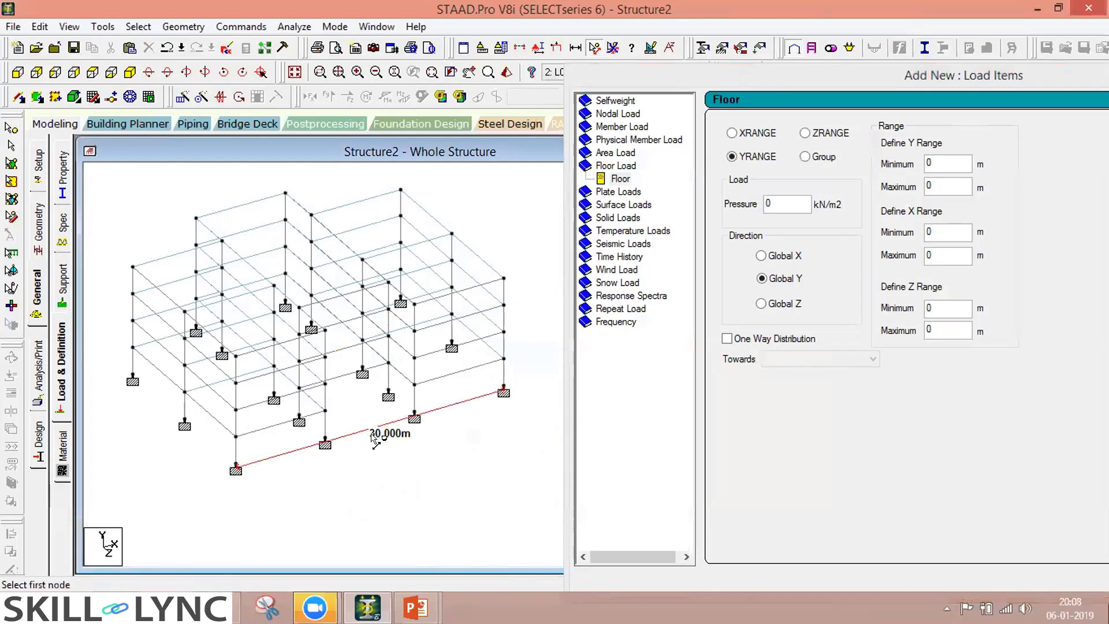
click(133, 374)
click(236, 466)
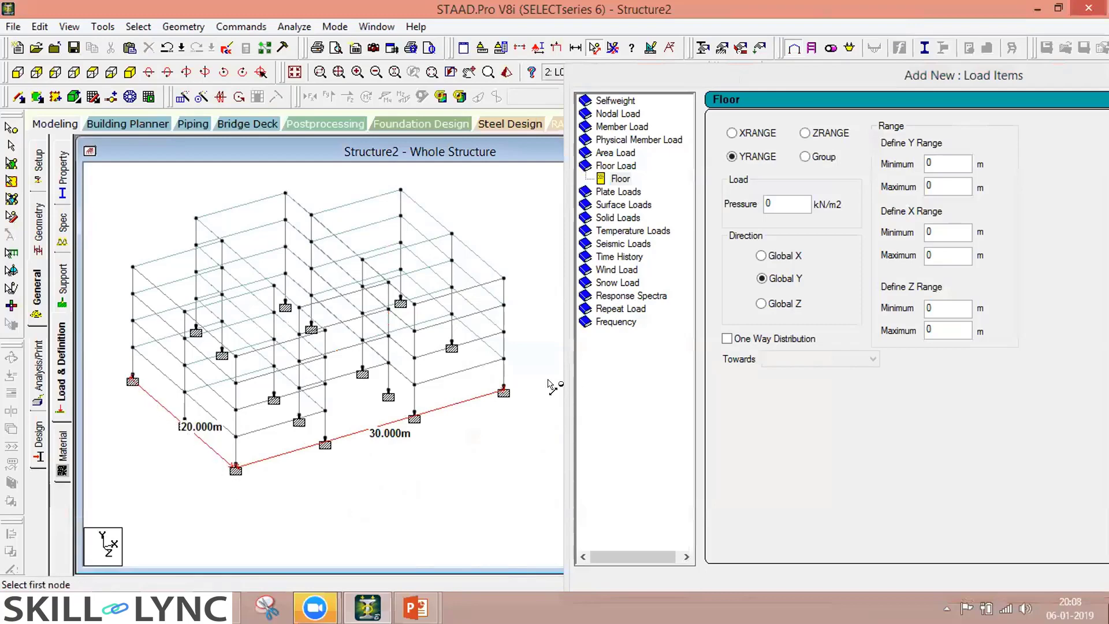
click(501, 385)
click(506, 280)
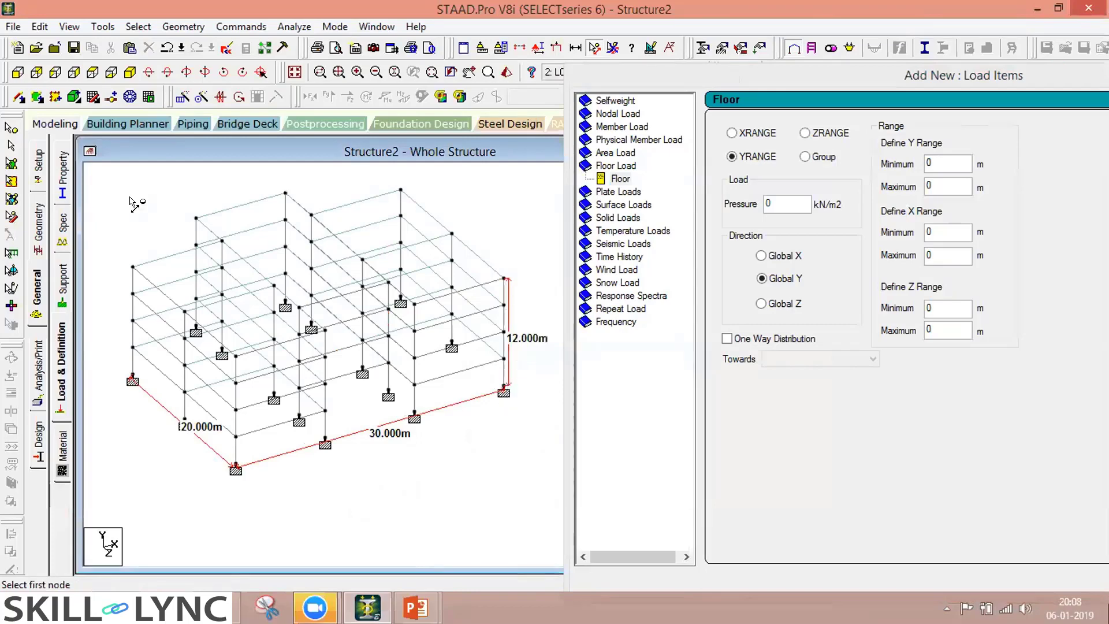
Select node 28 at the base corner of the frame's short side and look up its coordinates in the node table
click(10, 129)
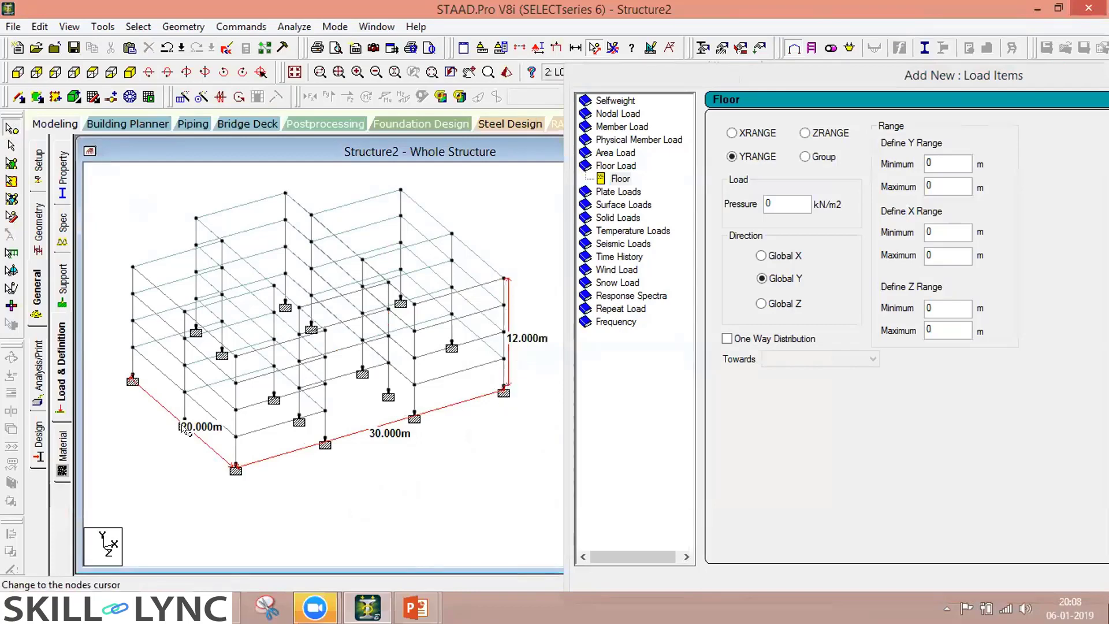
click(132, 379)
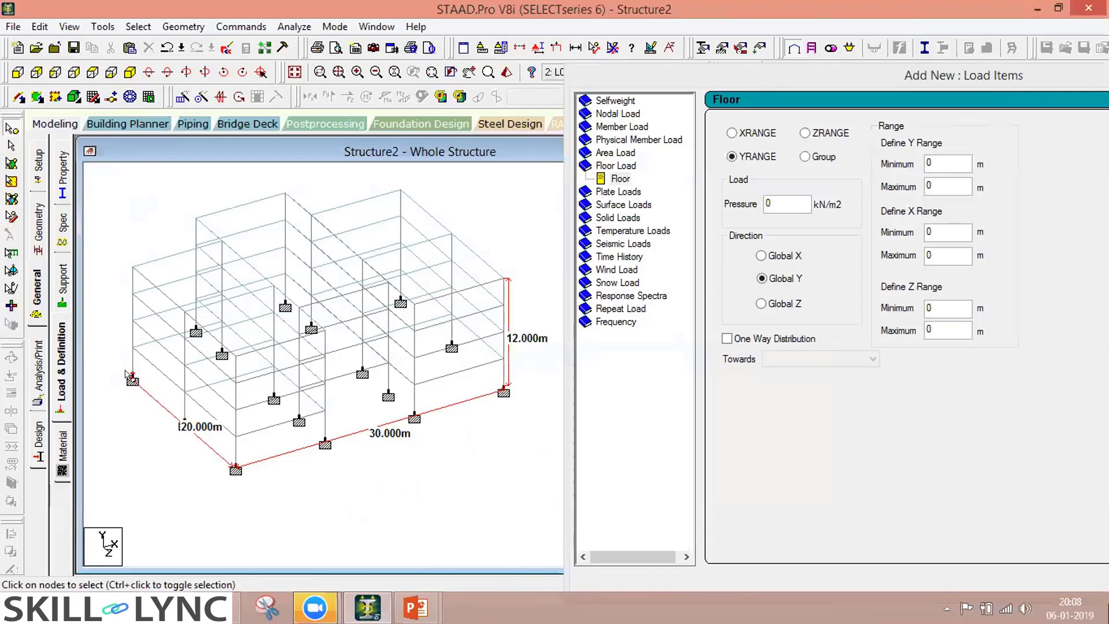
click(735, 244)
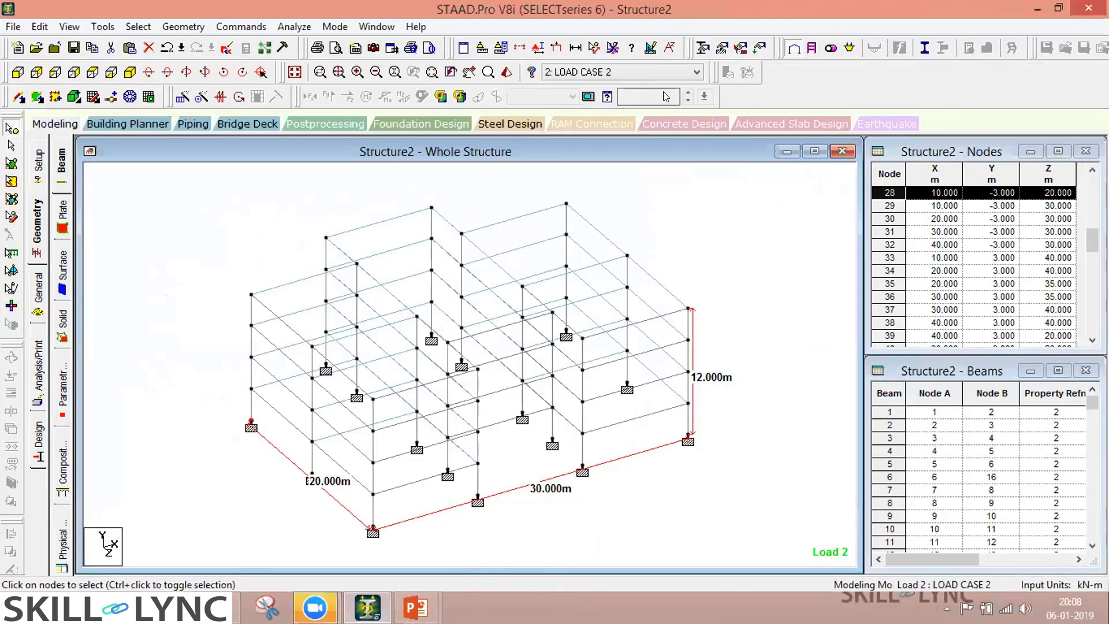
Add a YRANGE floor load to load case 2 with Y range 0 to 20 m and pressure -3 kN/m2 in Global Y
click(753, 51)
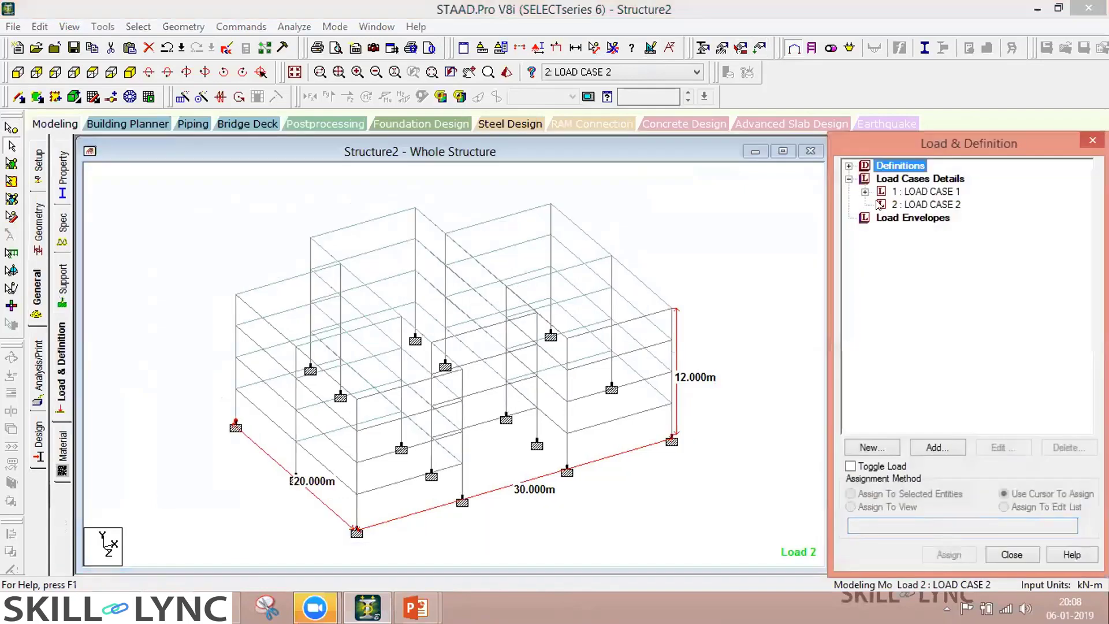
click(926, 204)
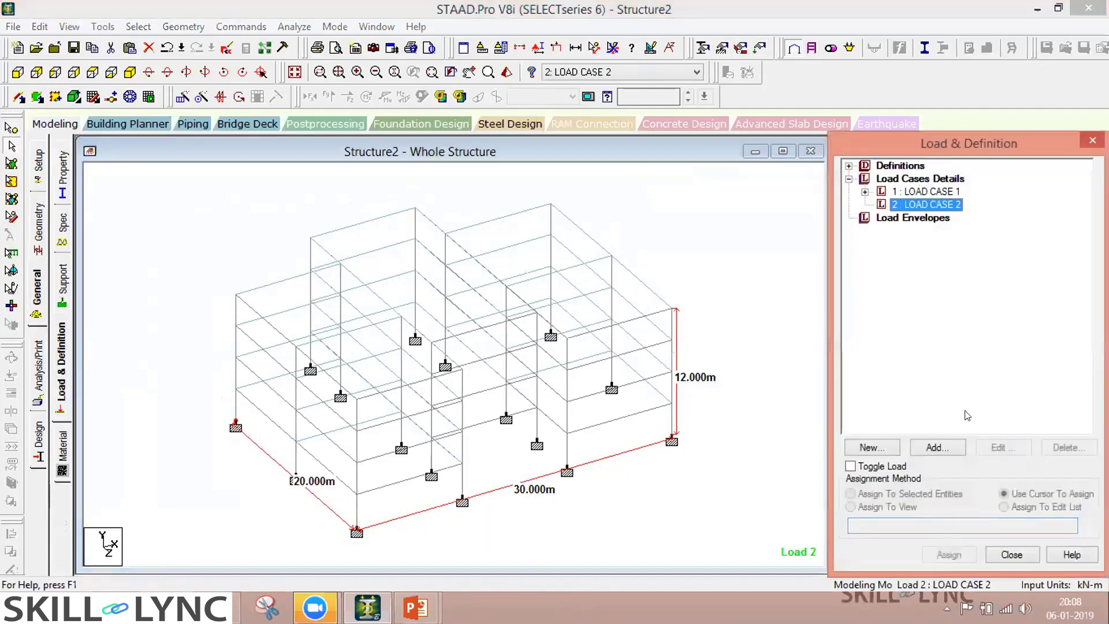
click(952, 445)
click(199, 221)
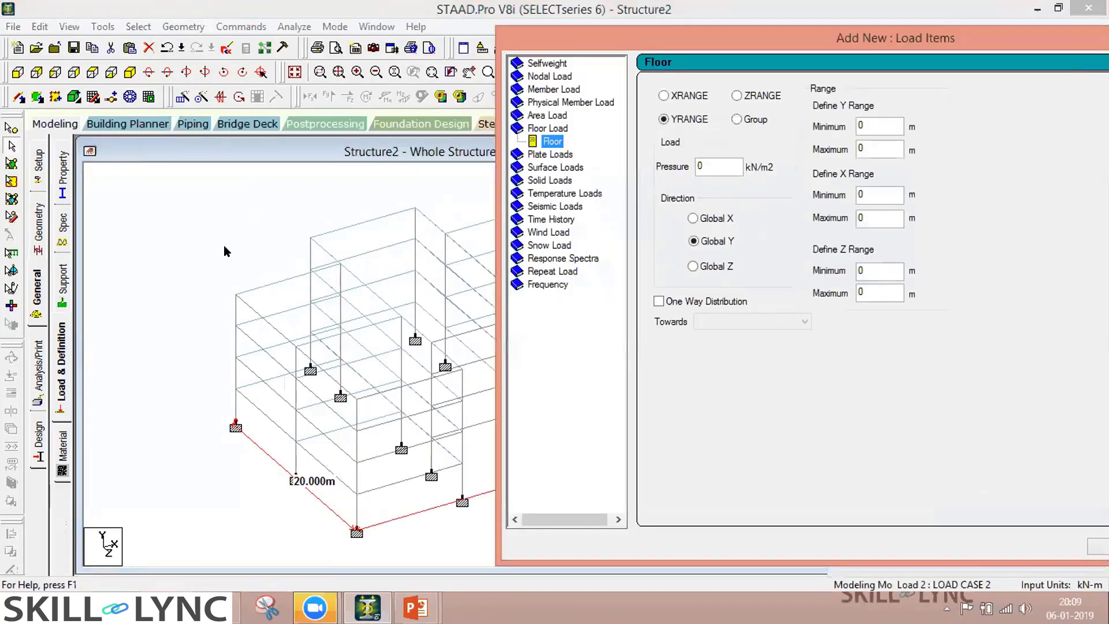
click(722, 137)
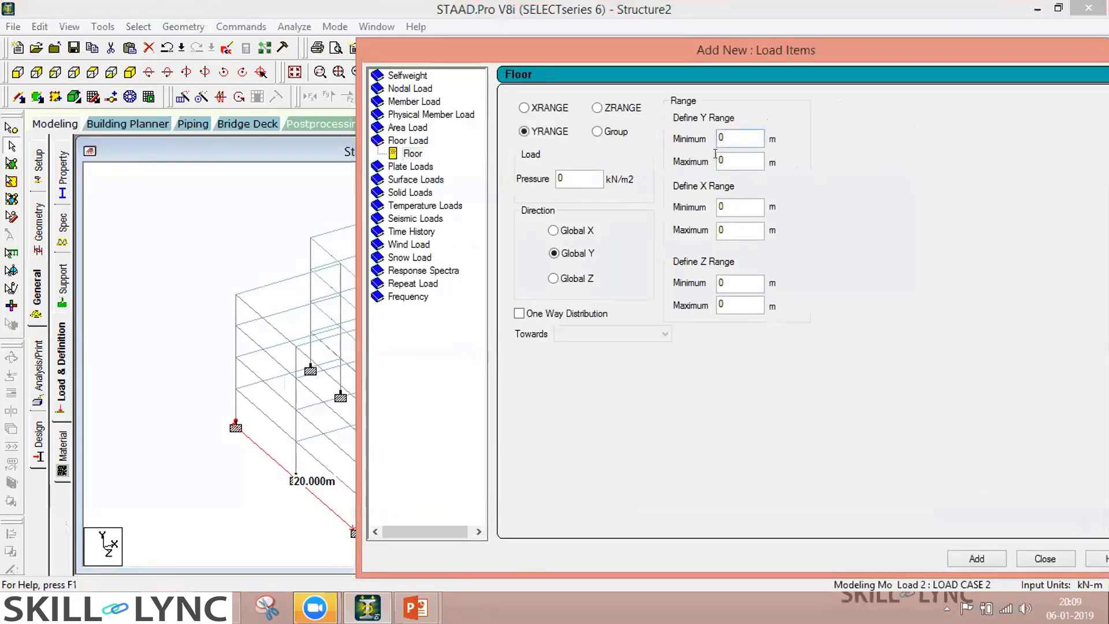
double_click(727, 162)
text(20)
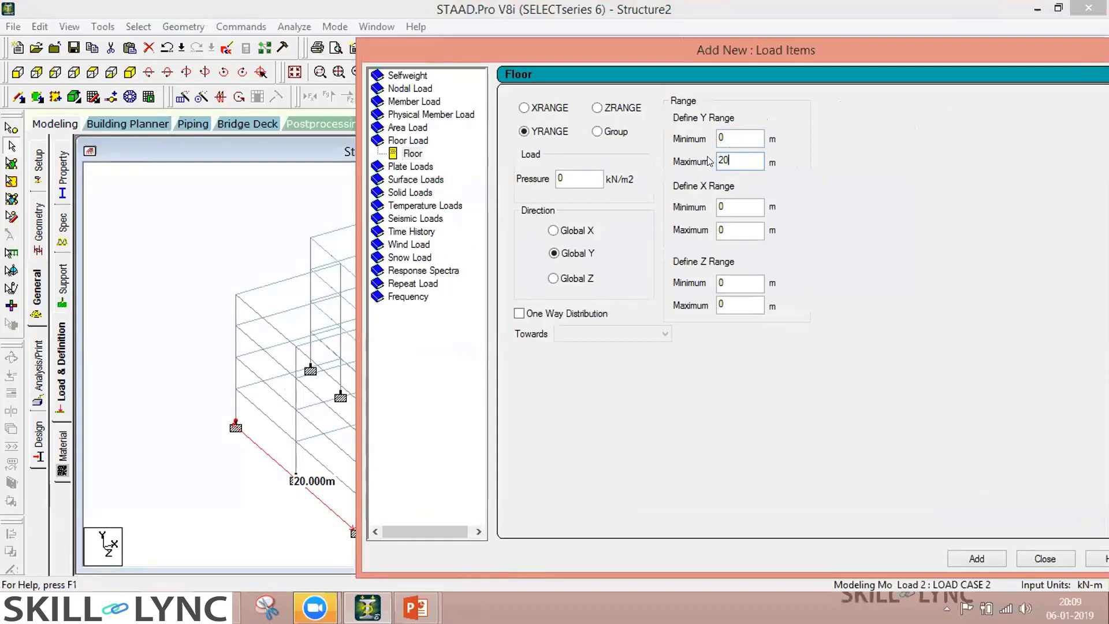
double_click(561, 178)
text(-3)
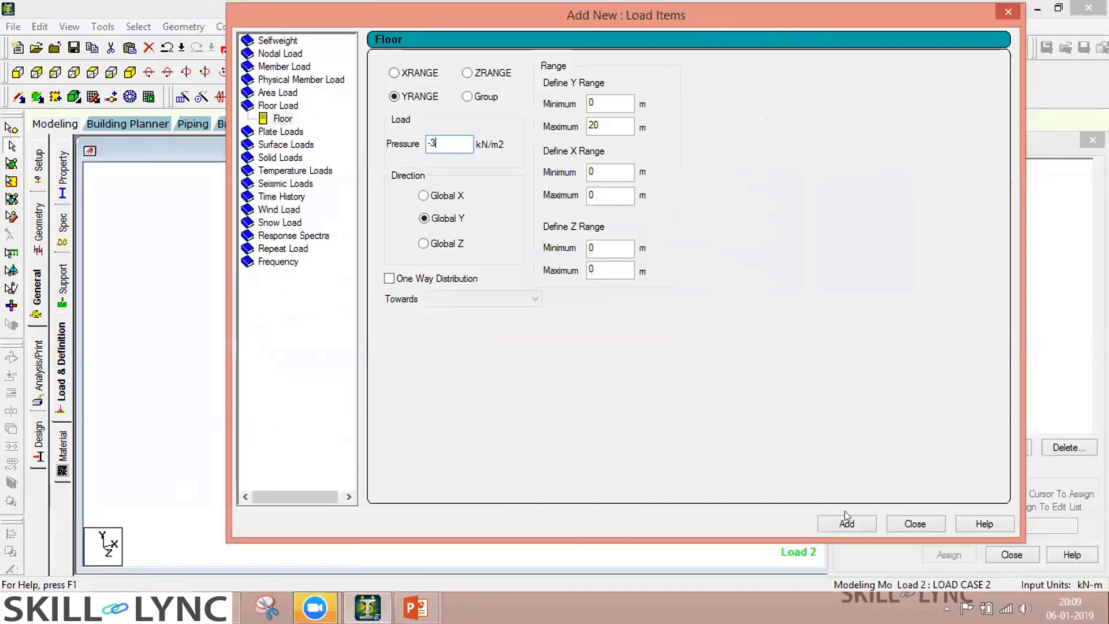
click(846, 518)
click(890, 523)
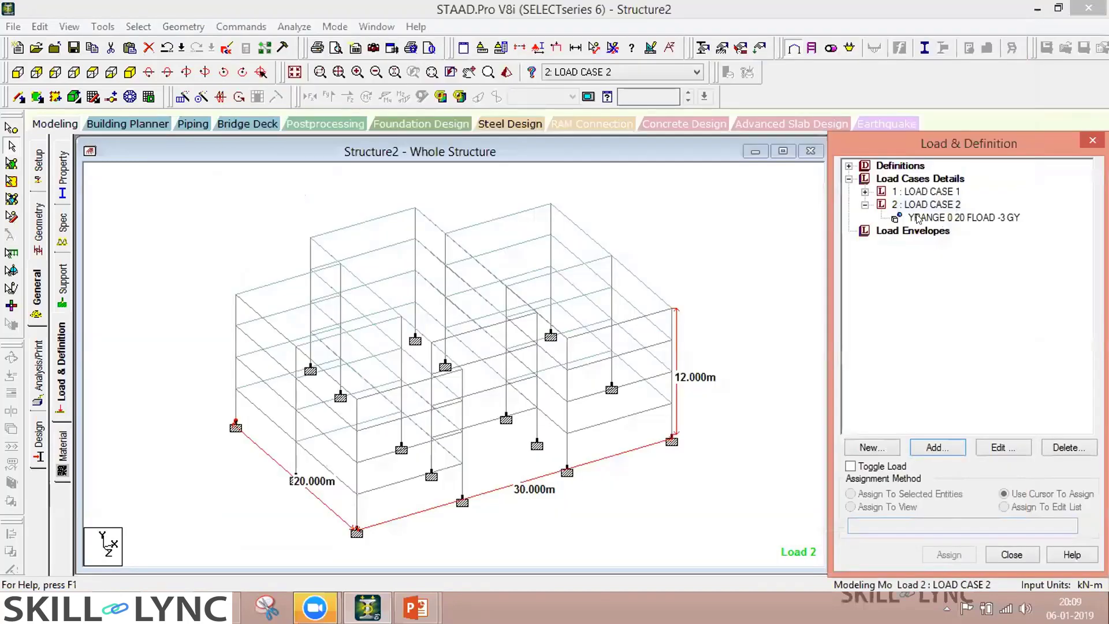
Display the load case 2 floor load on the structure and view its distribution in plan
click(919, 219)
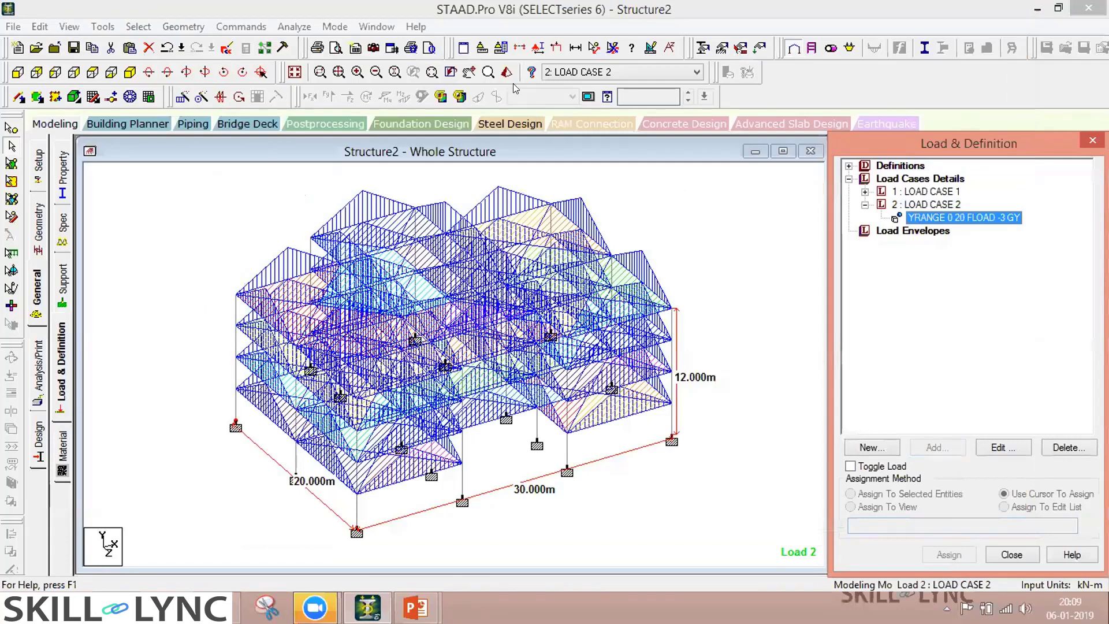
click(554, 43)
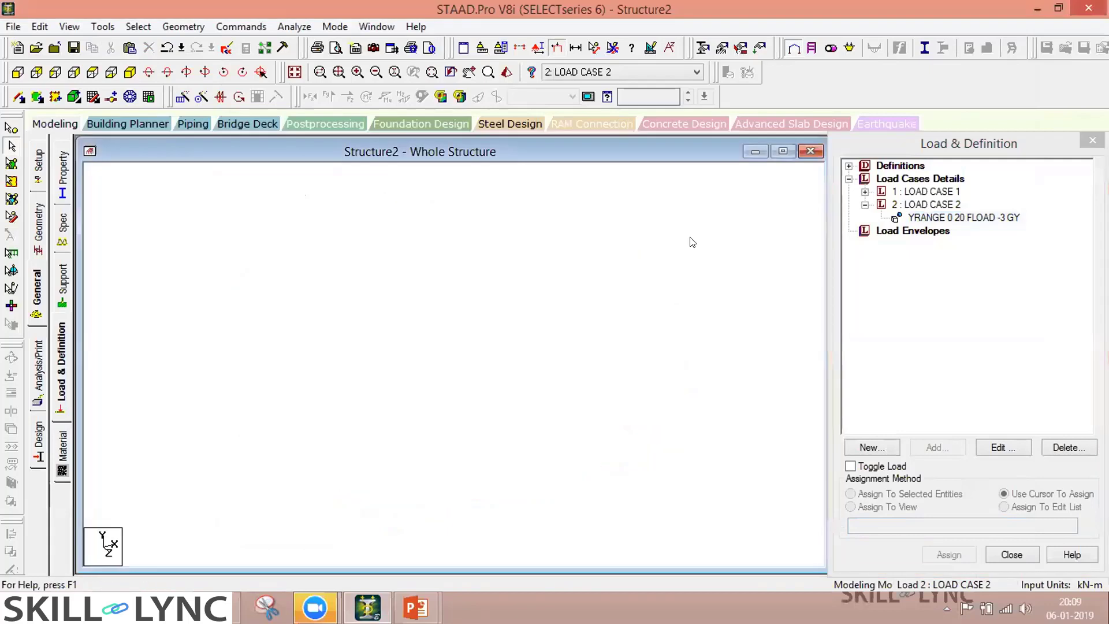
click(92, 72)
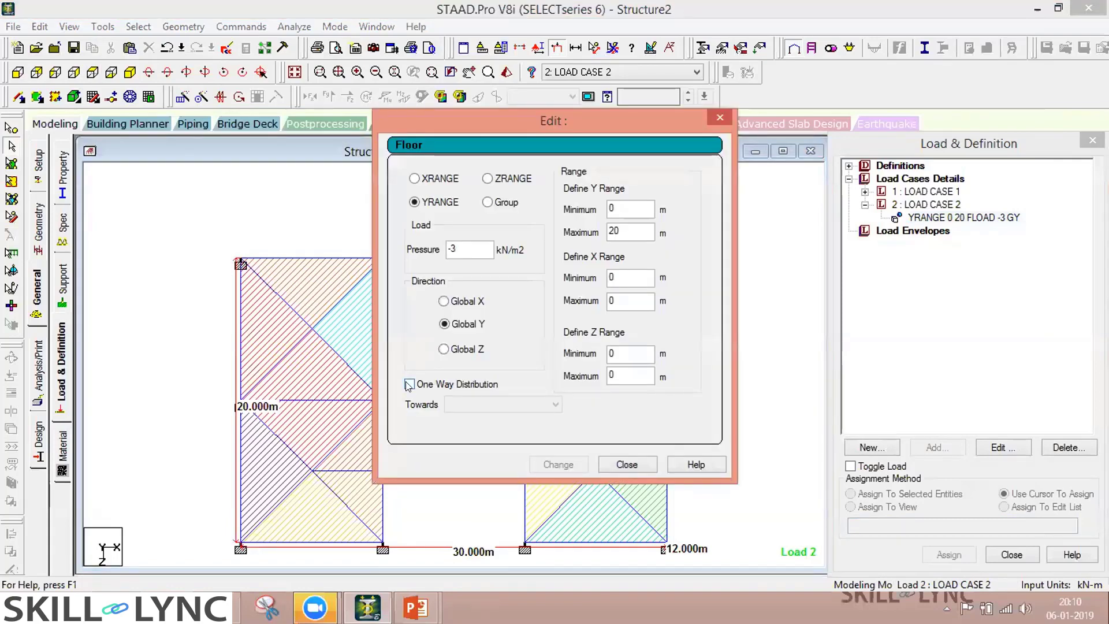
Try One Way Distribution on the floor load, restore two-way distribution and return to the isometric view
click(409, 384)
click(560, 465)
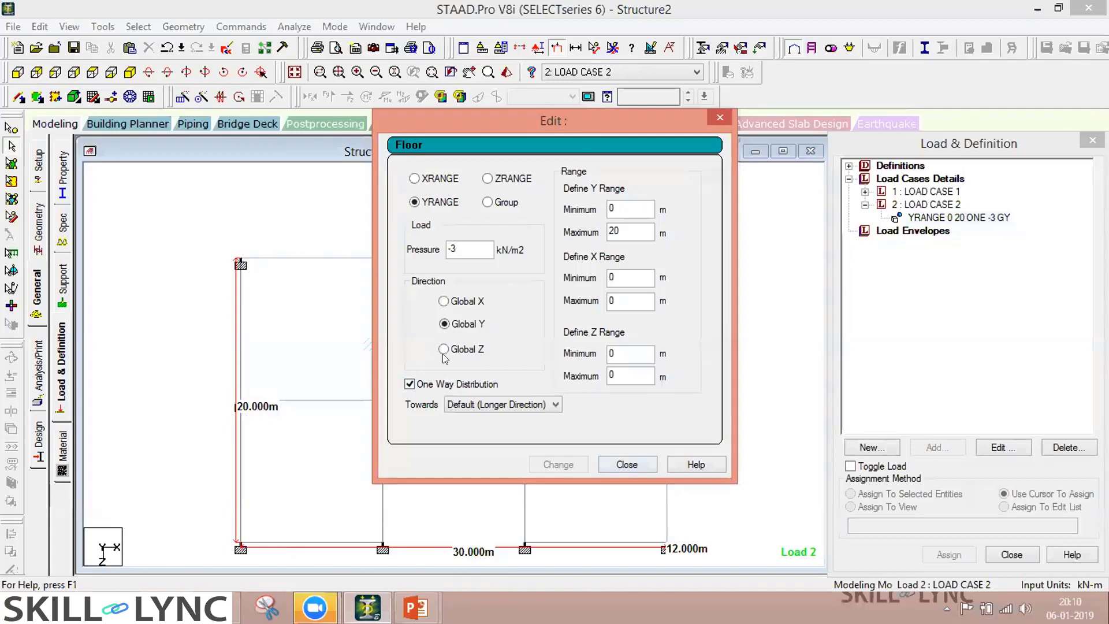
drag(520, 120, 741, 134)
click(631, 398)
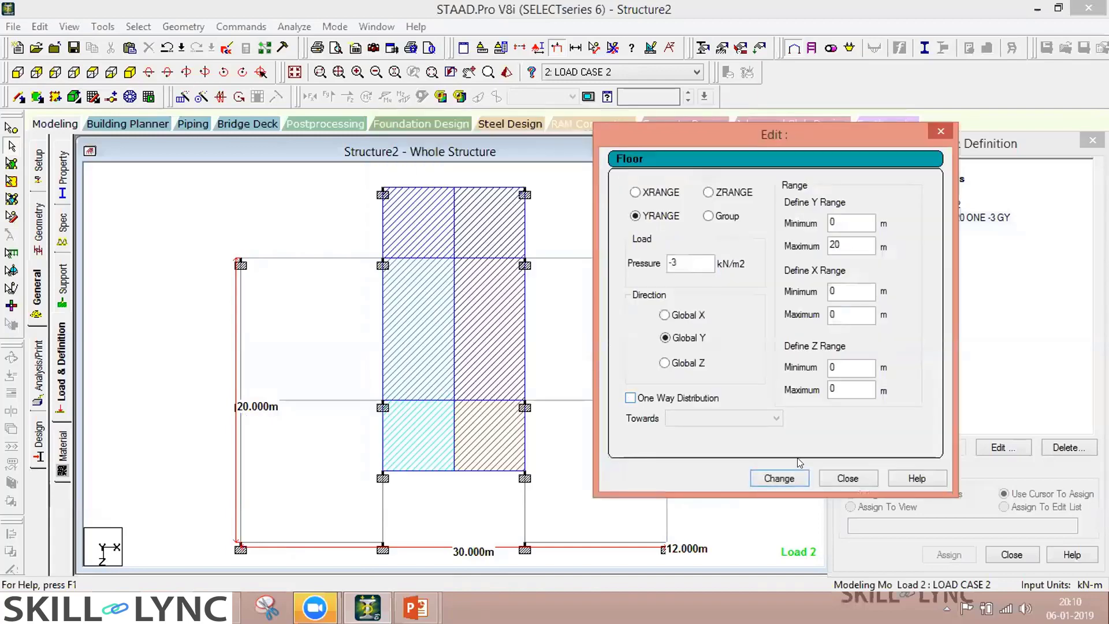
click(812, 478)
click(130, 72)
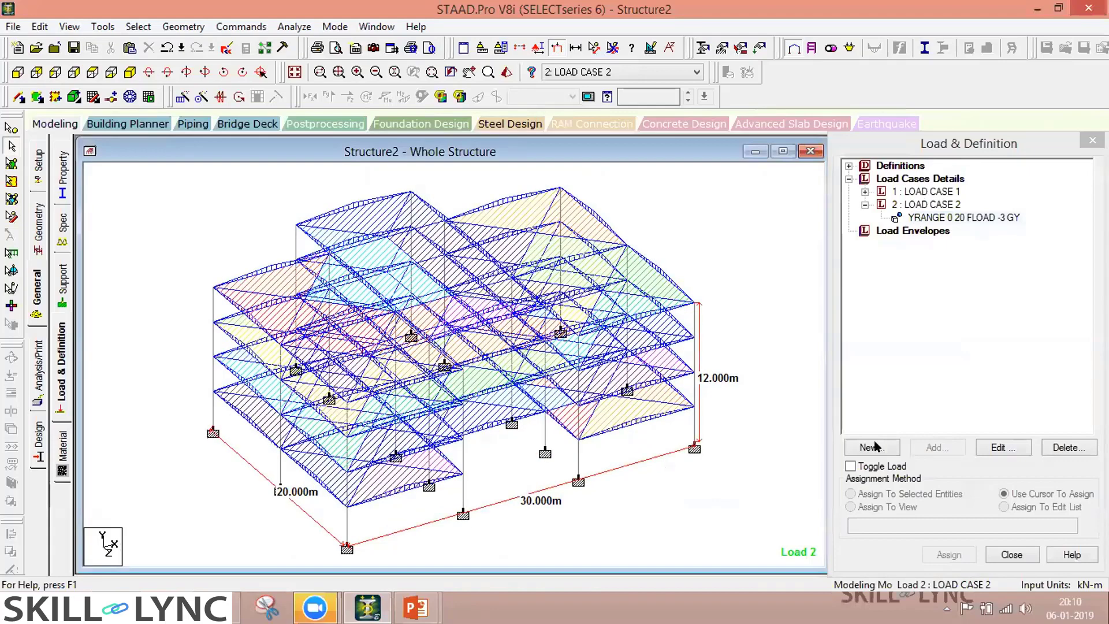
Create primary load case 3 titled LOAD CASE 3 with the Seismic loading type
click(489, 291)
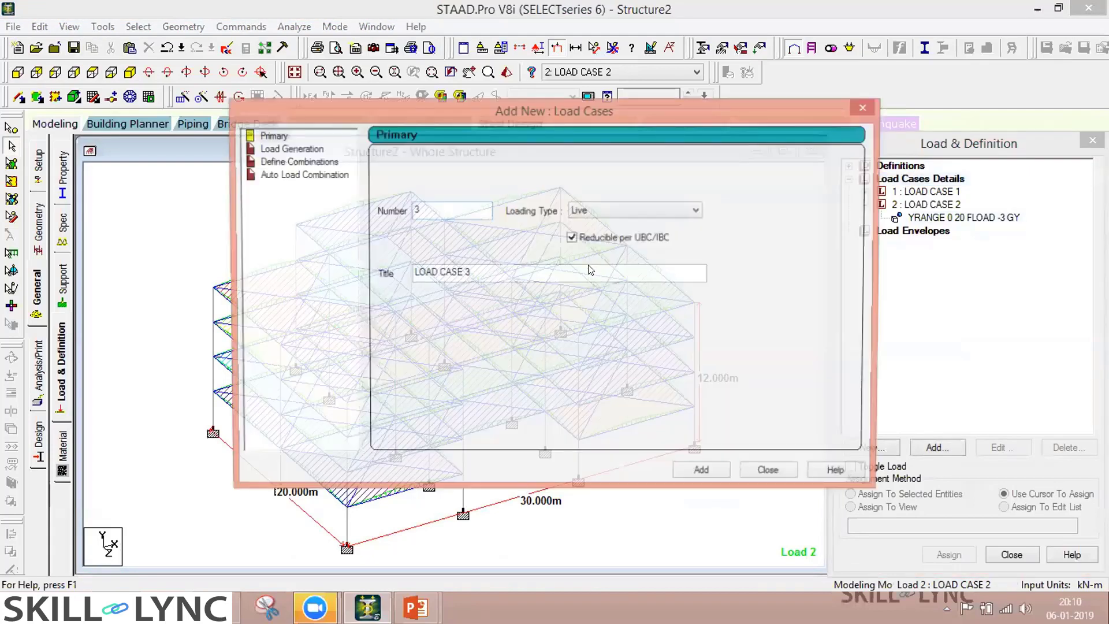
click(588, 211)
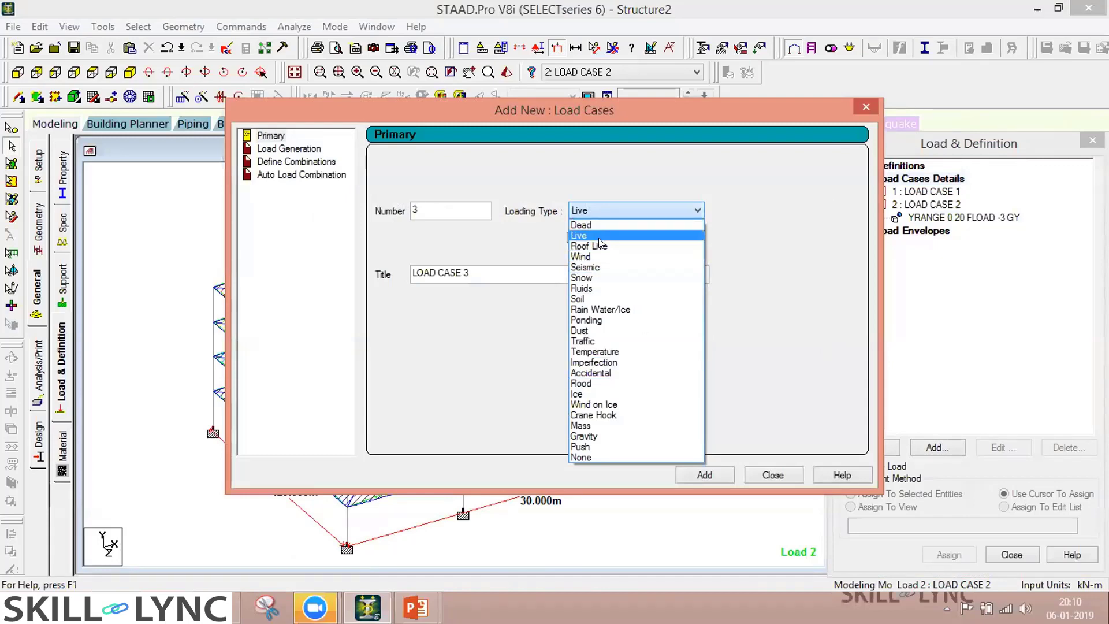
click(590, 267)
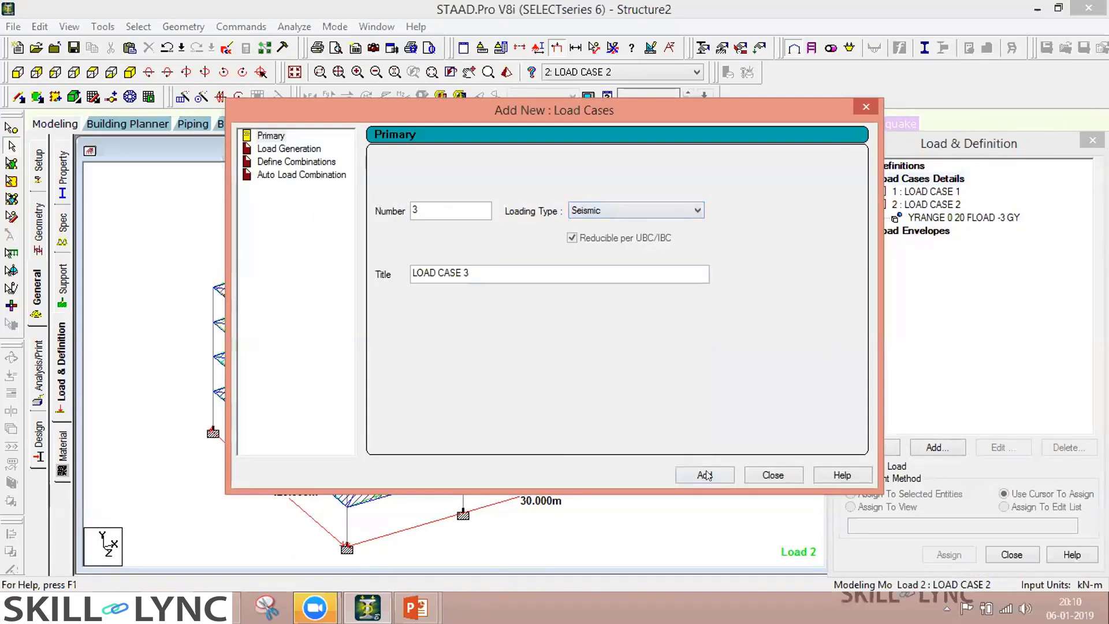
click(705, 475)
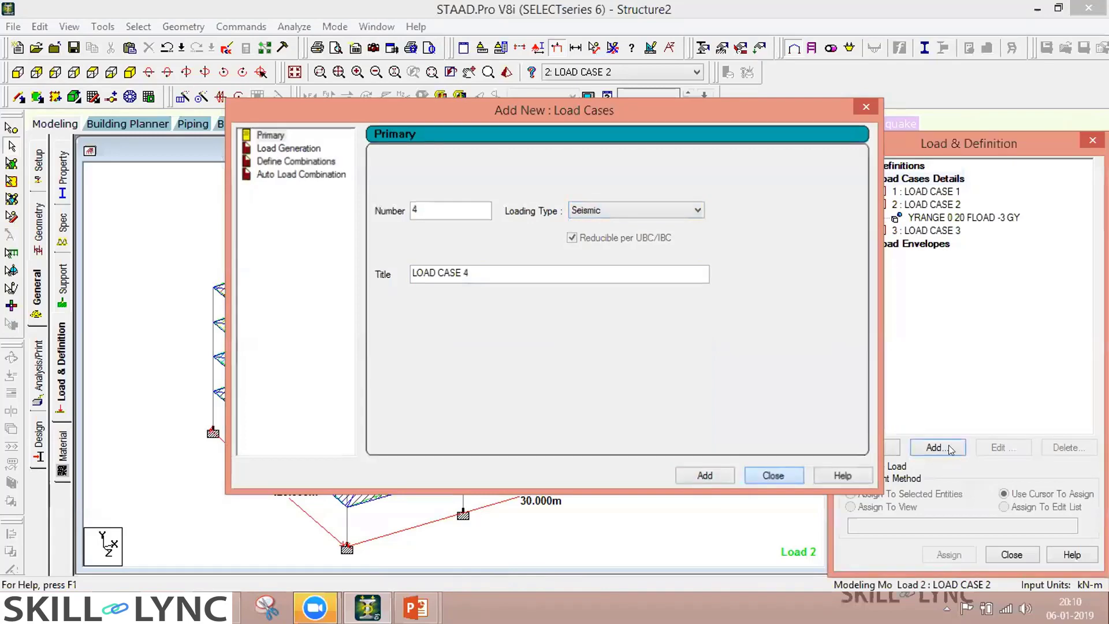
key(Escape)
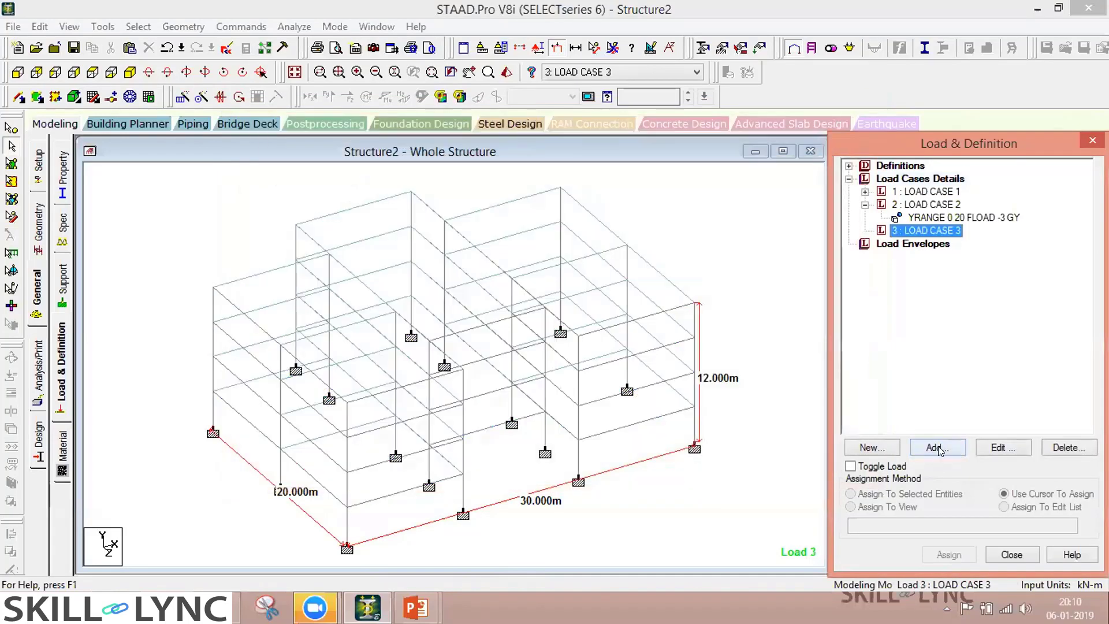
Examine the nodal load and member uniform force options for load case 3, declining the auto save
click(940, 451)
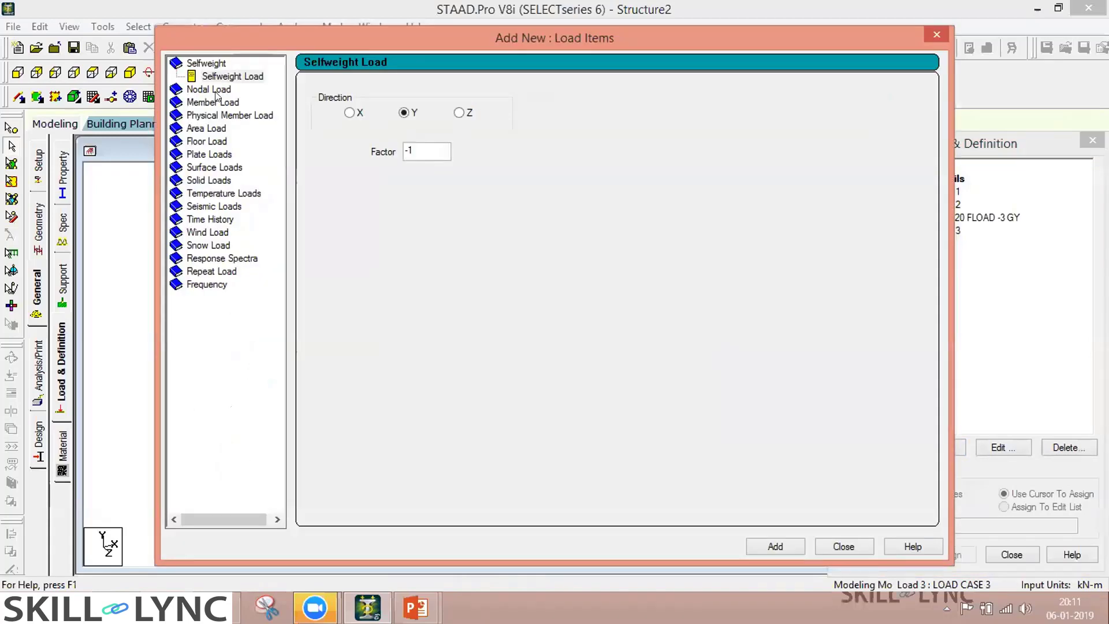
click(214, 90)
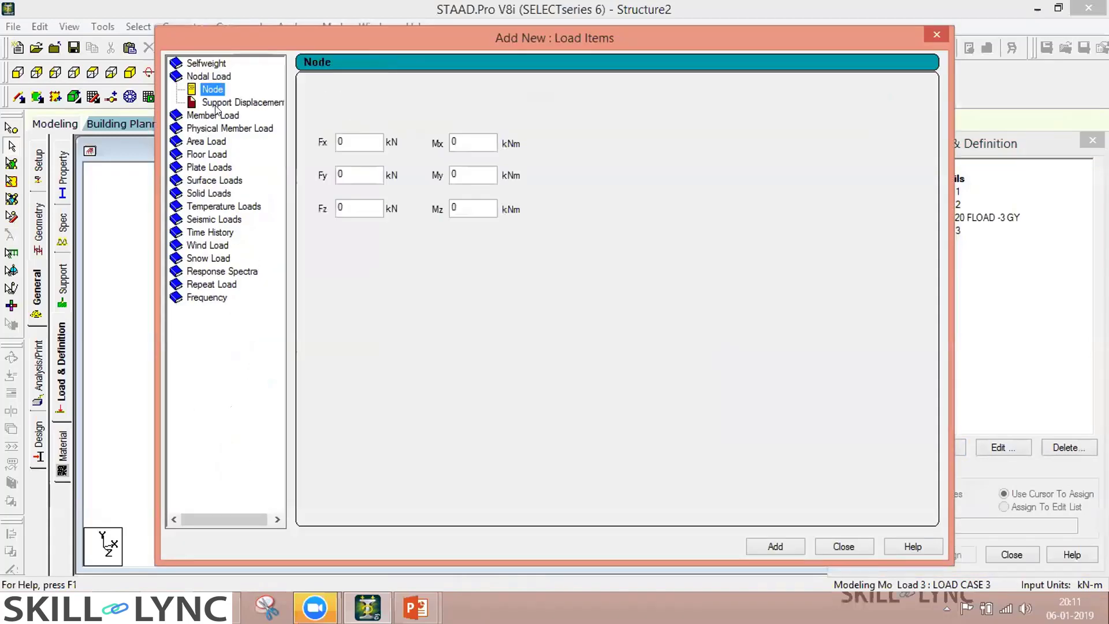
click(214, 115)
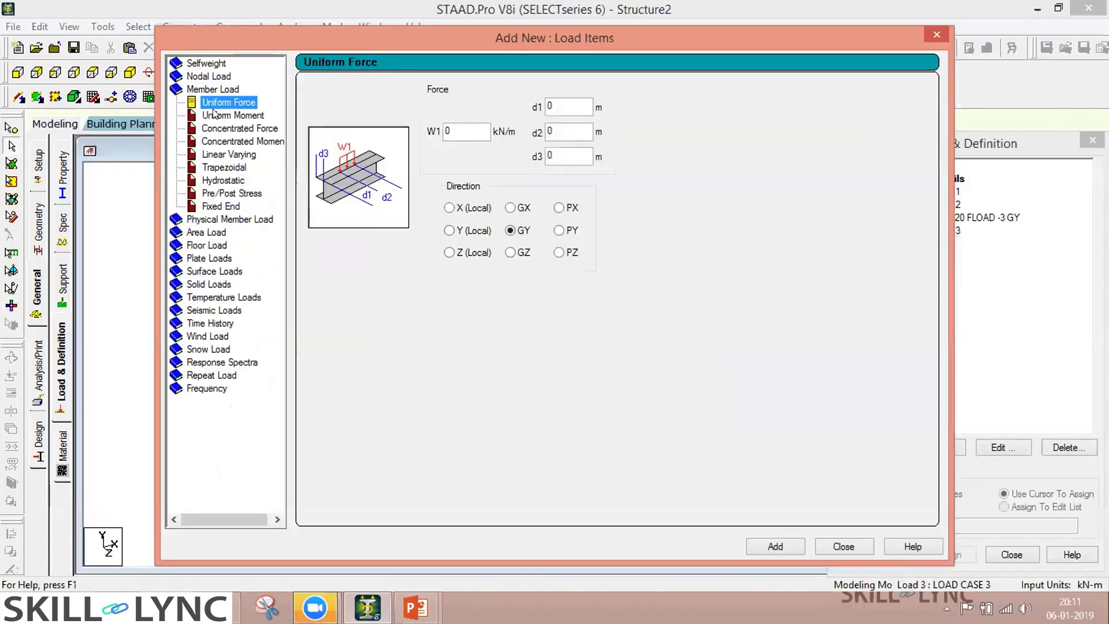
click(209, 76)
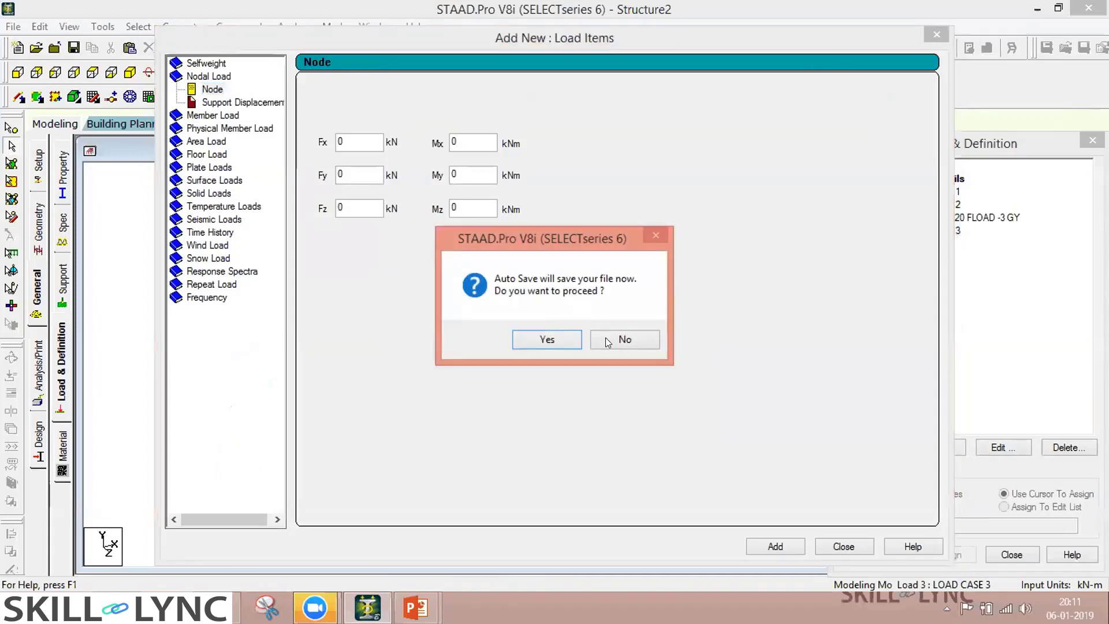
click(617, 339)
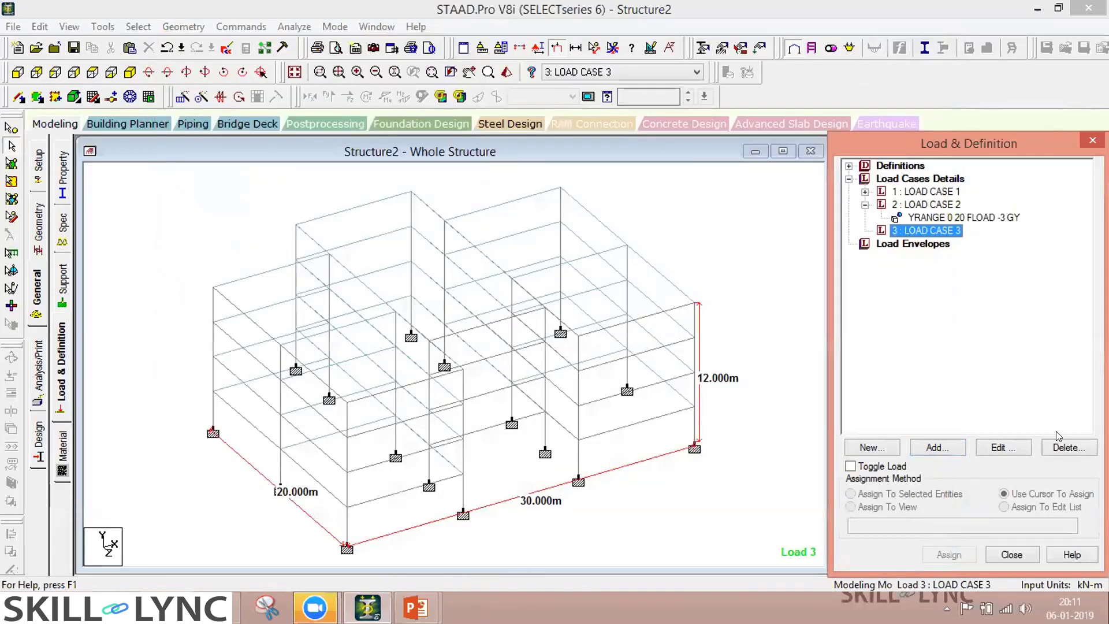
Delete load case 3 and collapse the load case 2 entry in the load tree
click(1066, 447)
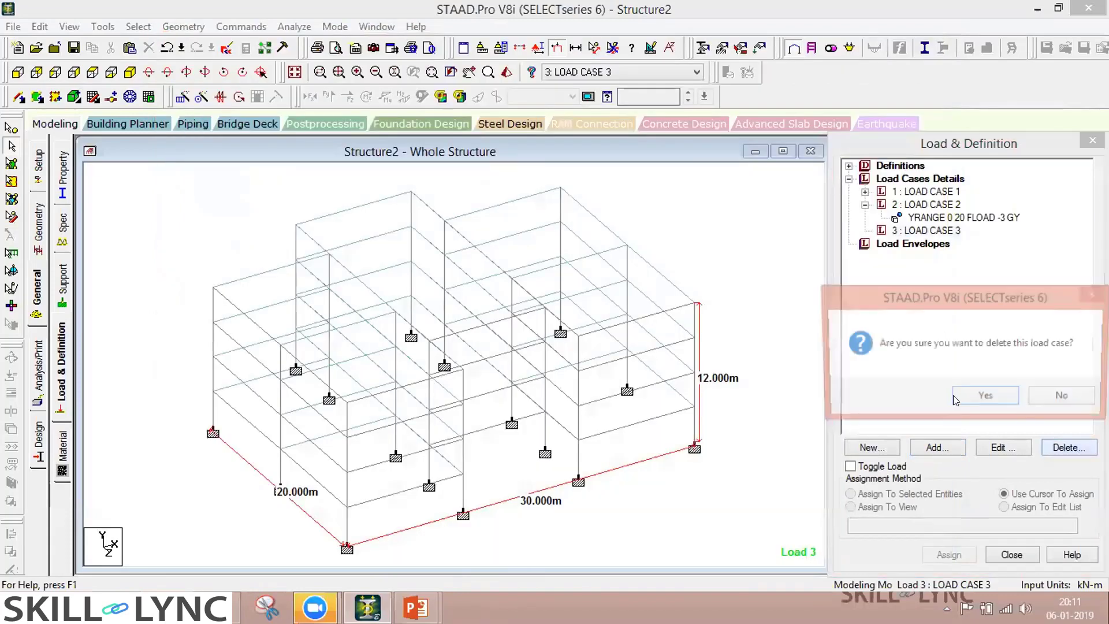
click(982, 399)
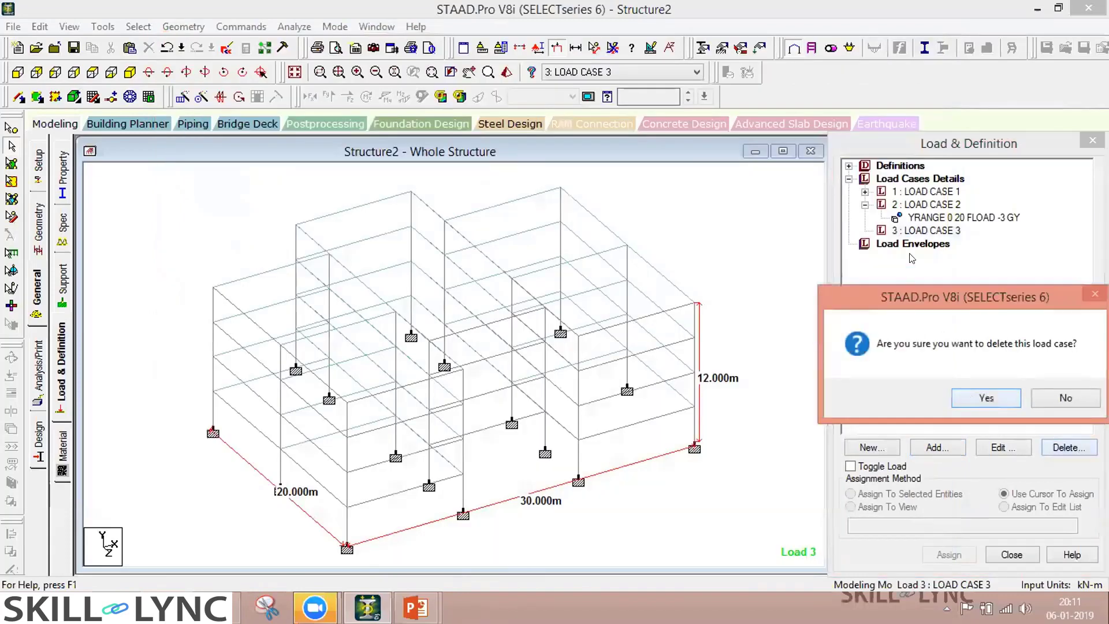
click(863, 207)
click(718, 261)
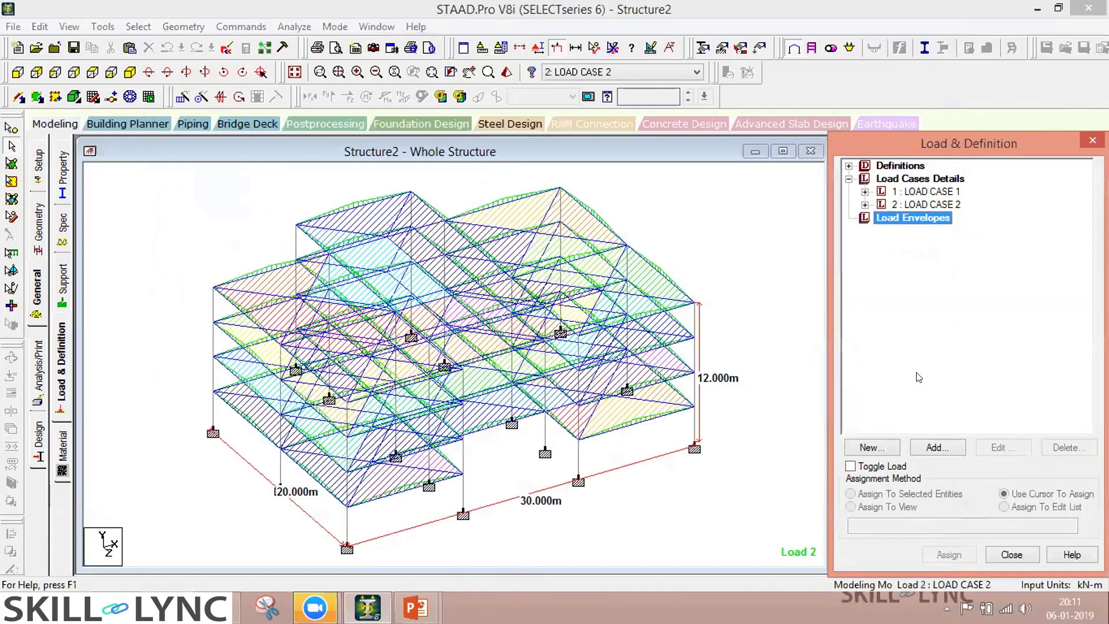
click(580, 390)
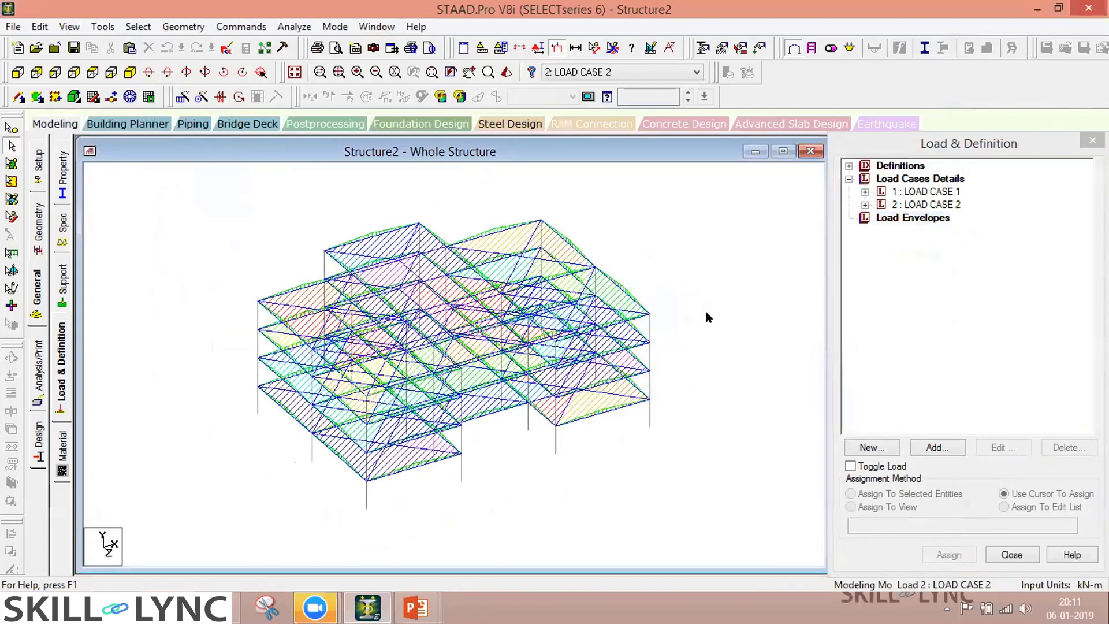
Examine the materials assigned to the frame and the property fields for a new isotropic material without creating one
click(64, 448)
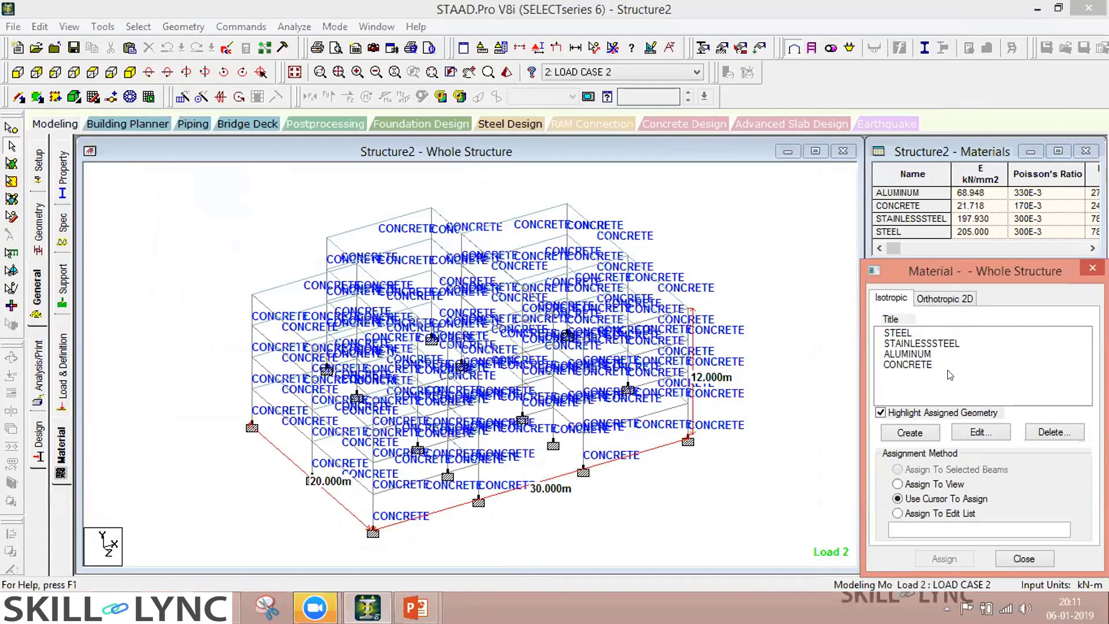
click(533, 140)
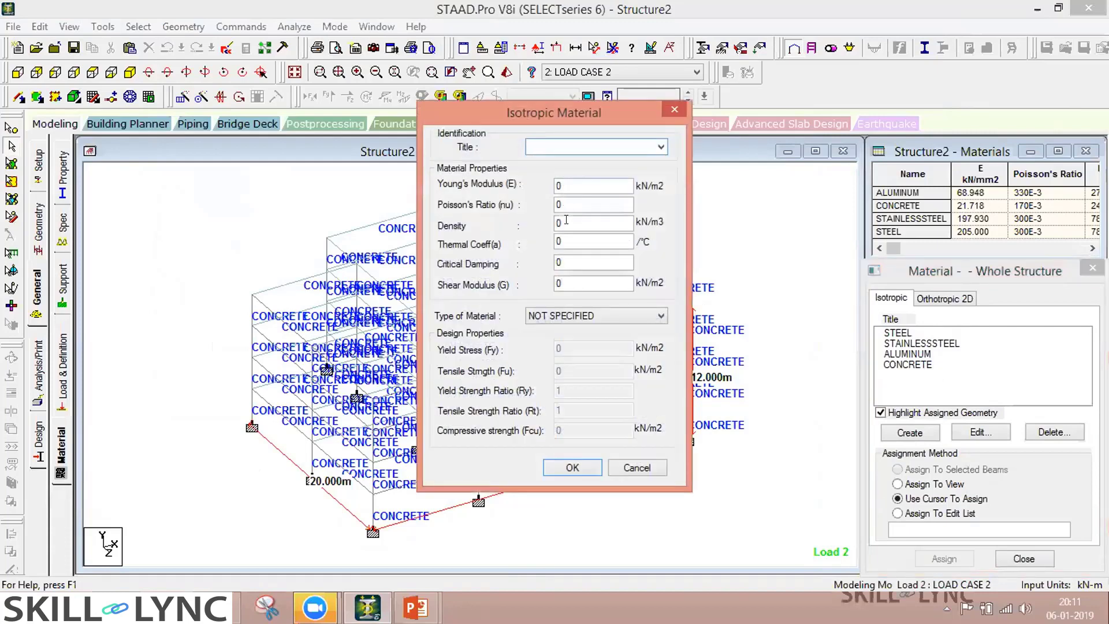
click(566, 186)
click(566, 205)
click(595, 283)
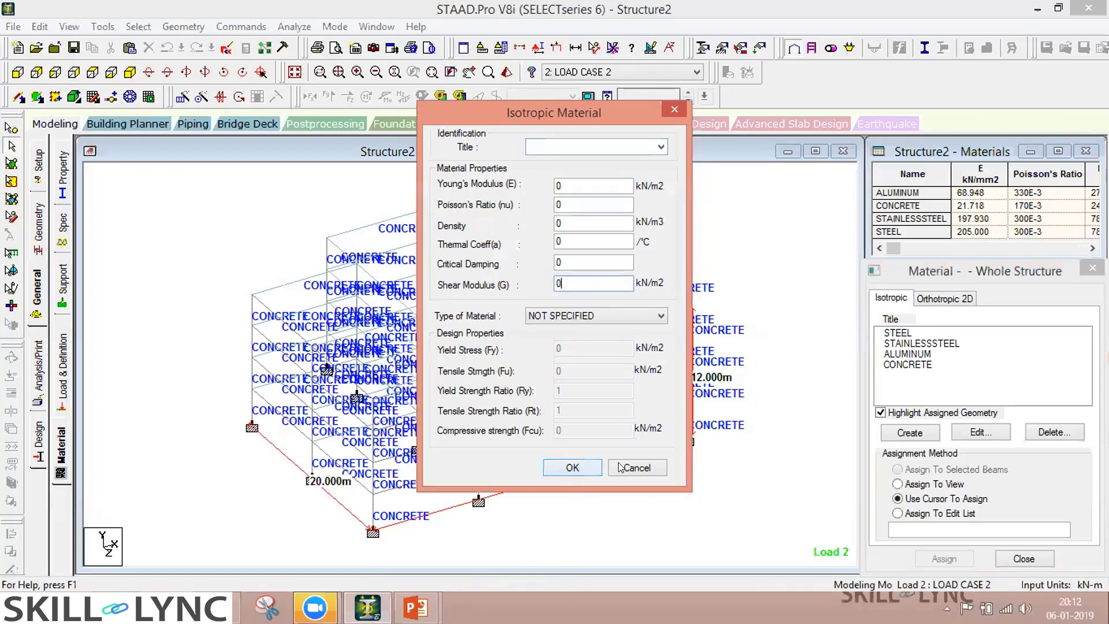
click(635, 468)
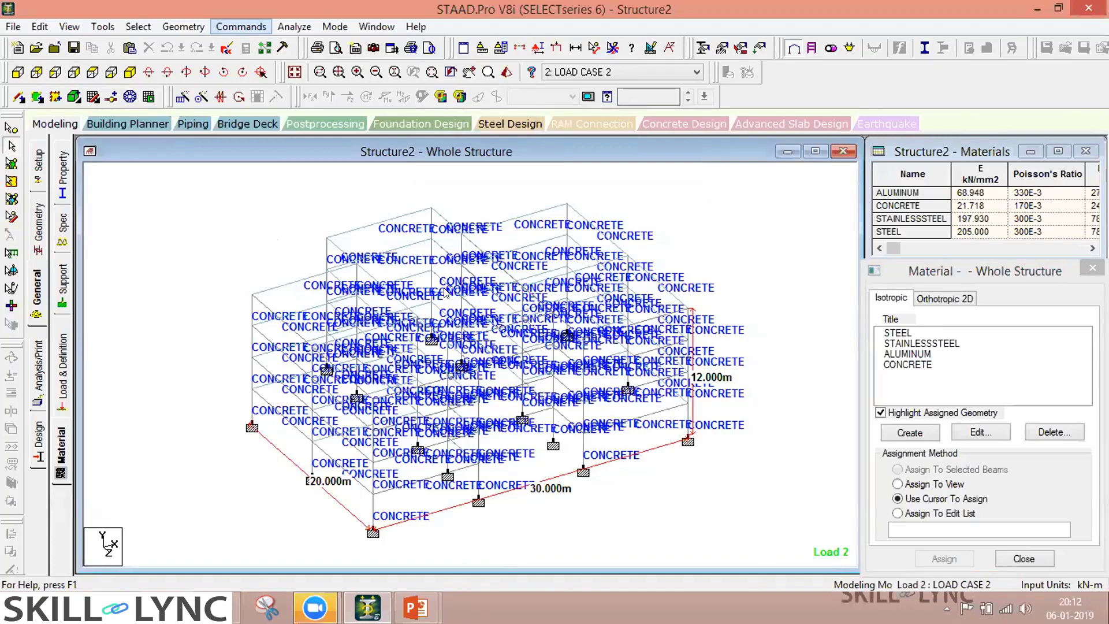
Add a Perform Analysis command with the No Print option, run the analysis, and stay in modeling mode
click(241, 27)
click(459, 289)
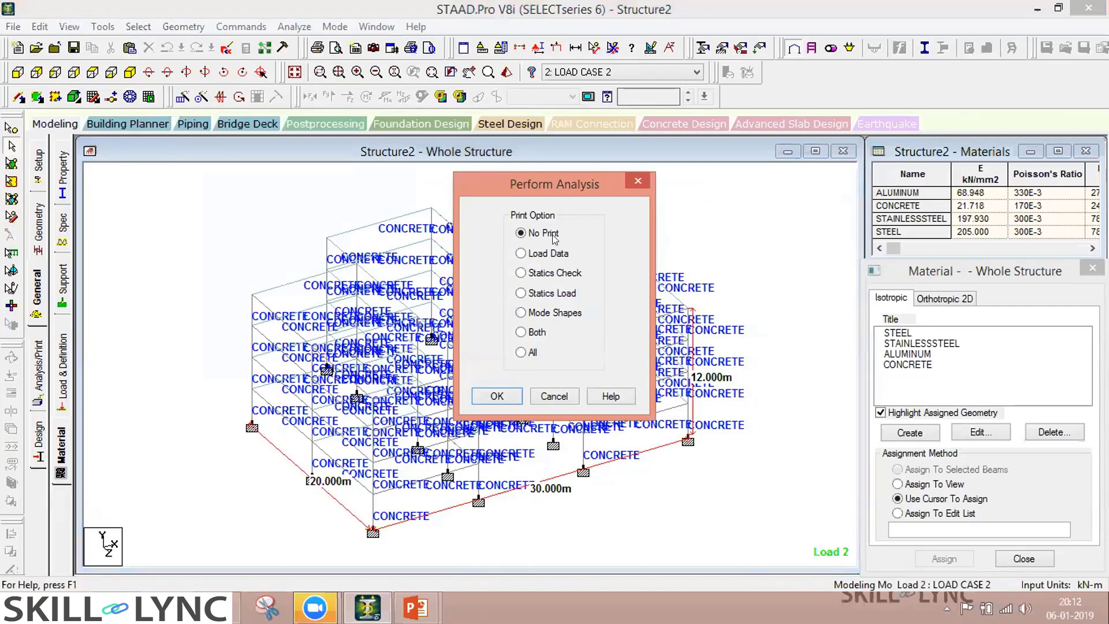
click(498, 395)
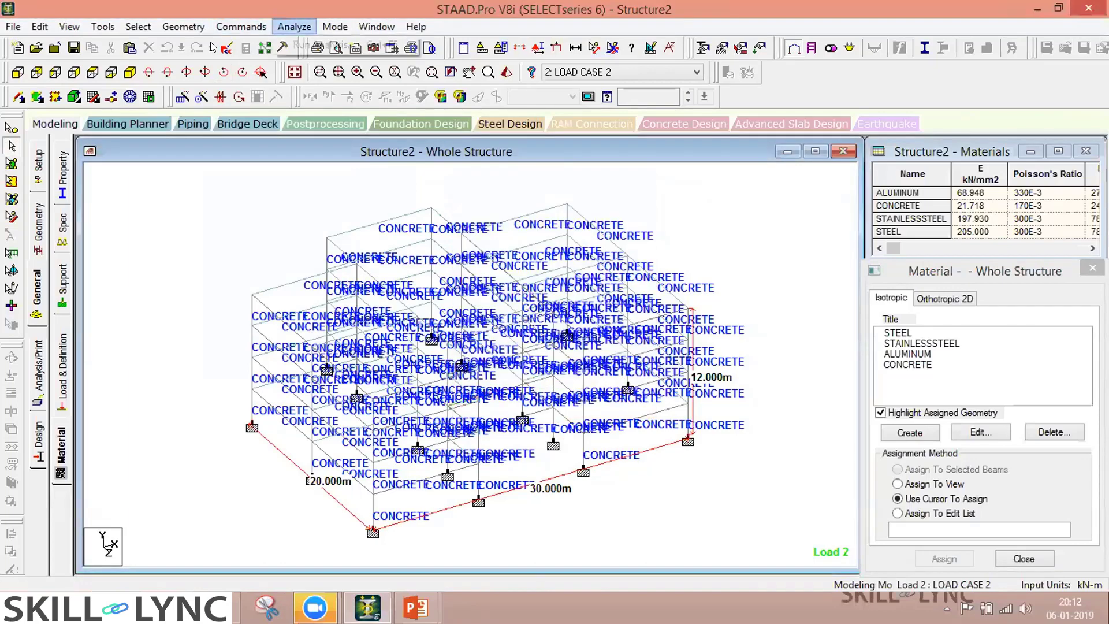
click(299, 45)
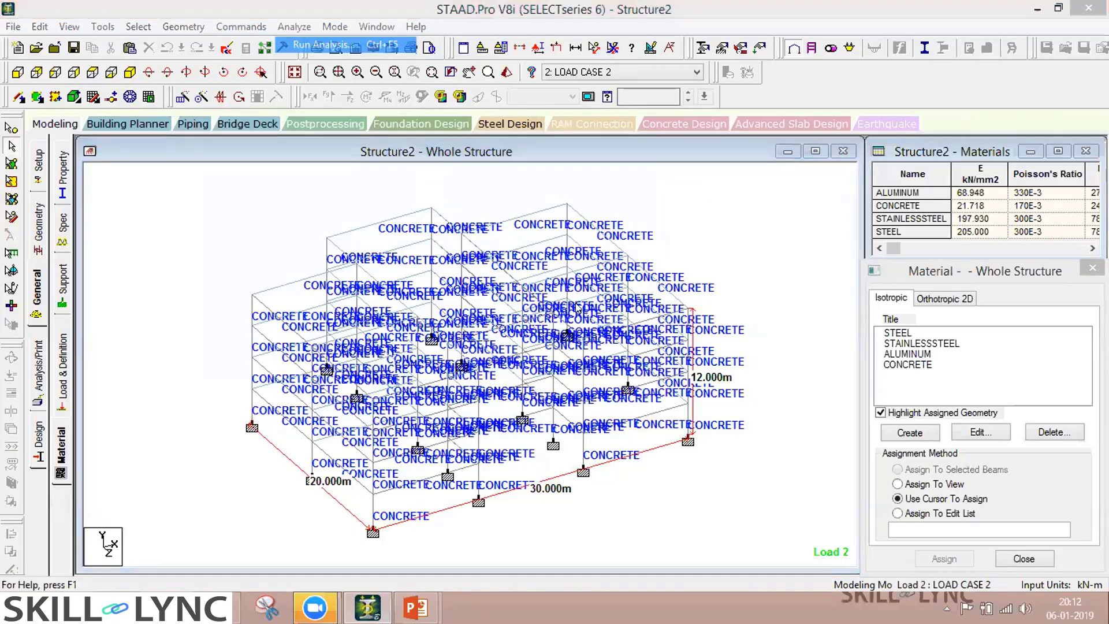
key(Return)
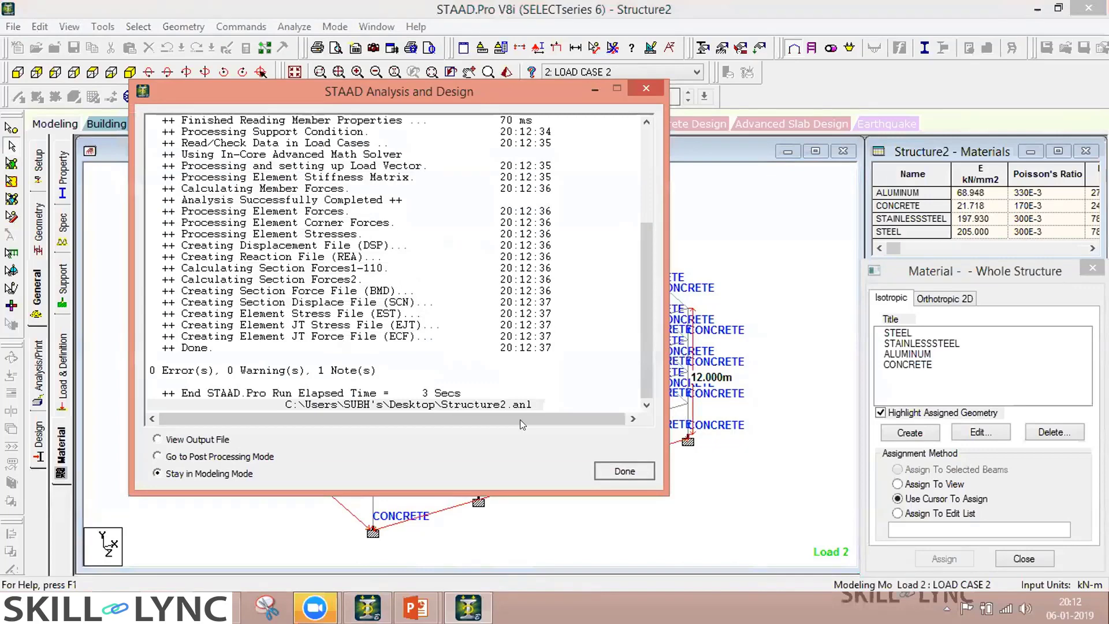
key(Return)
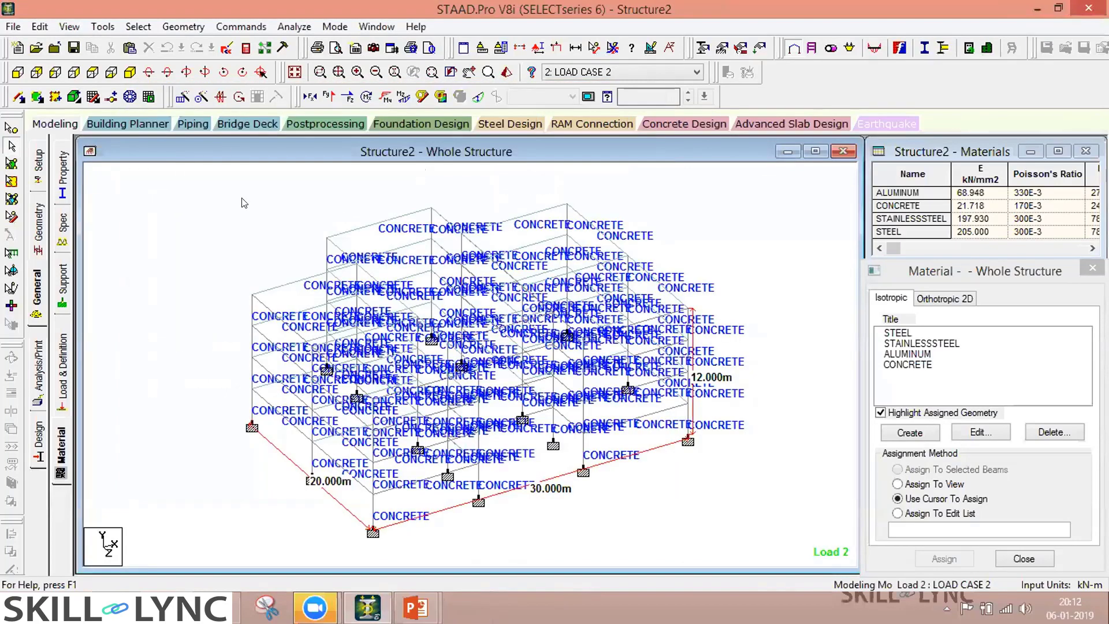
Review the structure's command file from the job information and joint coordinates down to the load cases and analysis command
click(226, 49)
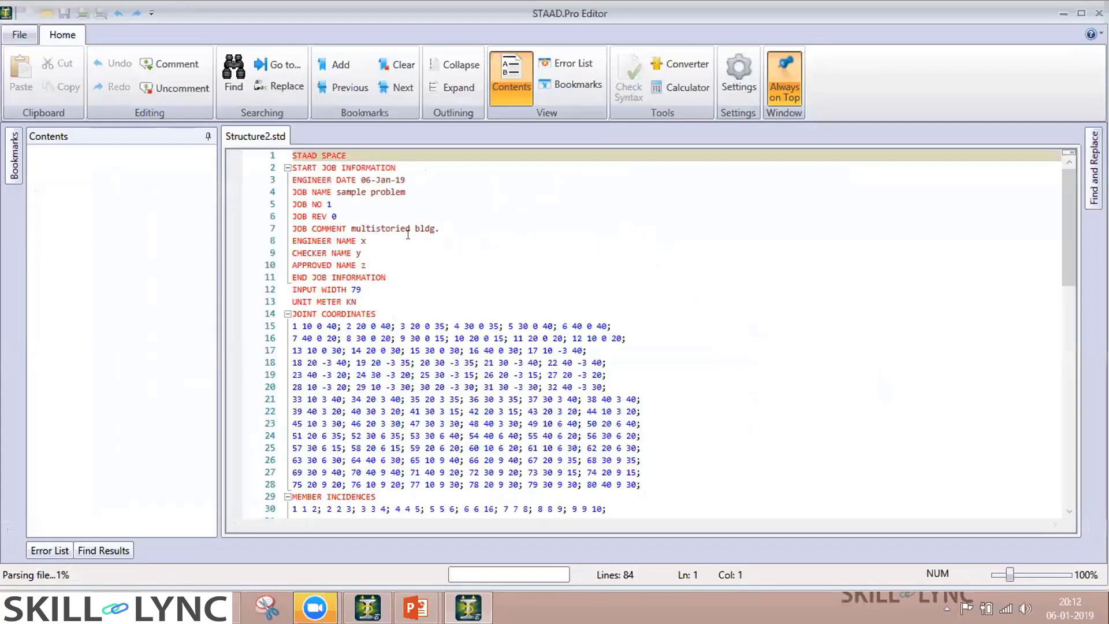
scroll(290, 185, down, 1)
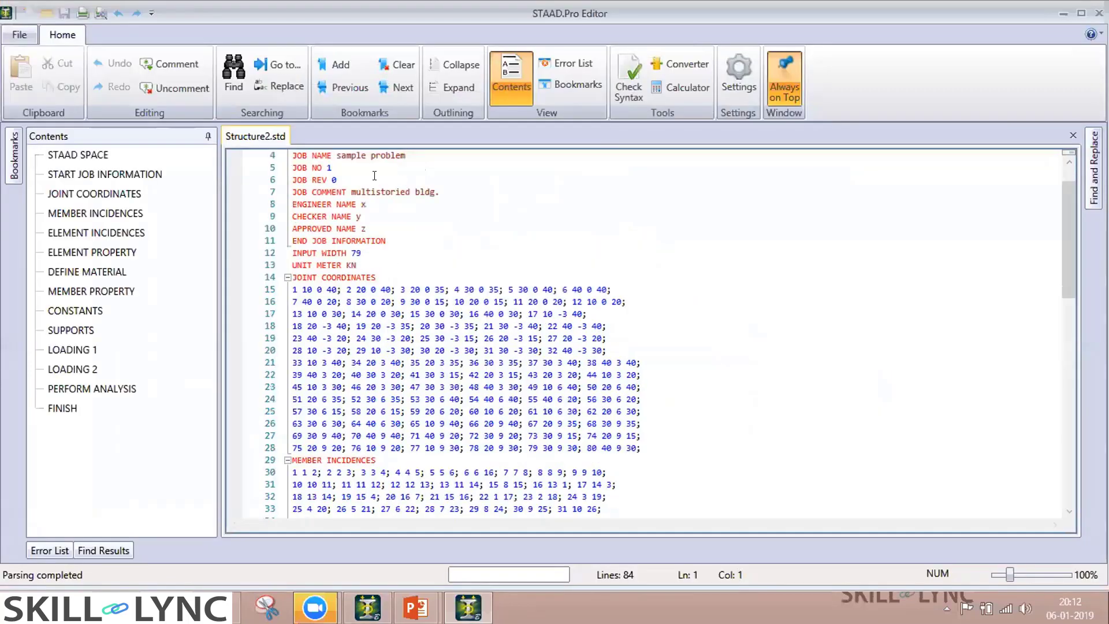
scroll(374, 175, down, 3)
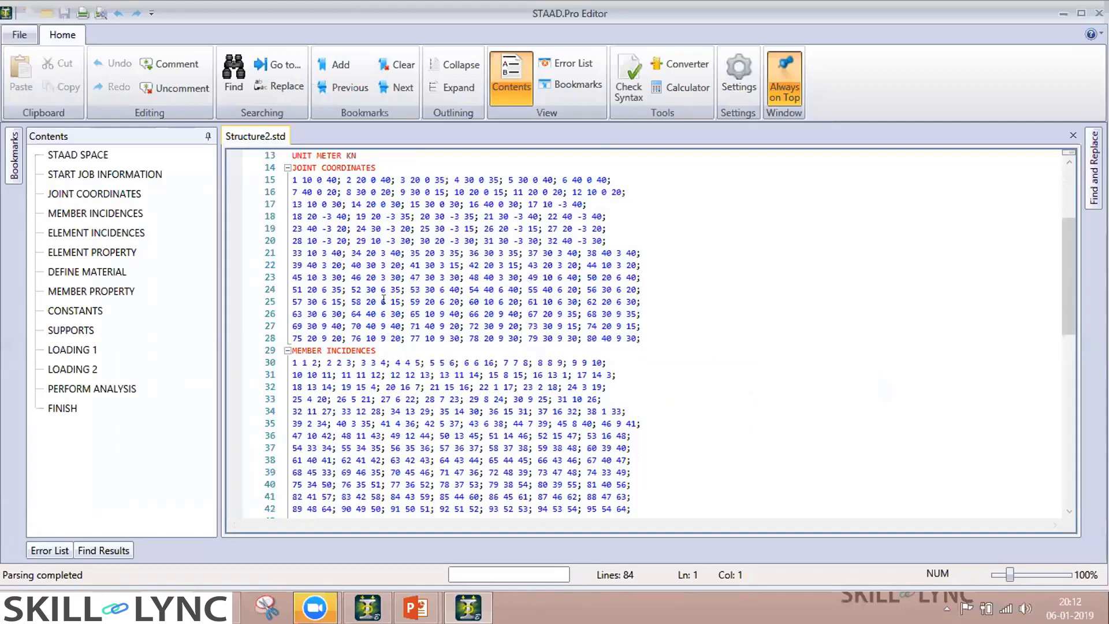
scroll(384, 299, down, 1)
scroll(352, 258, down, 13)
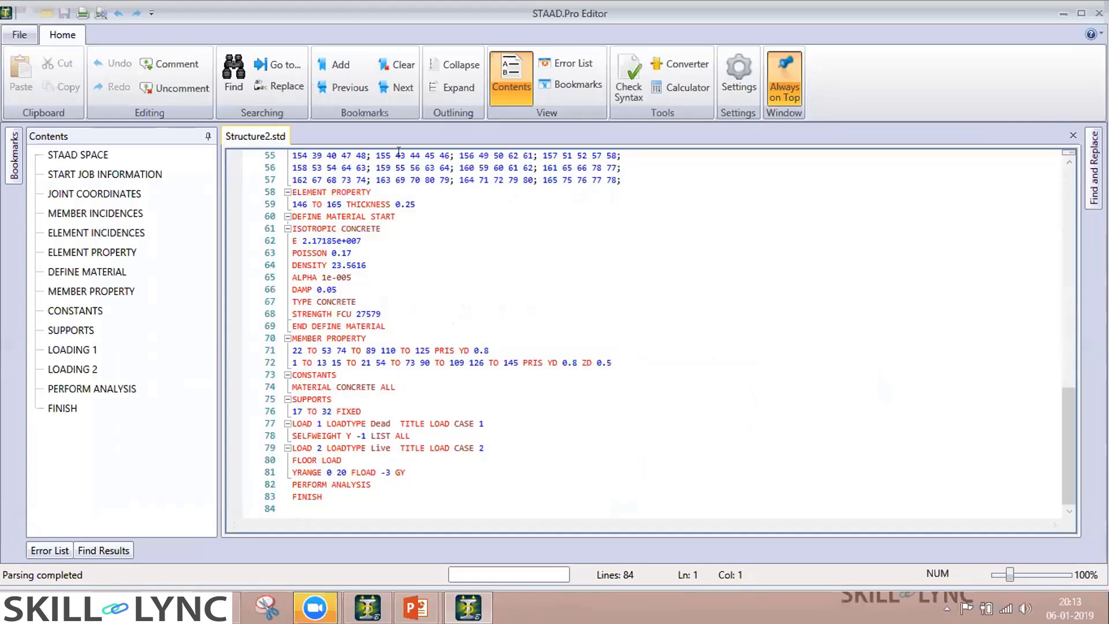
scroll(370, 152, up, 5)
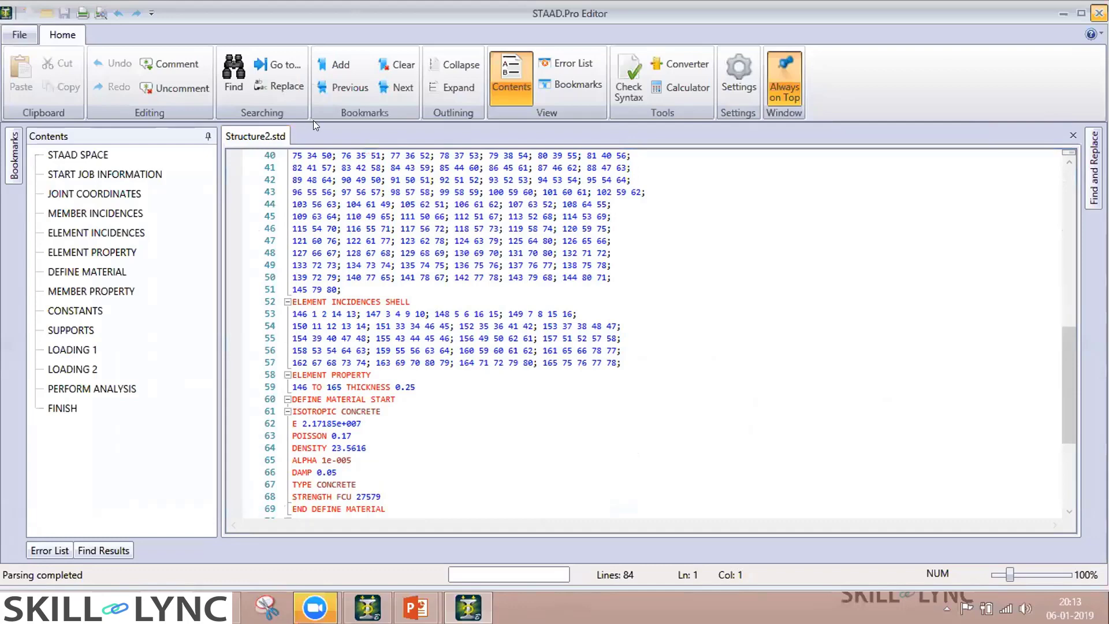
key(alt+F4)
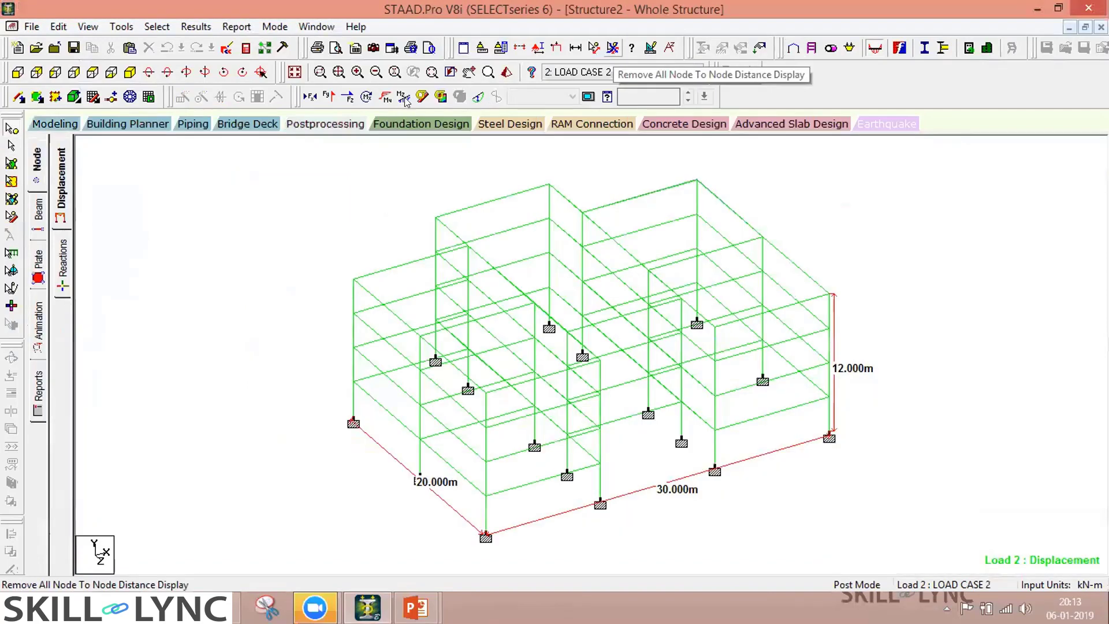
Display the bending Z moment diagram for load case 2 on the whole structure
click(404, 97)
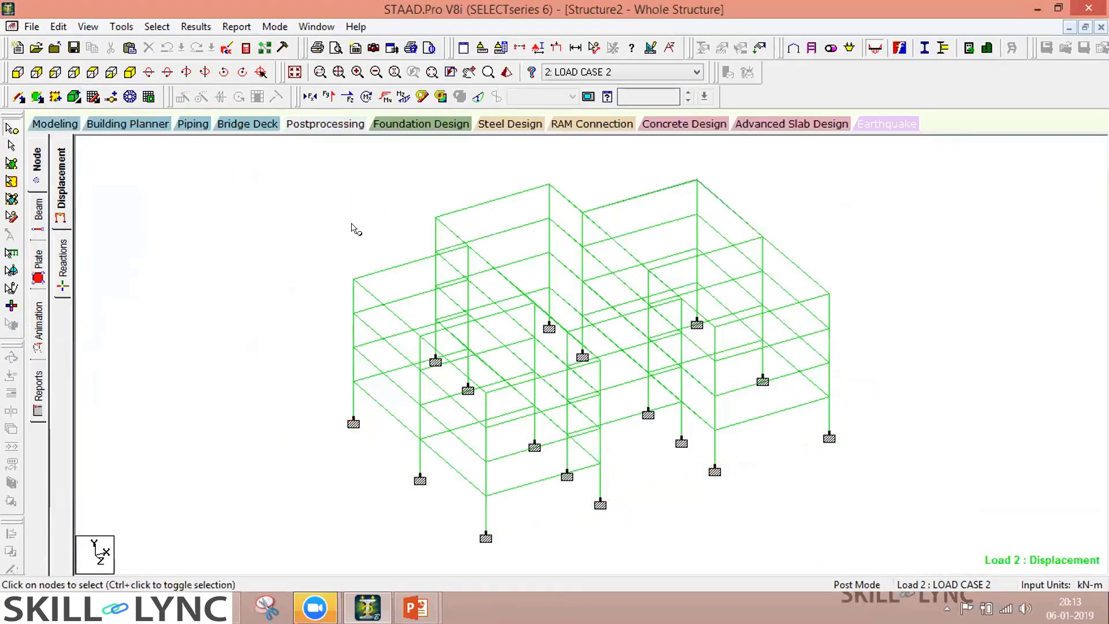
key(shift+m)
middle_drag(356, 227, 311, 296)
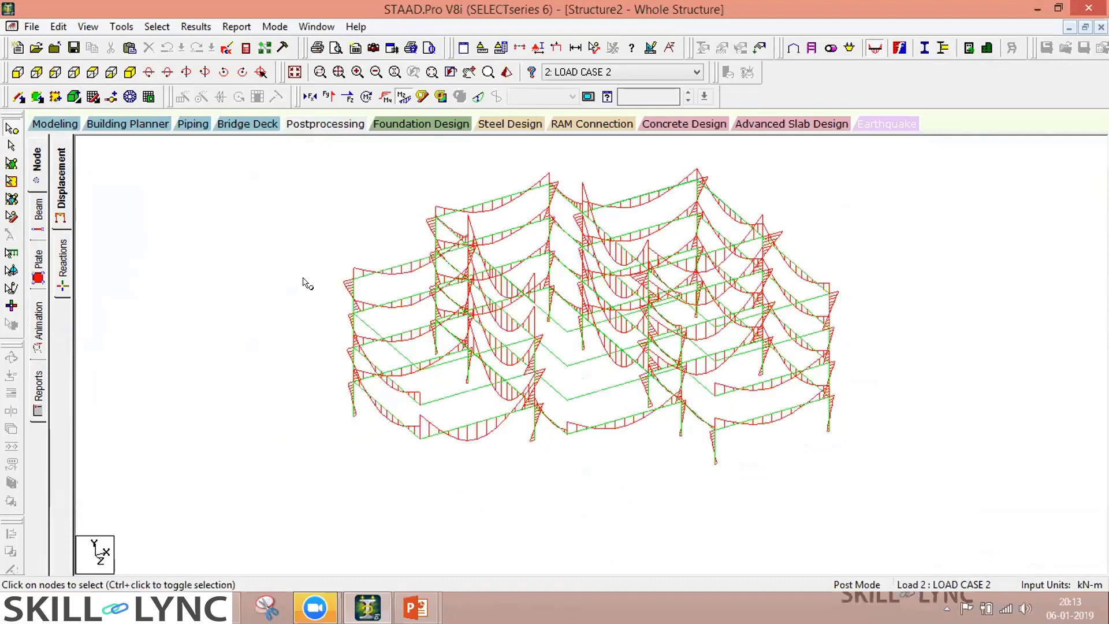
scroll(373, 261, up, 2)
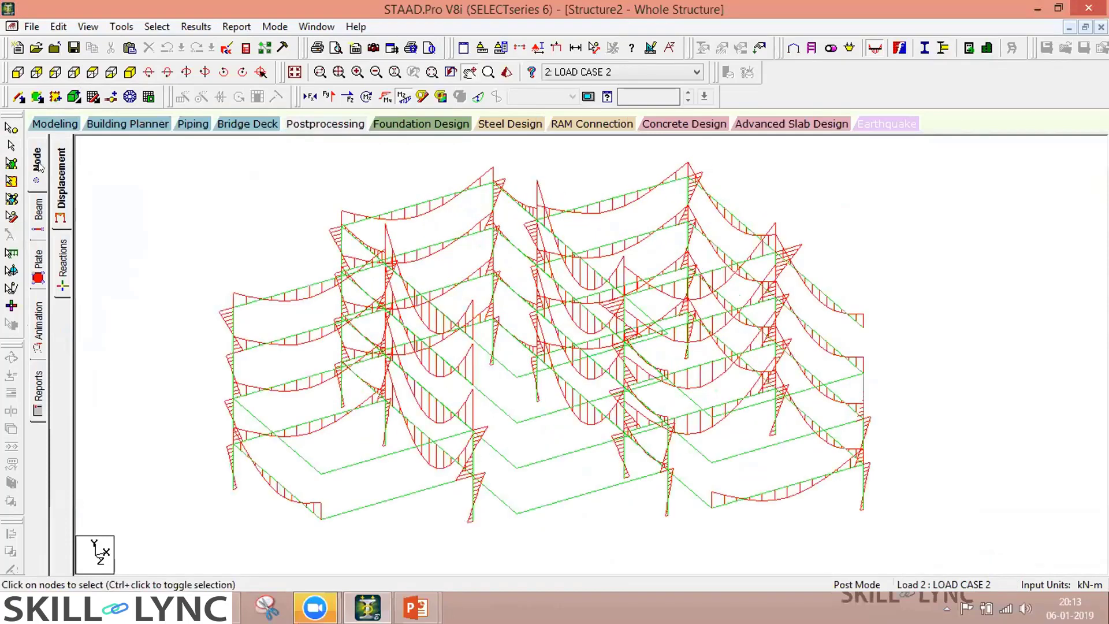
Select the rear top-floor beam and open it in a new view window
click(13, 144)
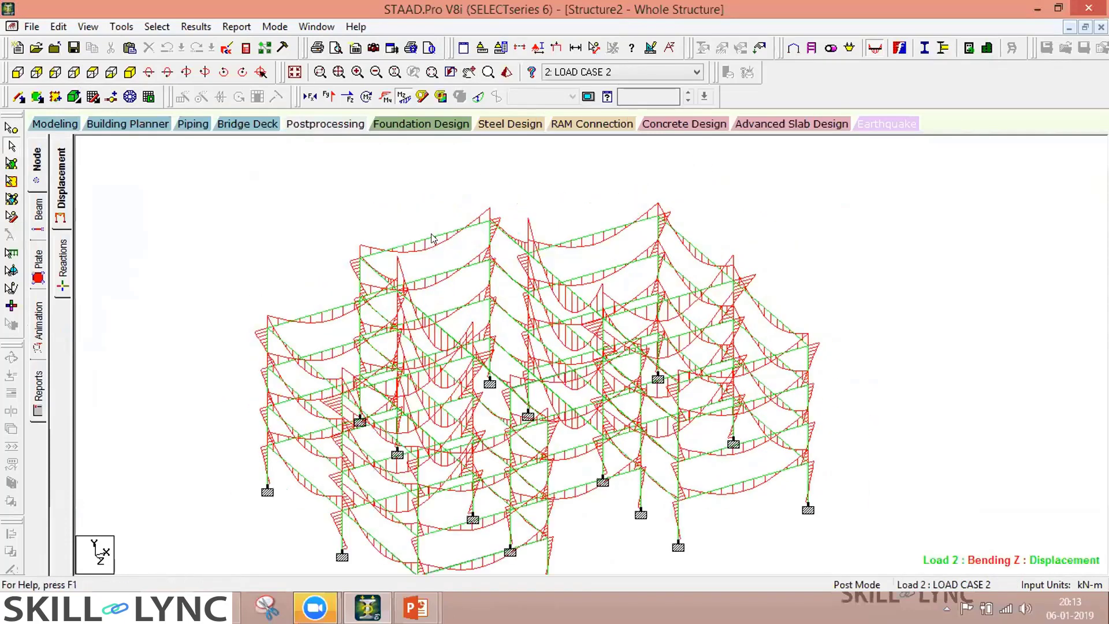
click(433, 238)
right_click(432, 239)
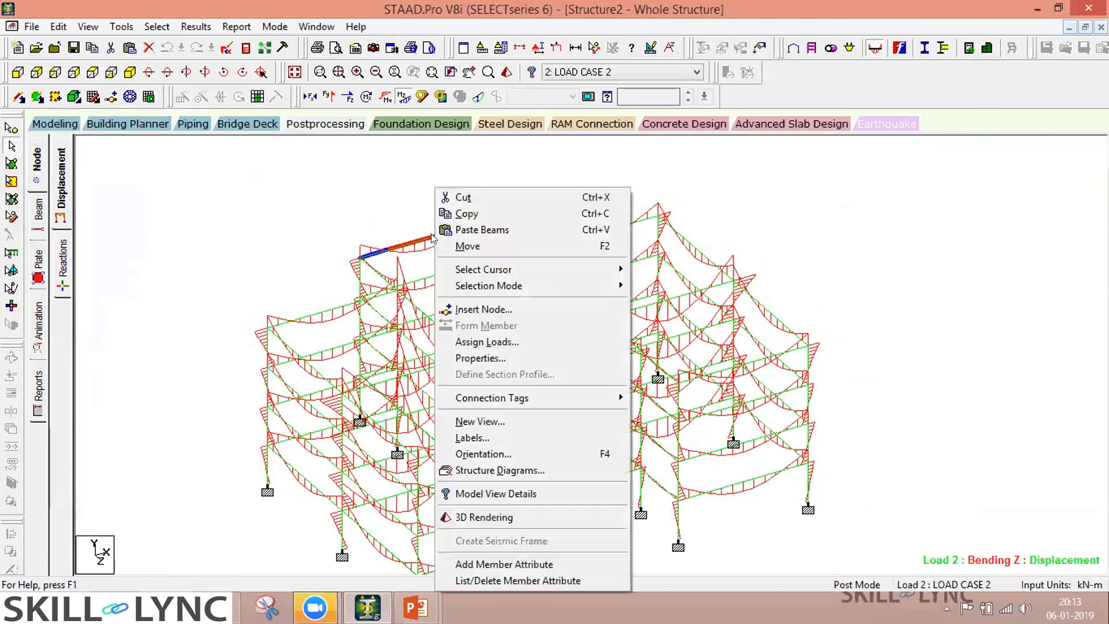
click(489, 427)
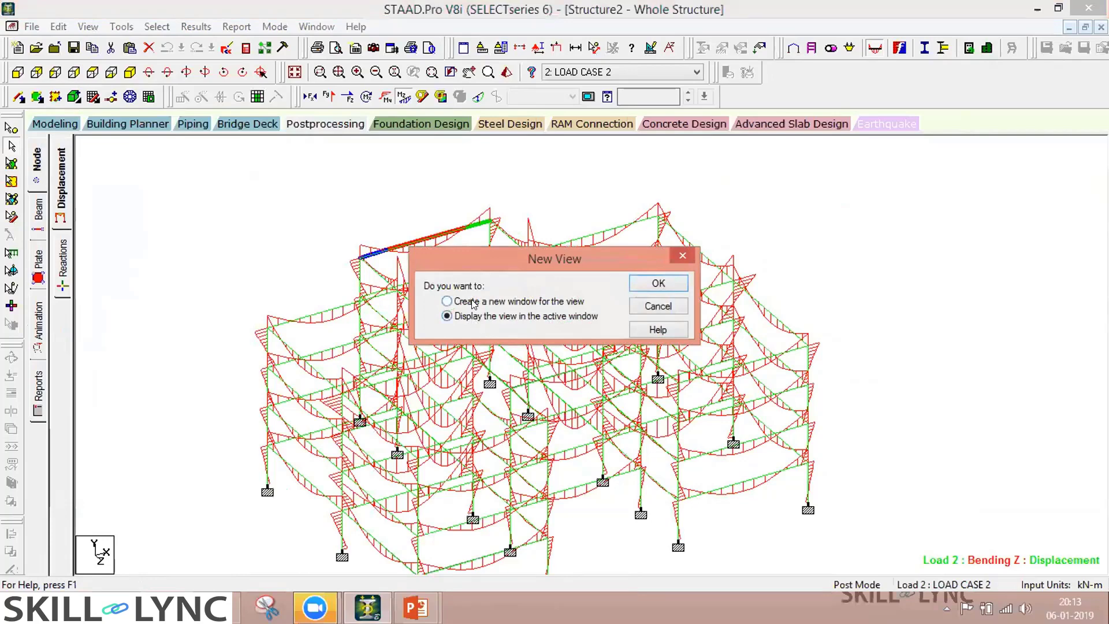
click(514, 302)
click(659, 285)
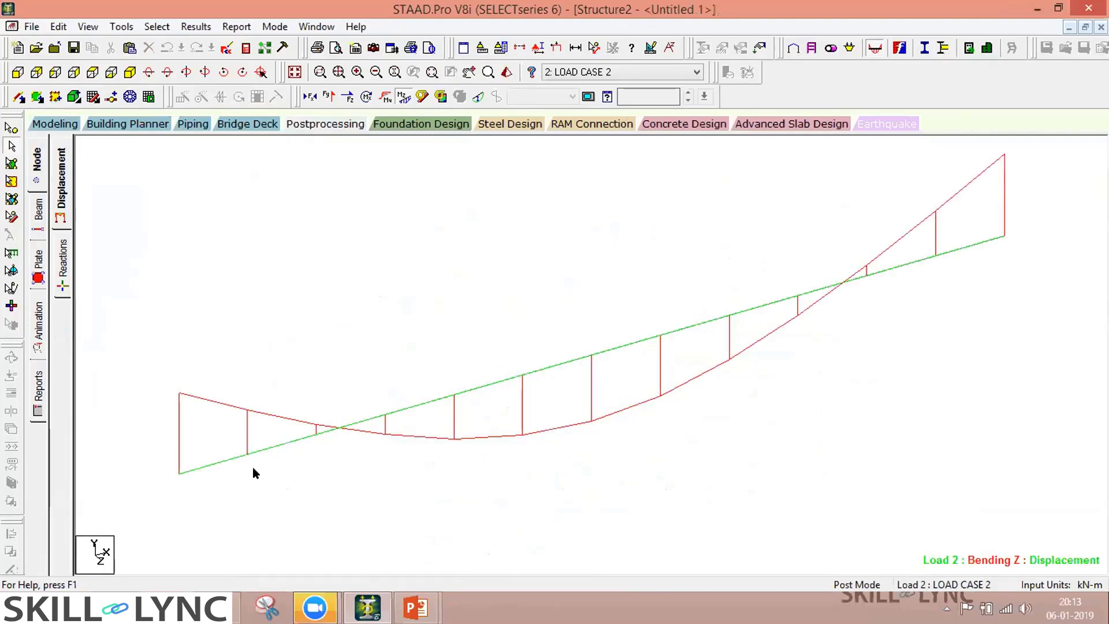
Annotate the beam results with end and maximum values for bending and shear, plus axial end values
click(196, 27)
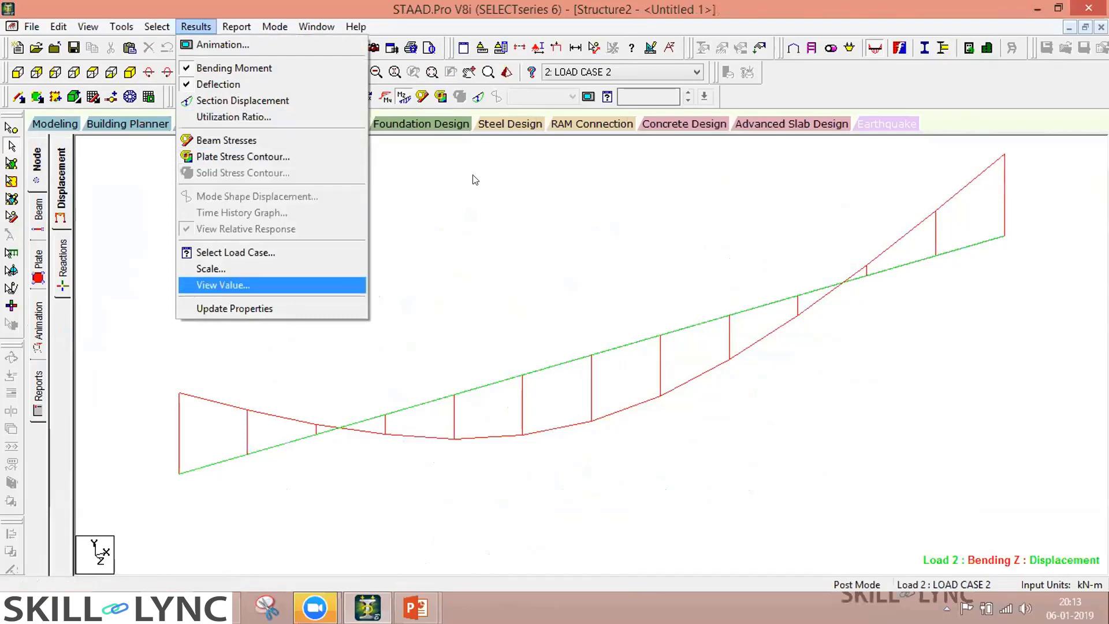
key(Return)
click(494, 177)
click(508, 215)
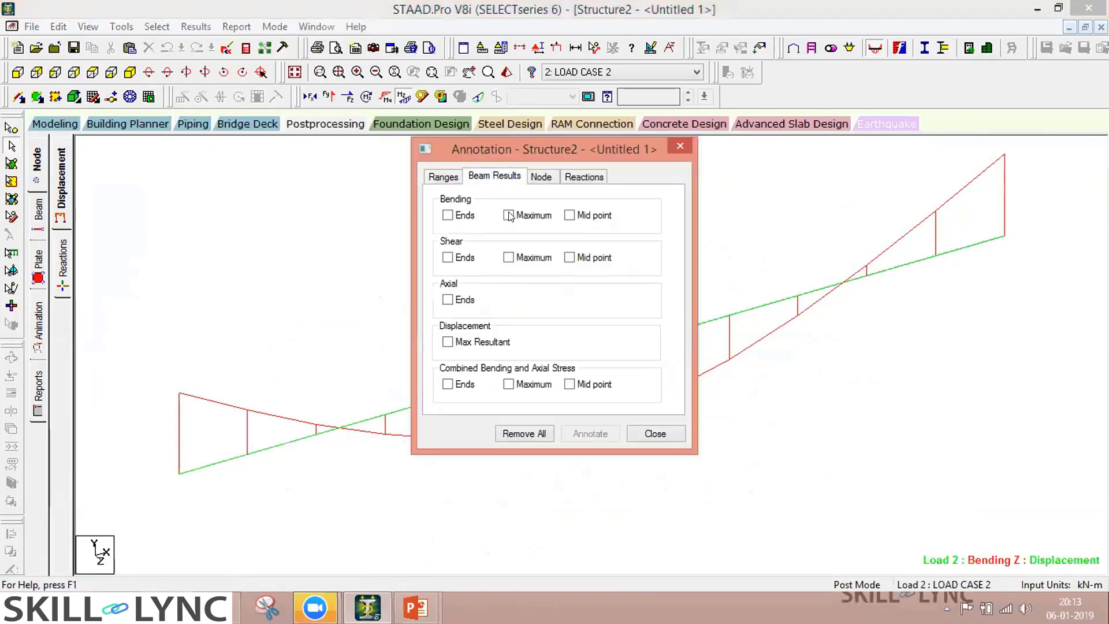
click(447, 215)
click(447, 257)
click(448, 299)
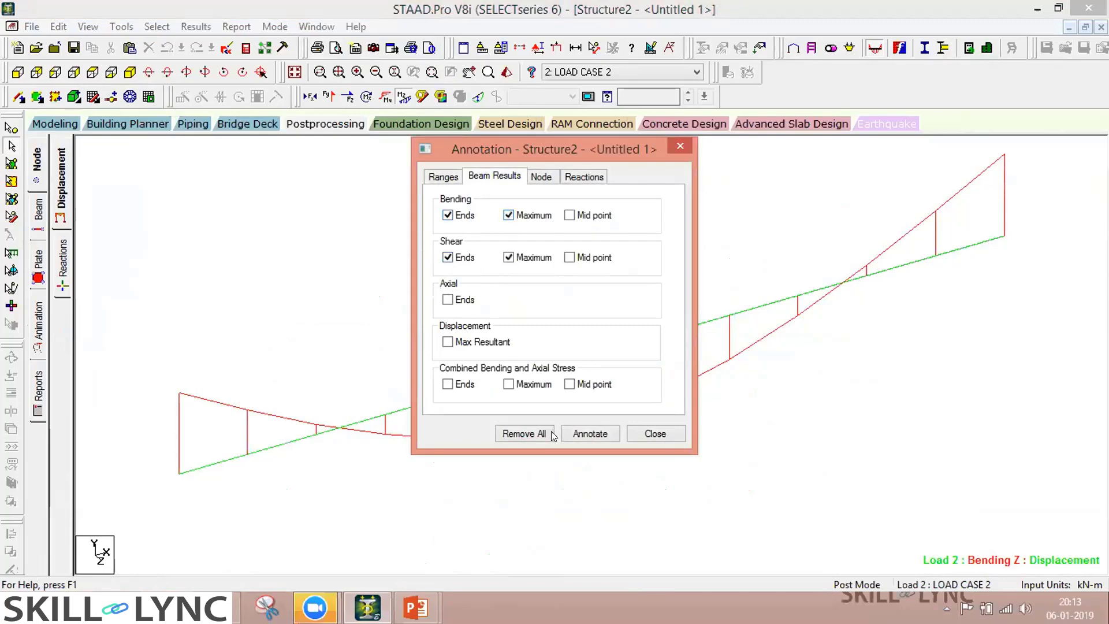
click(591, 434)
key(Return)
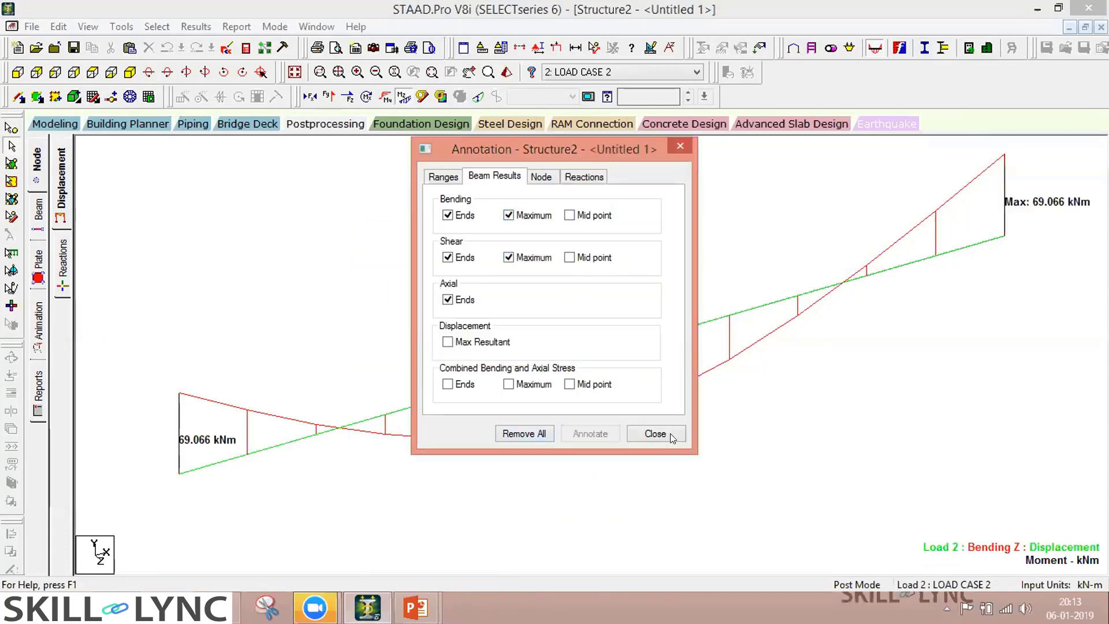
click(669, 433)
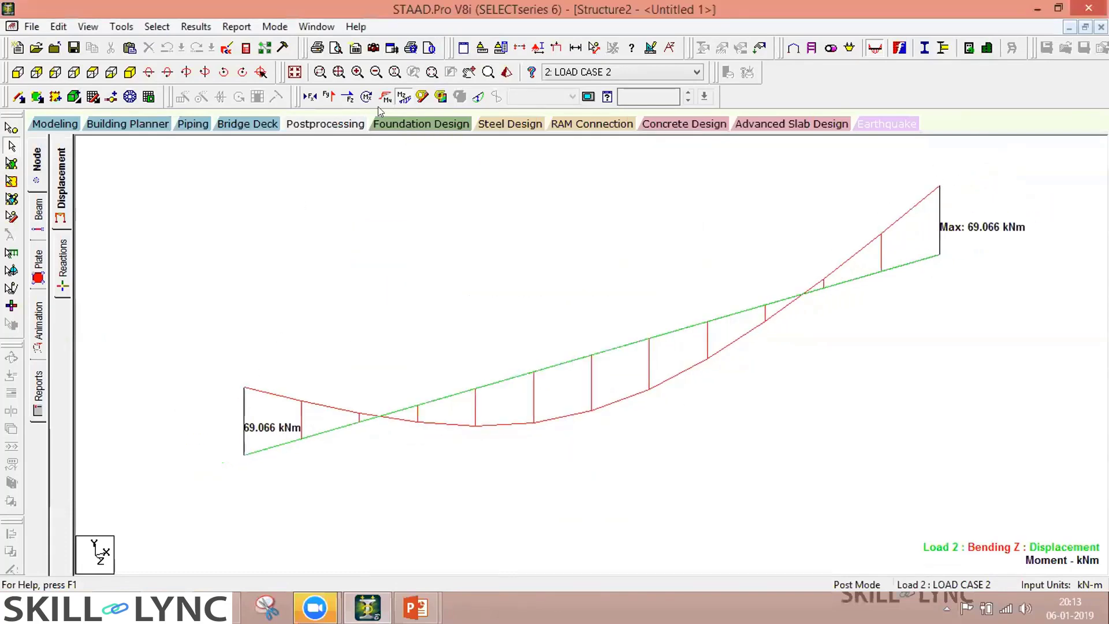
Replace the bending Z diagram with the shear Y diagram on the isolated beam
click(311, 98)
click(310, 98)
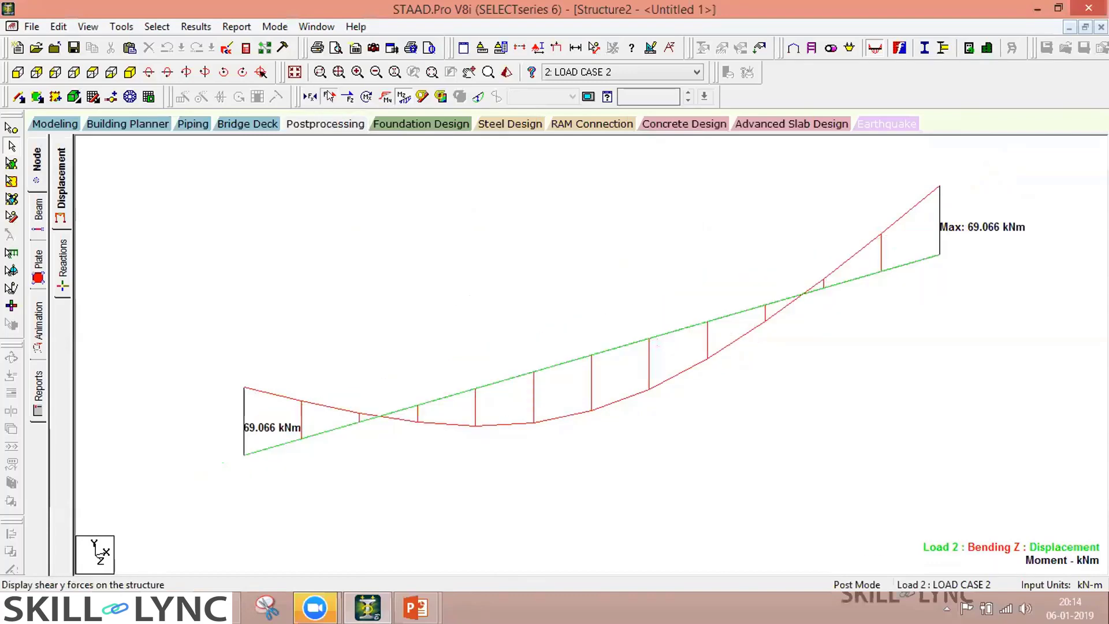
click(329, 97)
click(406, 92)
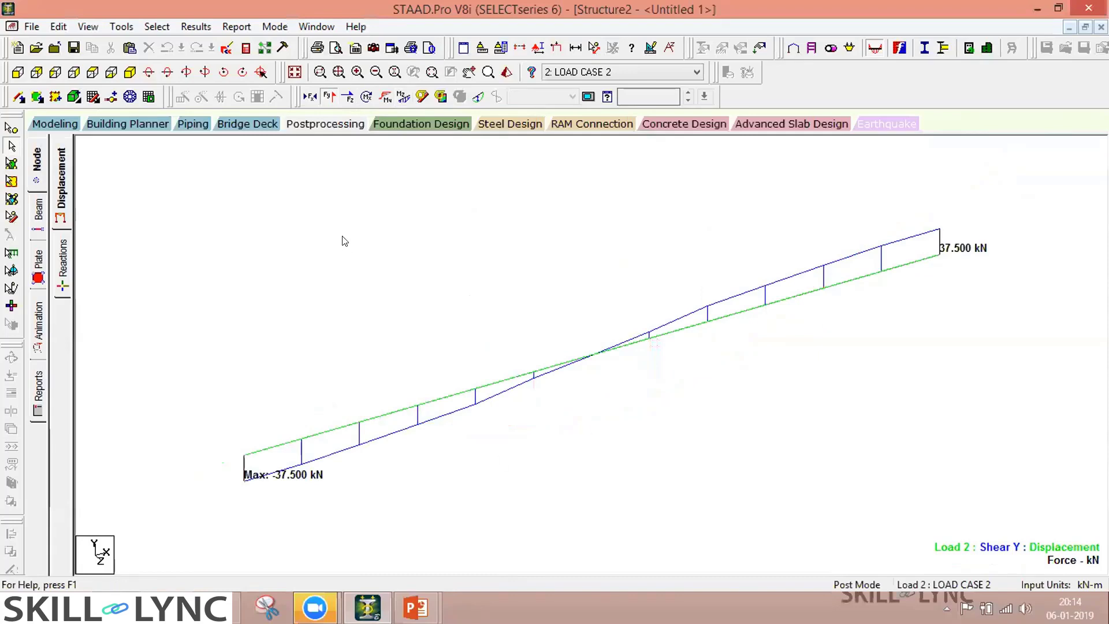
scroll(343, 236, down, 5)
scroll(201, 455, up, 5)
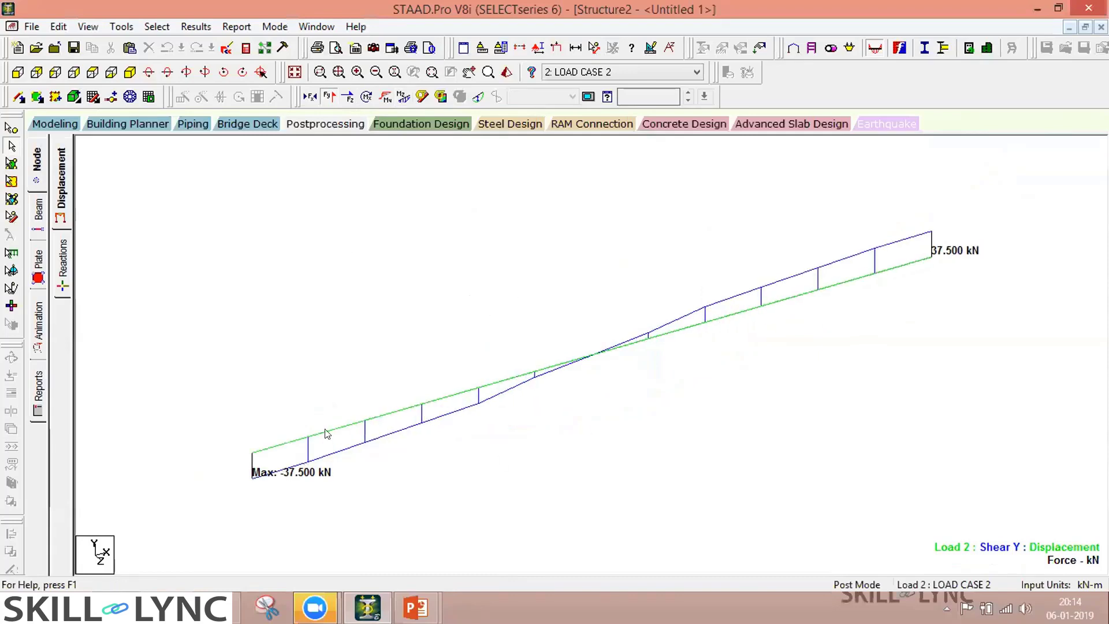
Close the single-beam view to return to the whole structure and clear the beam selection
click(327, 433)
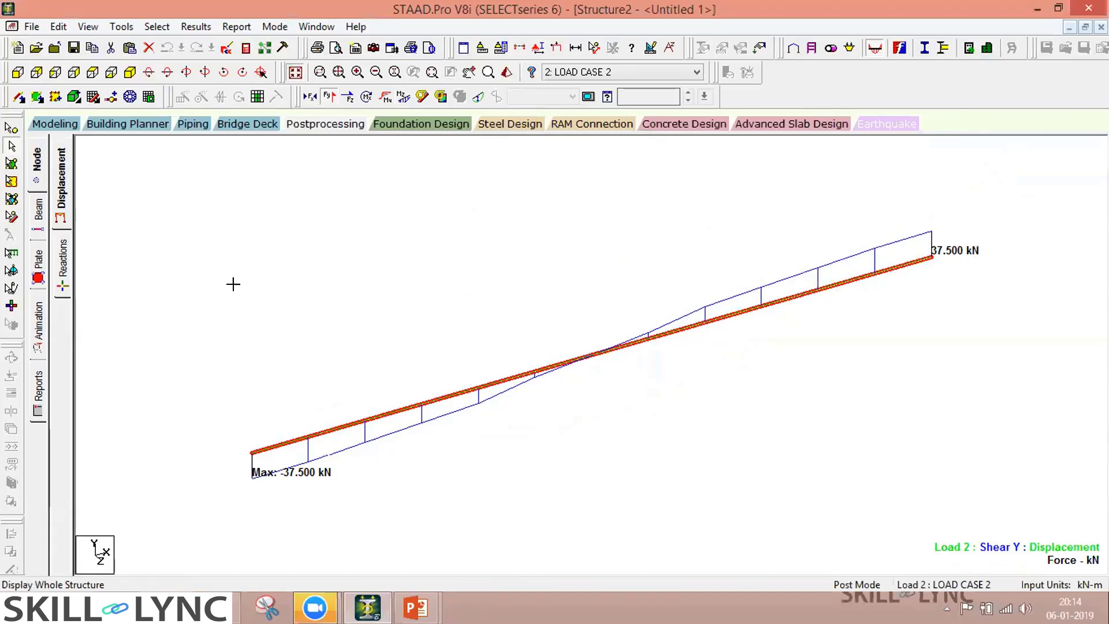
key(ctrl+F4)
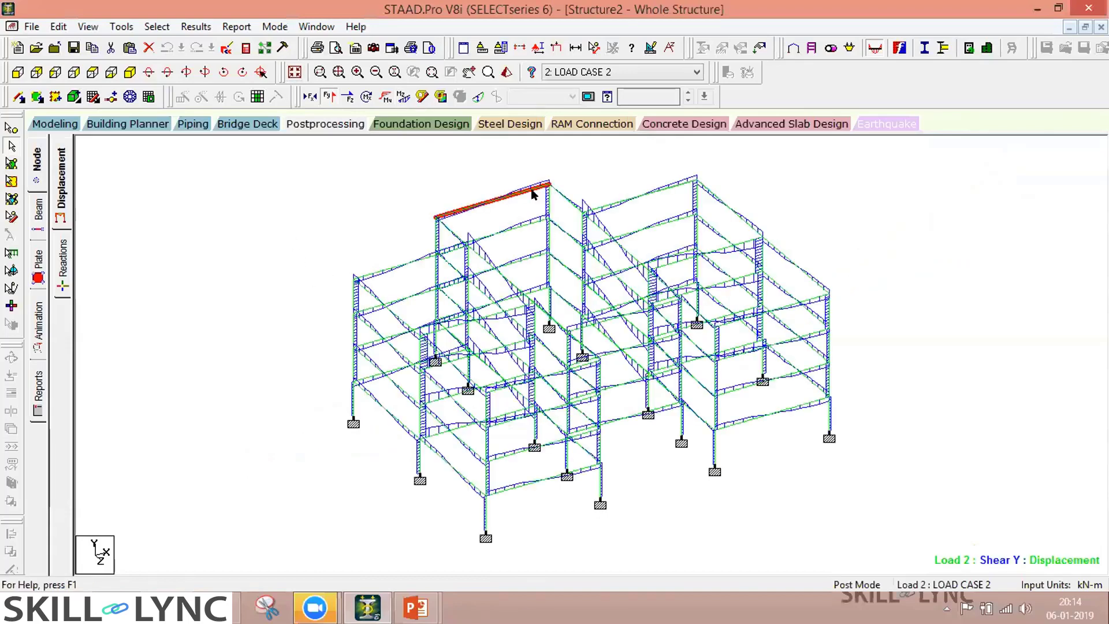
click(508, 163)
scroll(509, 163, down, 1)
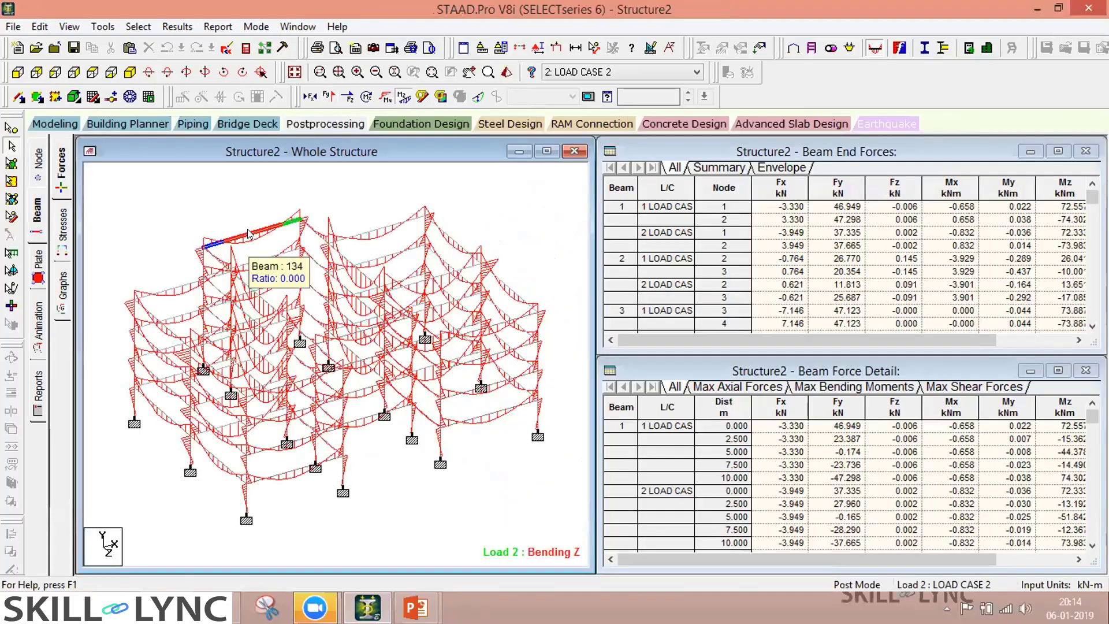
Examine beam 134's end force envelope and its maximum bending moments, axial forces and shear forces in the beam result tables
click(250, 234)
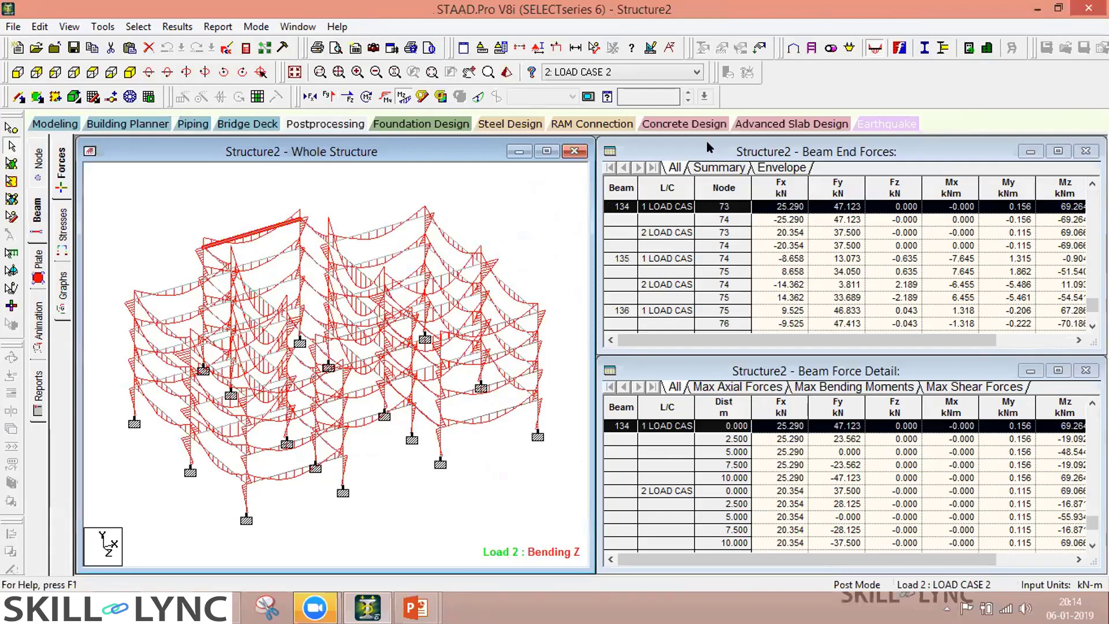
click(781, 167)
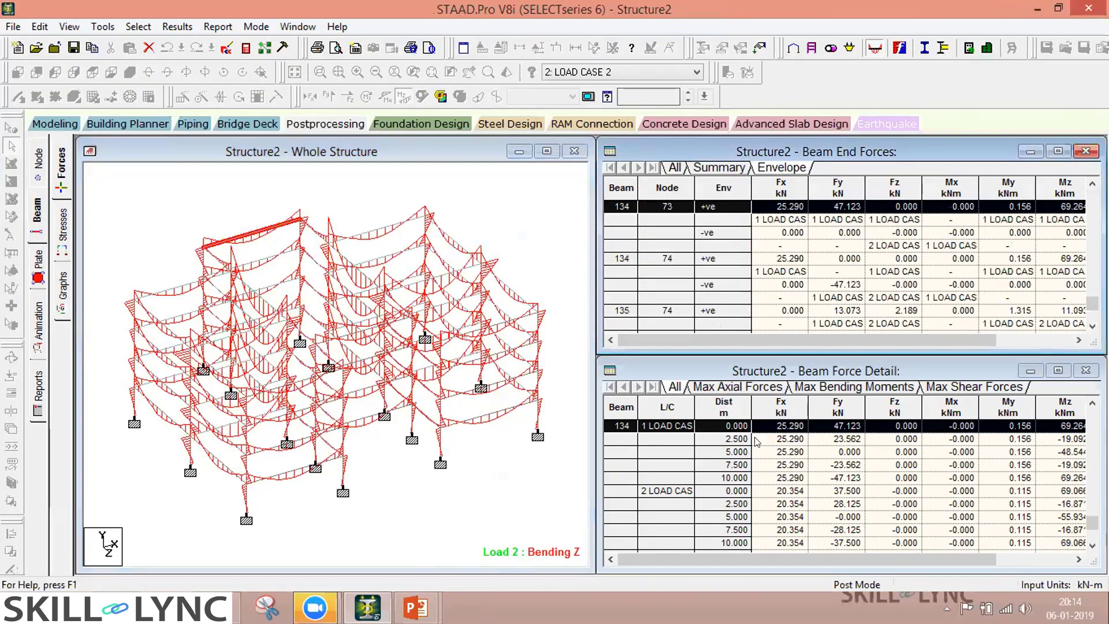
click(844, 386)
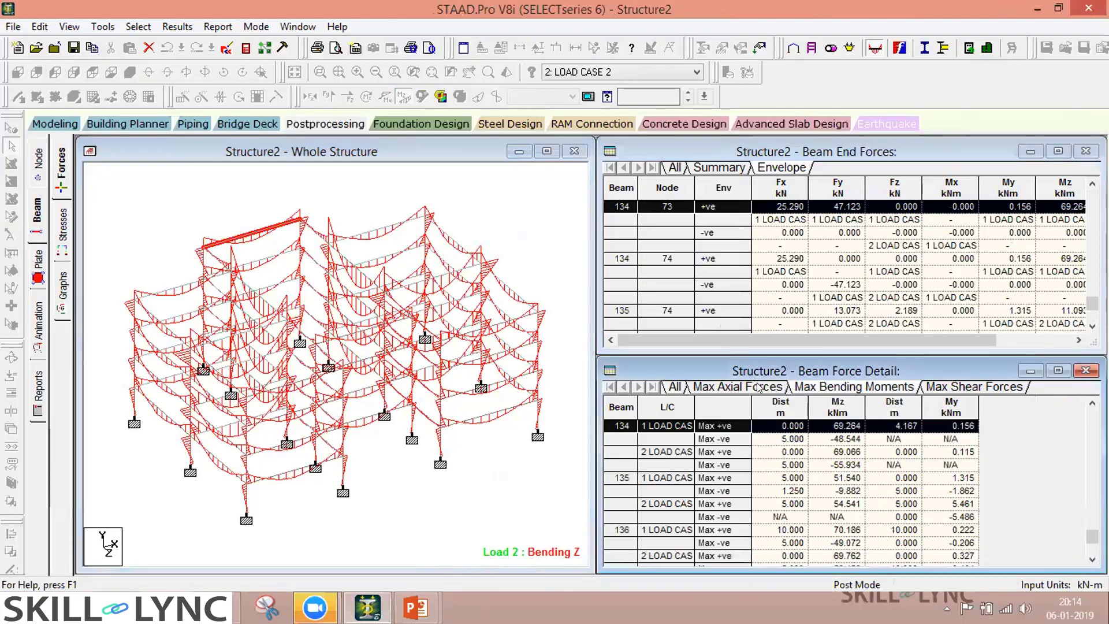
click(758, 385)
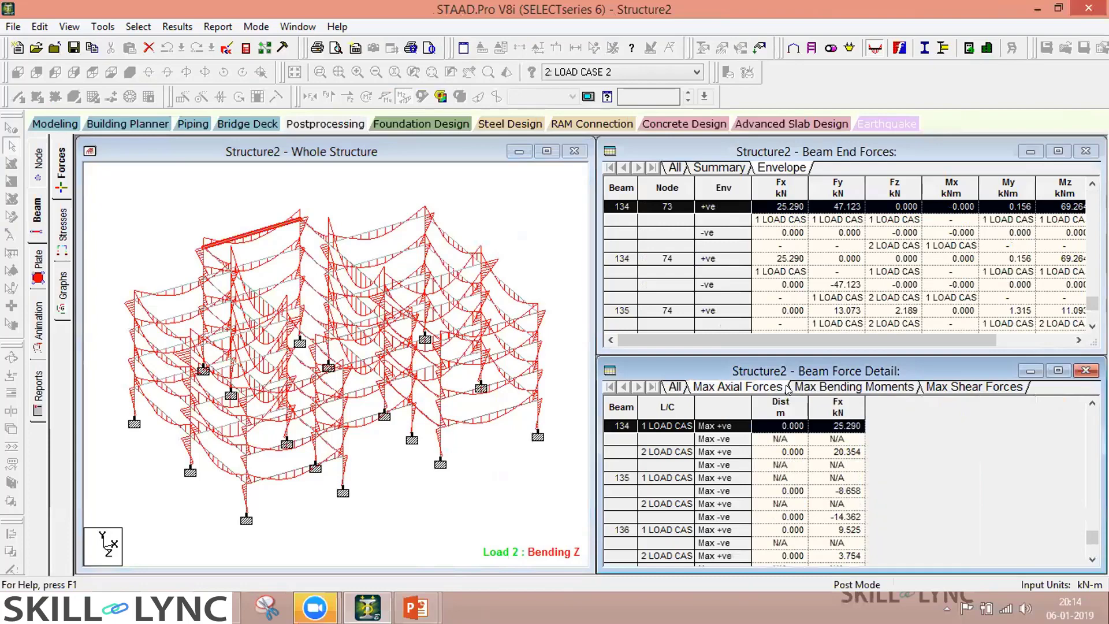
click(952, 385)
click(675, 386)
Return from the postprocessing results to the modeling mode of the whole structure and clear the beam selection
click(69, 153)
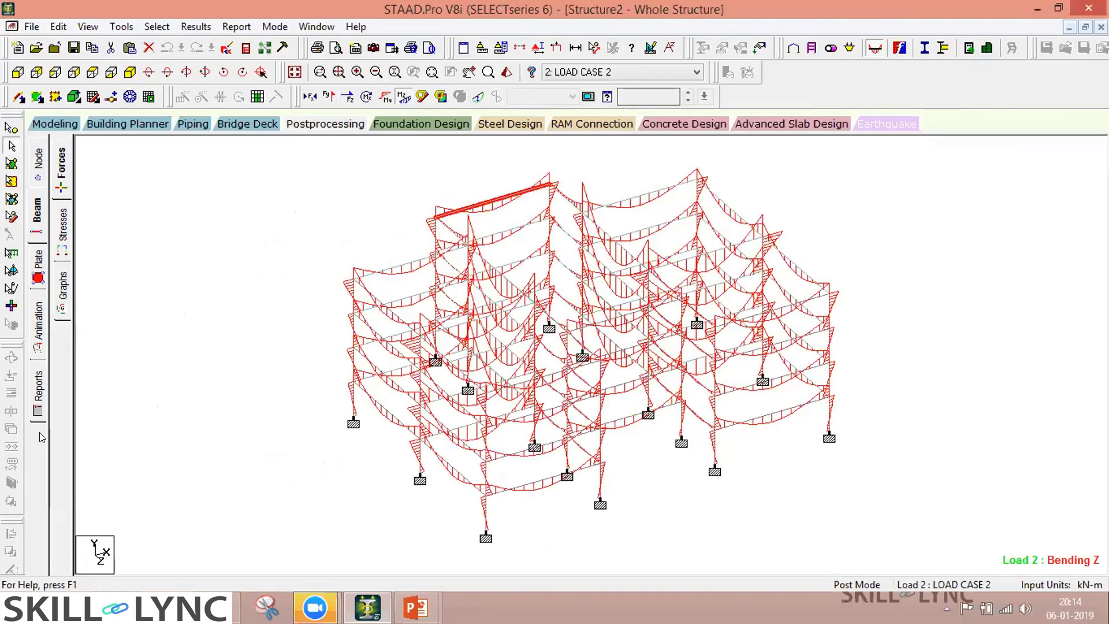
click(41, 437)
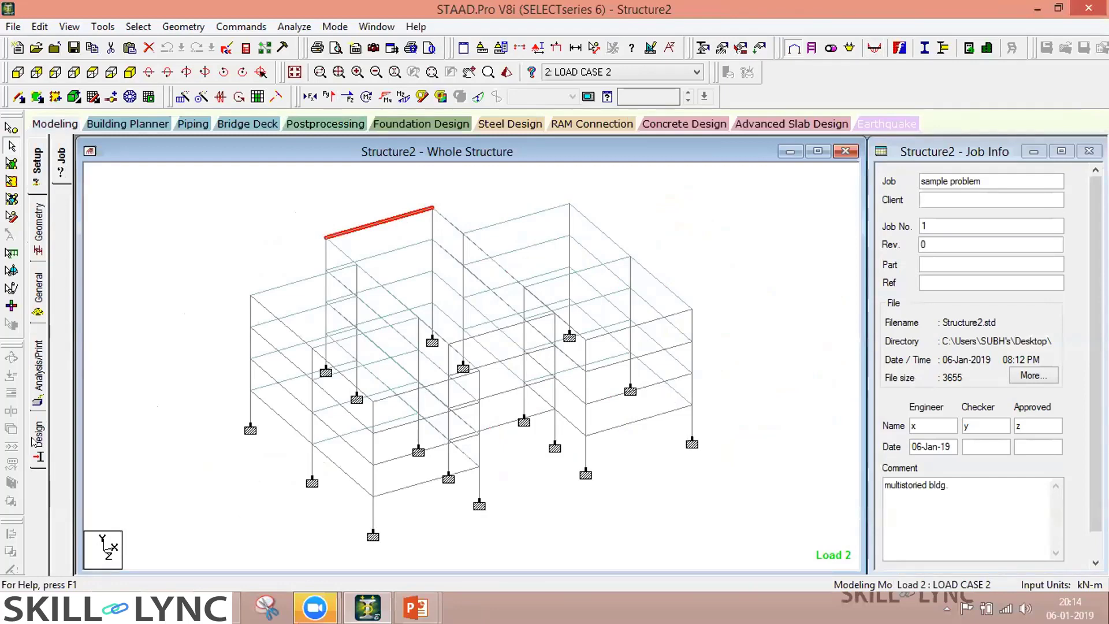
click(110, 312)
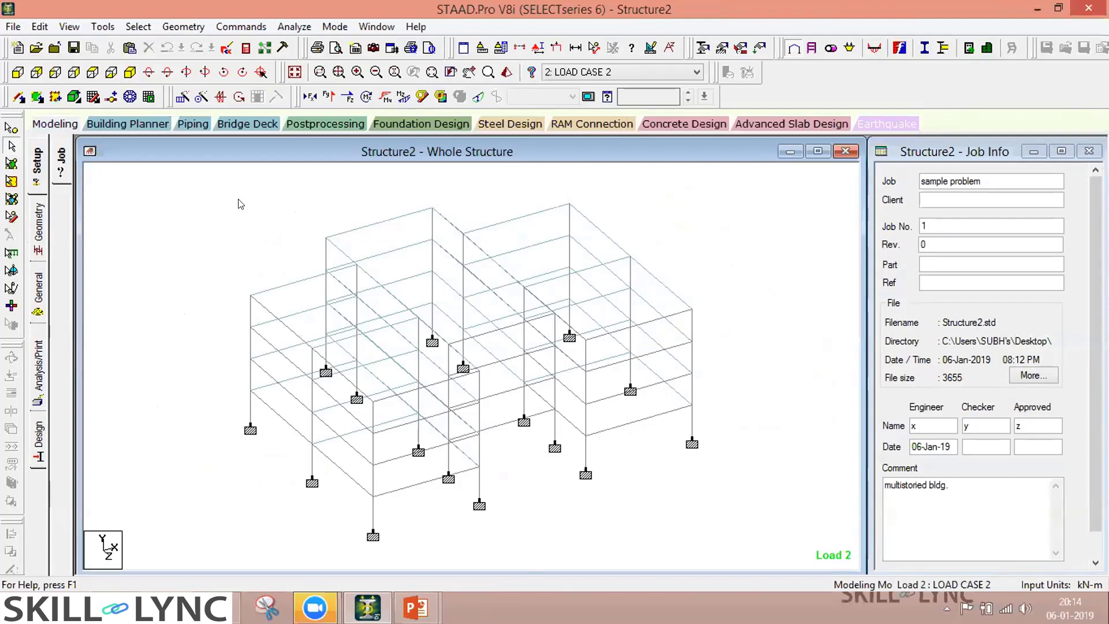
click(259, 74)
scroll(247, 54, down, 8)
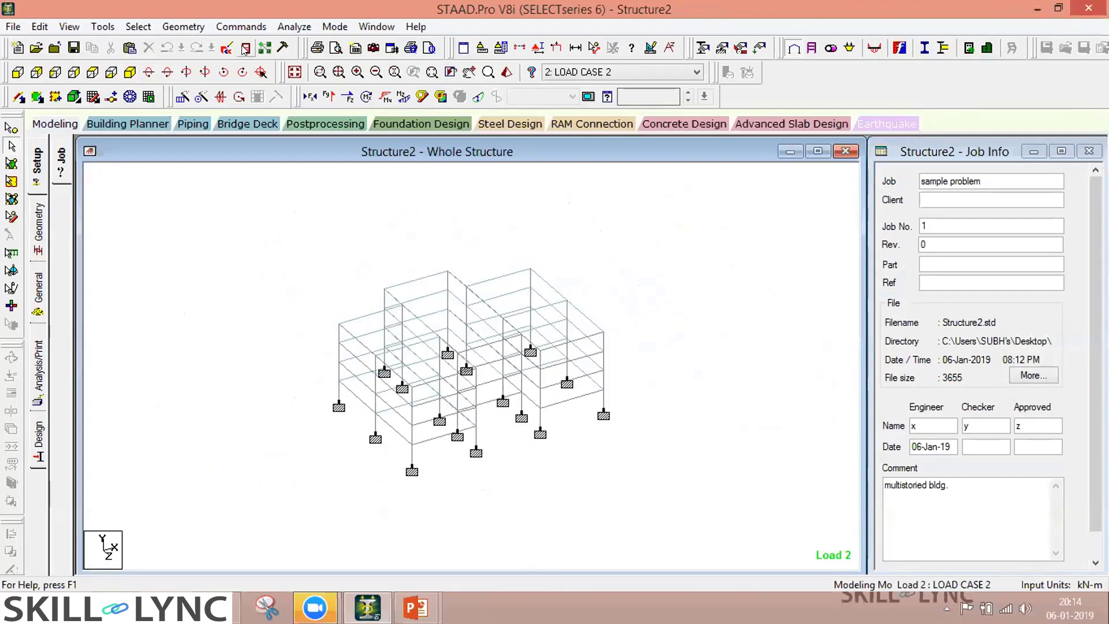
Examine the member properties, load commands, floor load note and problem statistics in the analysis output file, and close it
click(245, 48)
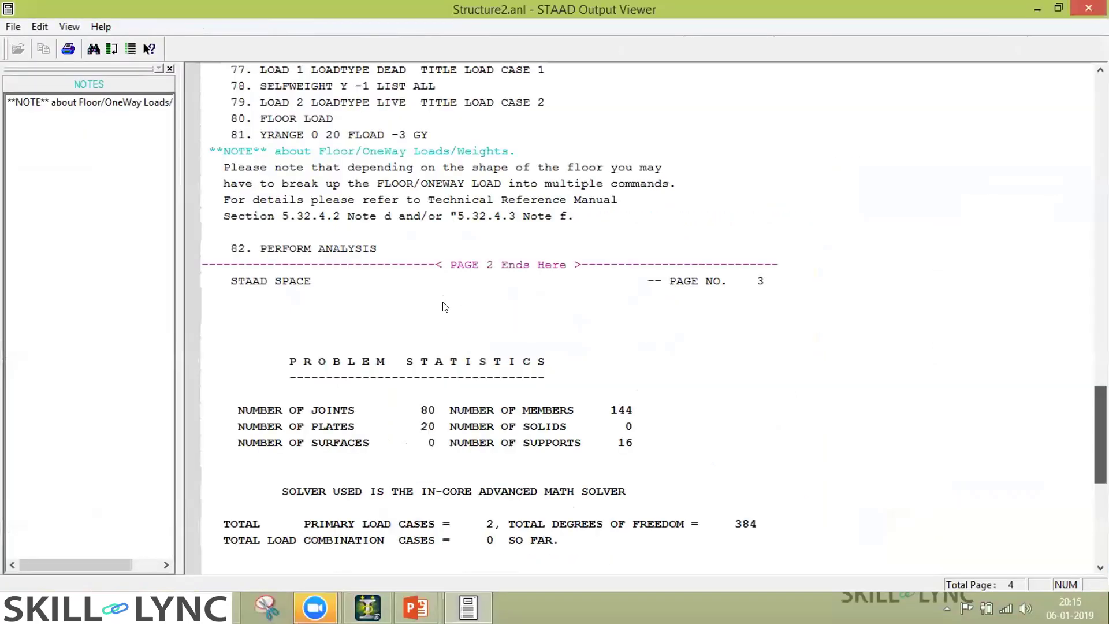
scroll(317, 306, up, 5)
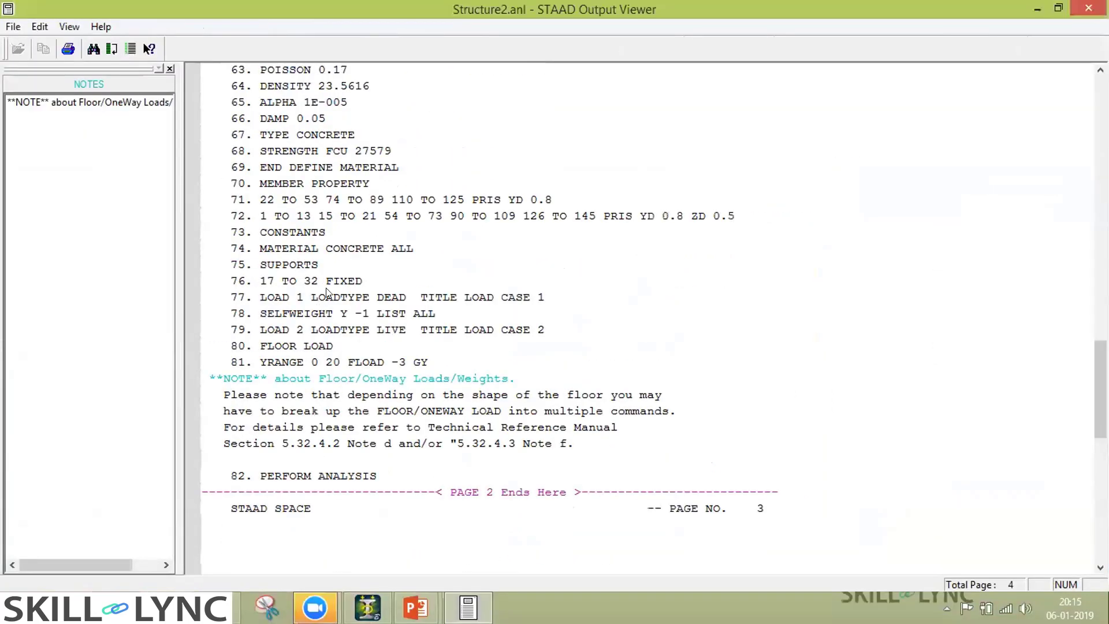
scroll(324, 289, down, 1)
scroll(319, 228, down, 5)
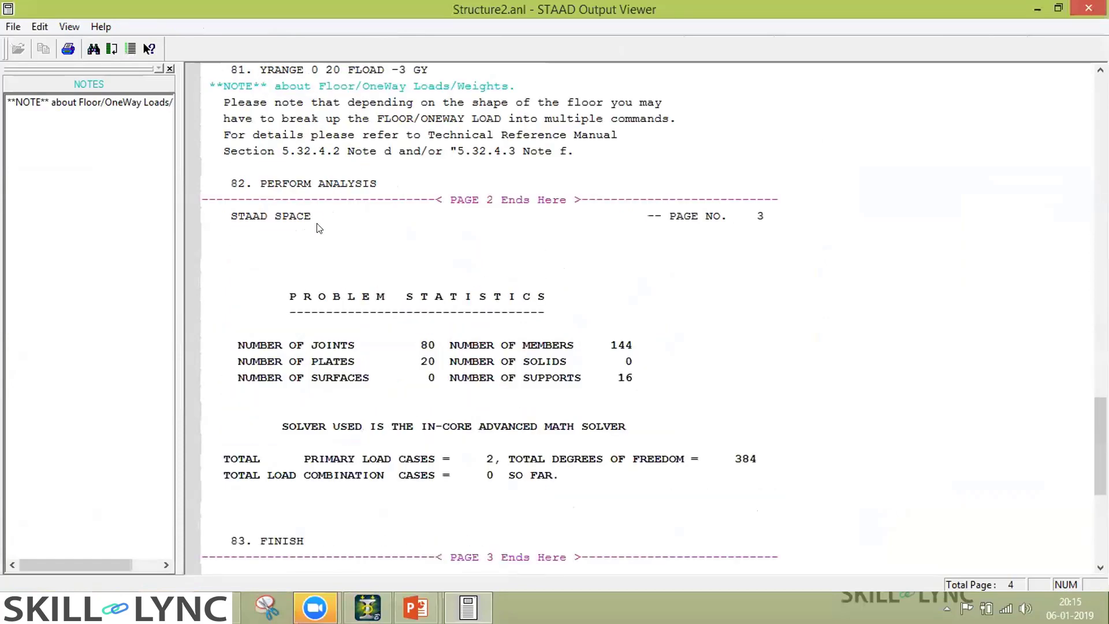
scroll(277, 324, down, 7)
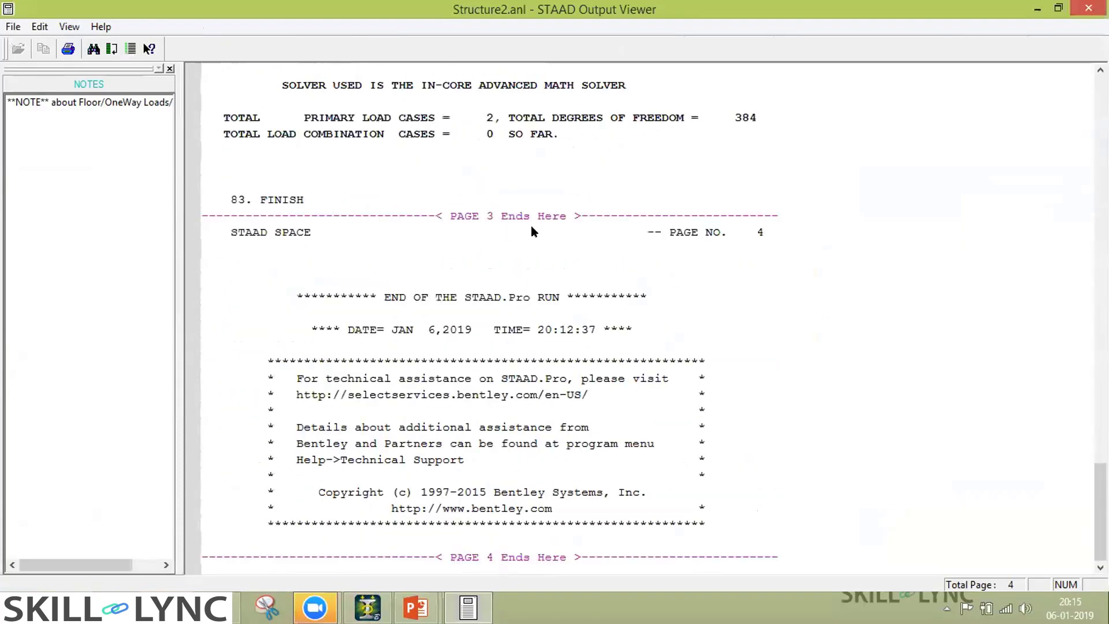
scroll(532, 225, up, 6)
scroll(491, 189, up, 4)
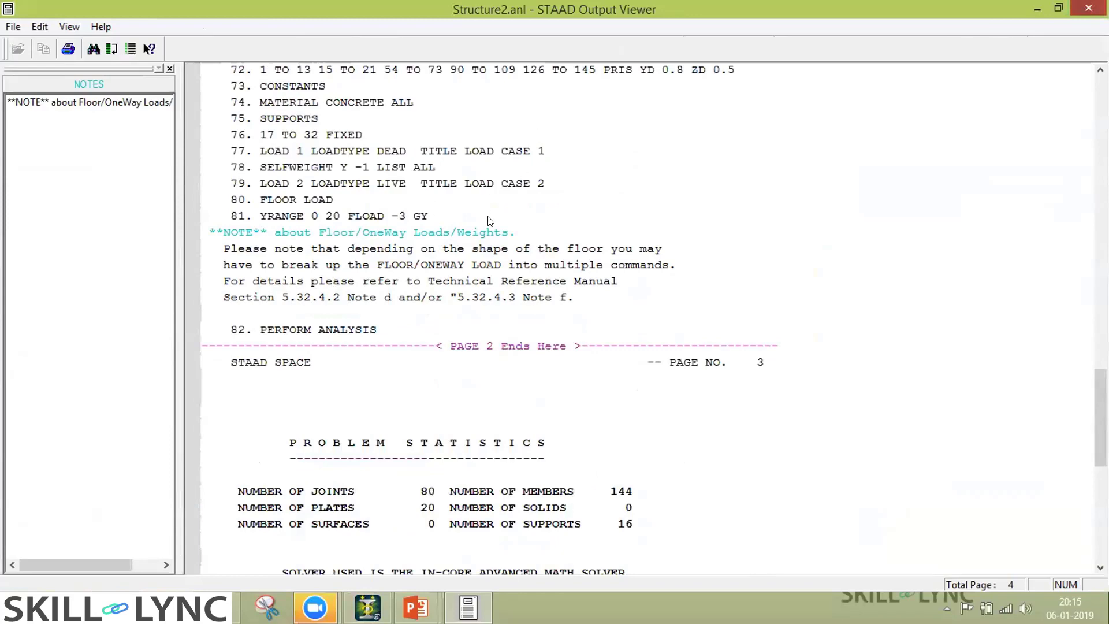
key(alt+F4)
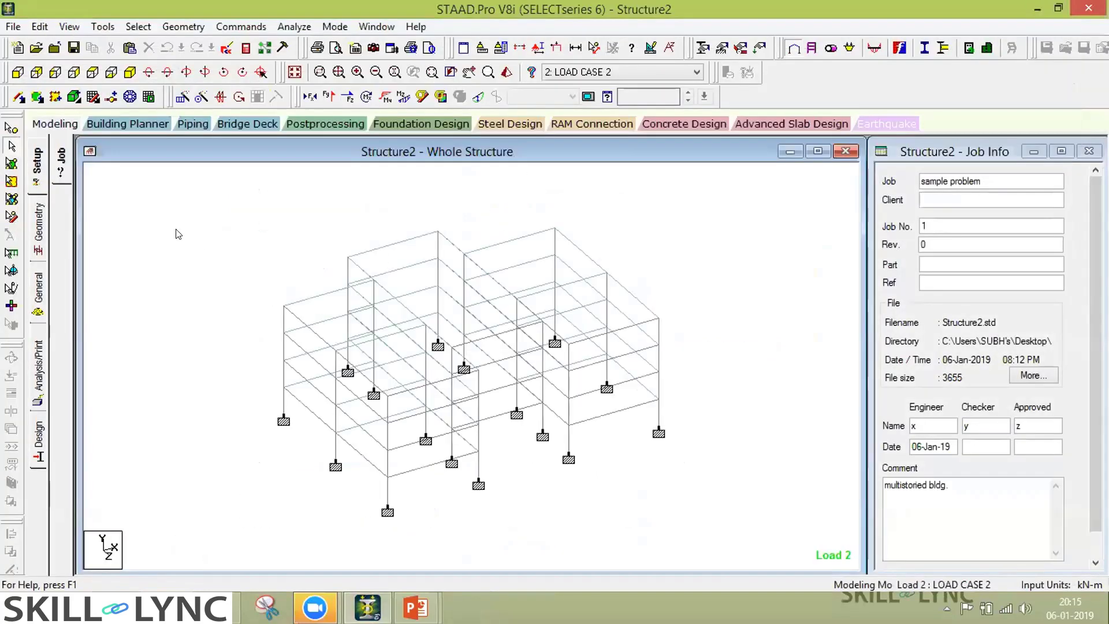
Display the section property assignments of the whole structure and open the Structure Wizard
click(33, 248)
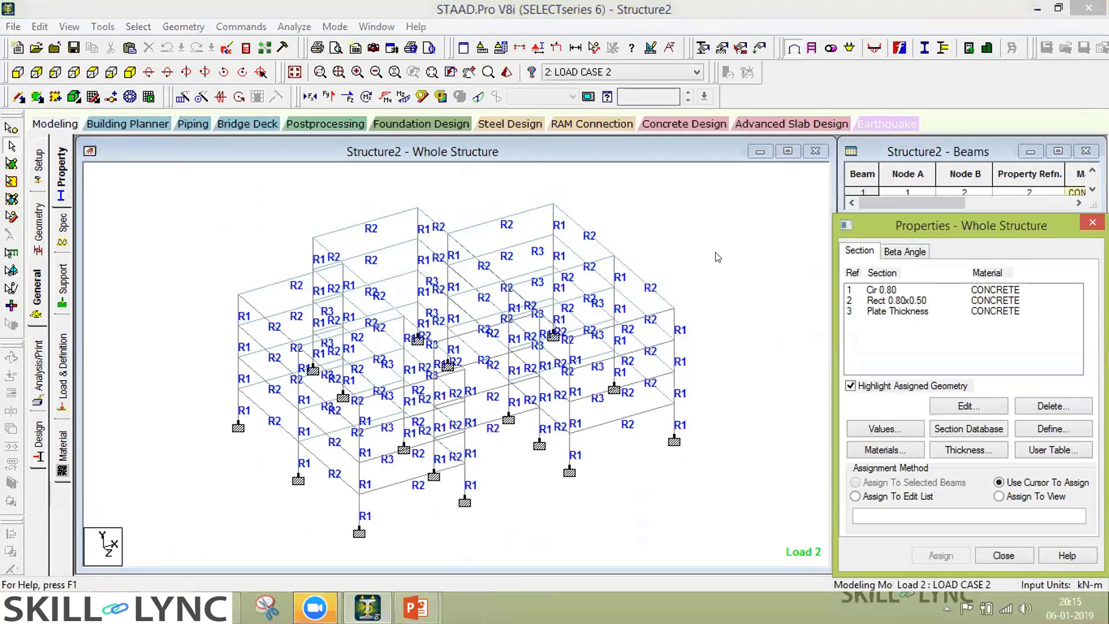
click(106, 26)
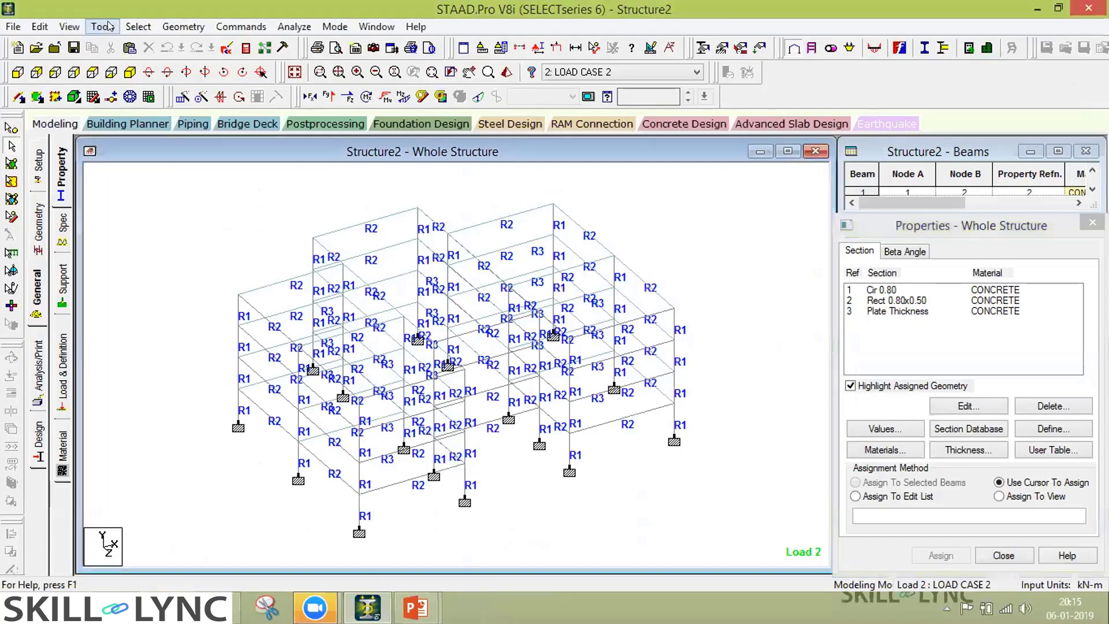
click(355, 52)
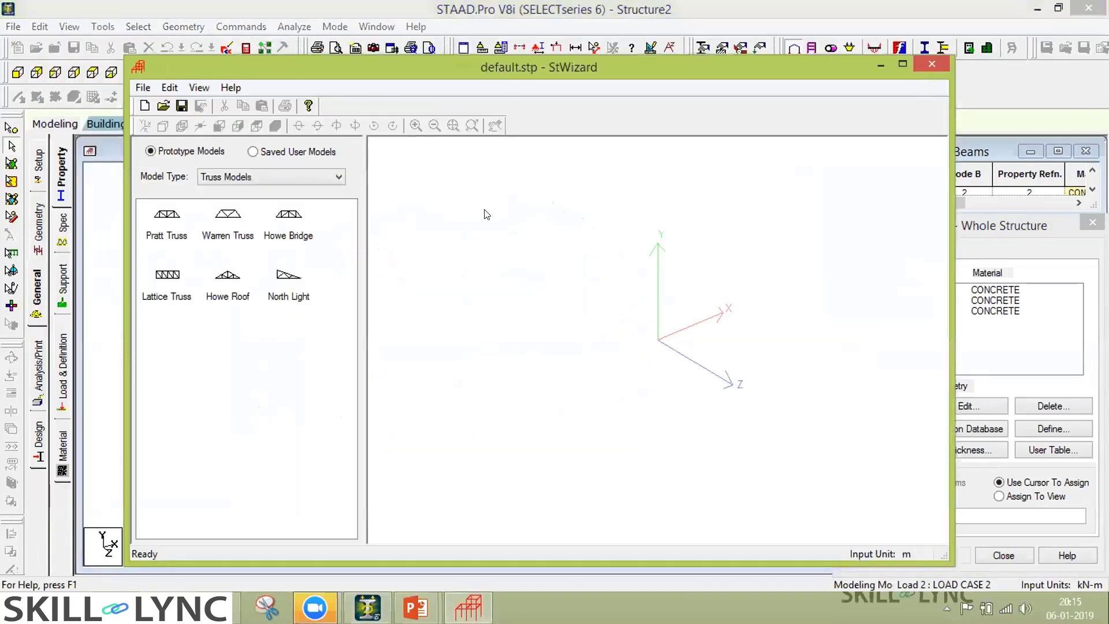
Browse the wizard's prototype library through the Frame Models and Surface/Plate Models types
click(292, 180)
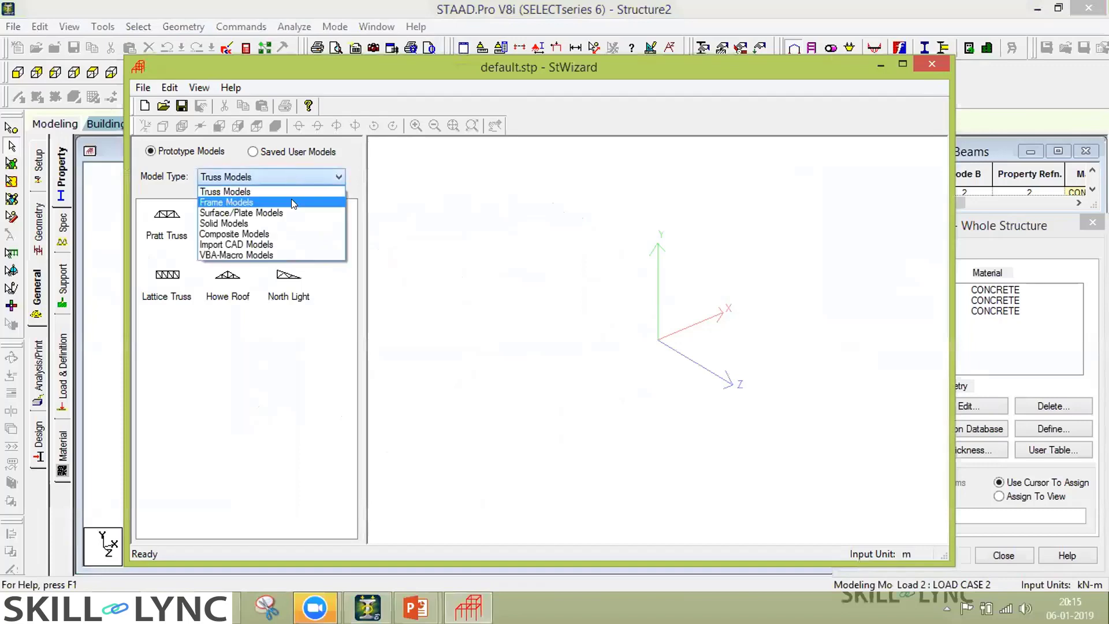
click(291, 202)
click(304, 176)
click(243, 213)
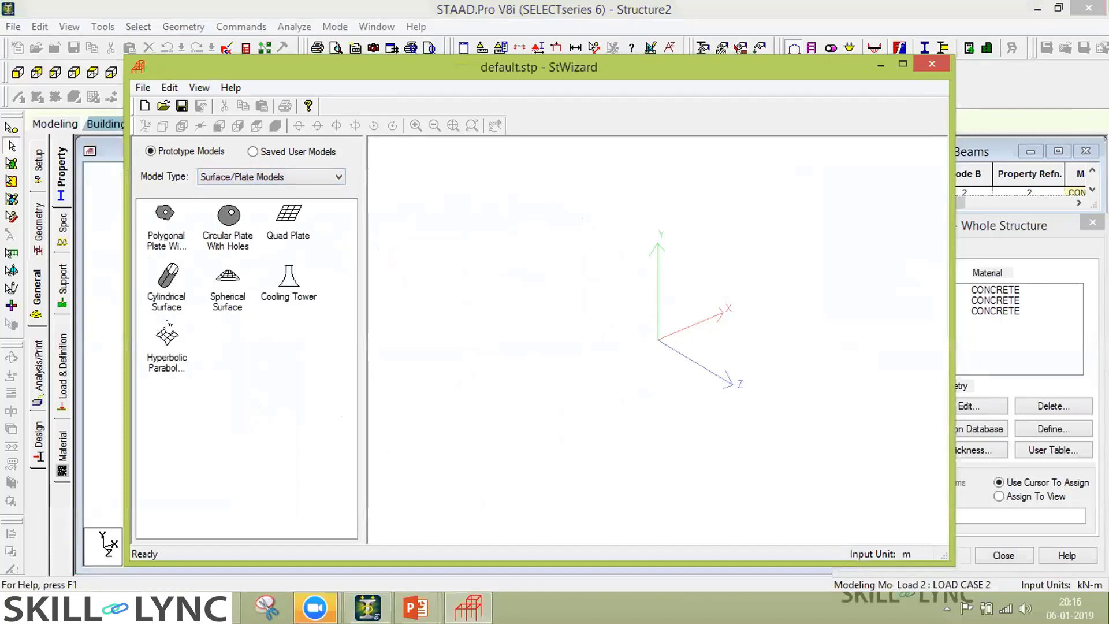
View the size and bay parameters of the Bay Frame prototype under Frame Models, and dismiss them without applying
click(314, 176)
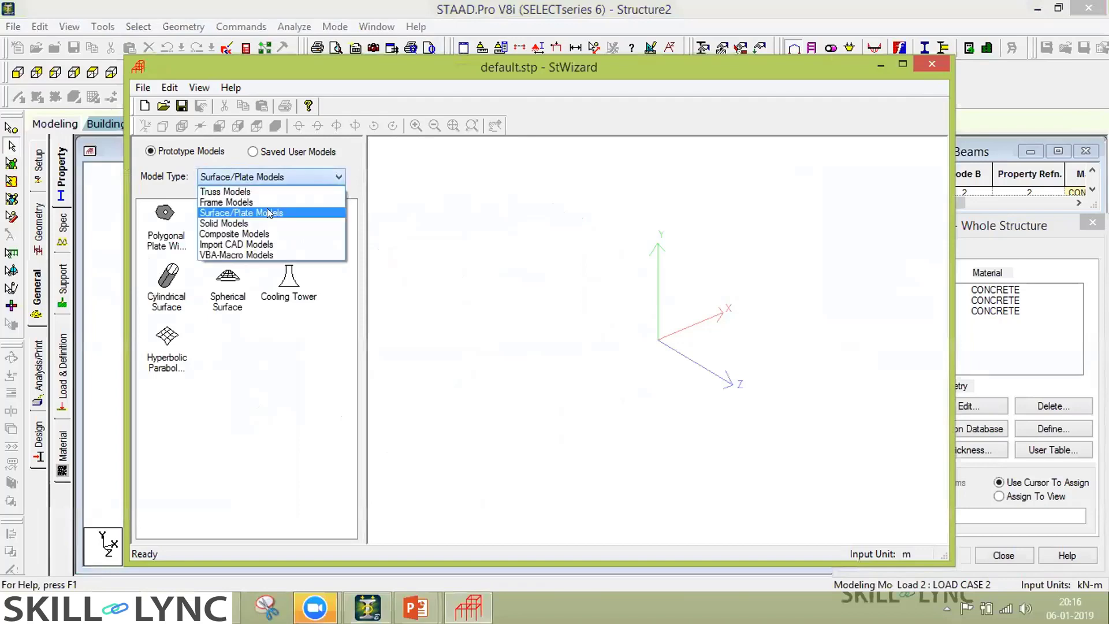
click(233, 203)
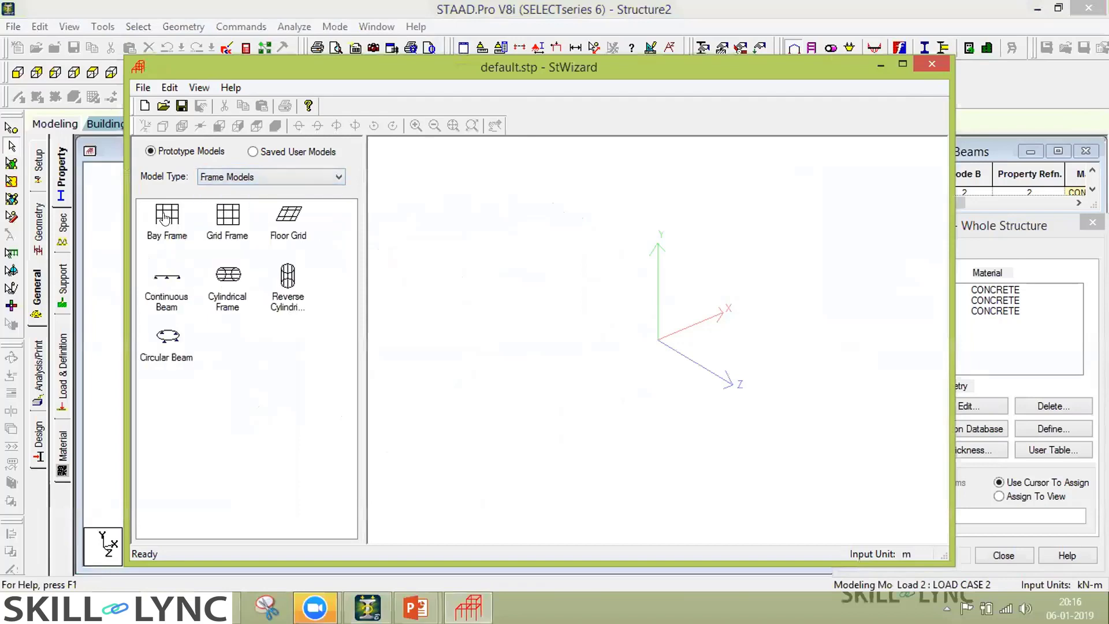
drag(165, 219, 530, 311)
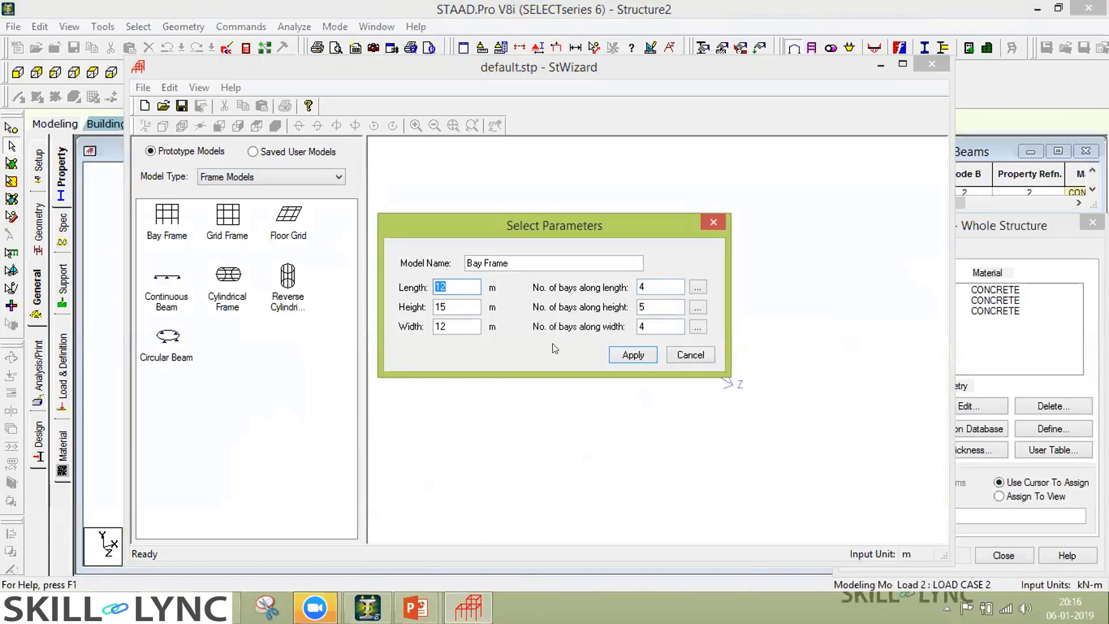
click(673, 358)
Look at the Solid Models type and the Cooling Tower meshing parameters under Surface/Plate Models, and dismiss the parameters
click(271, 176)
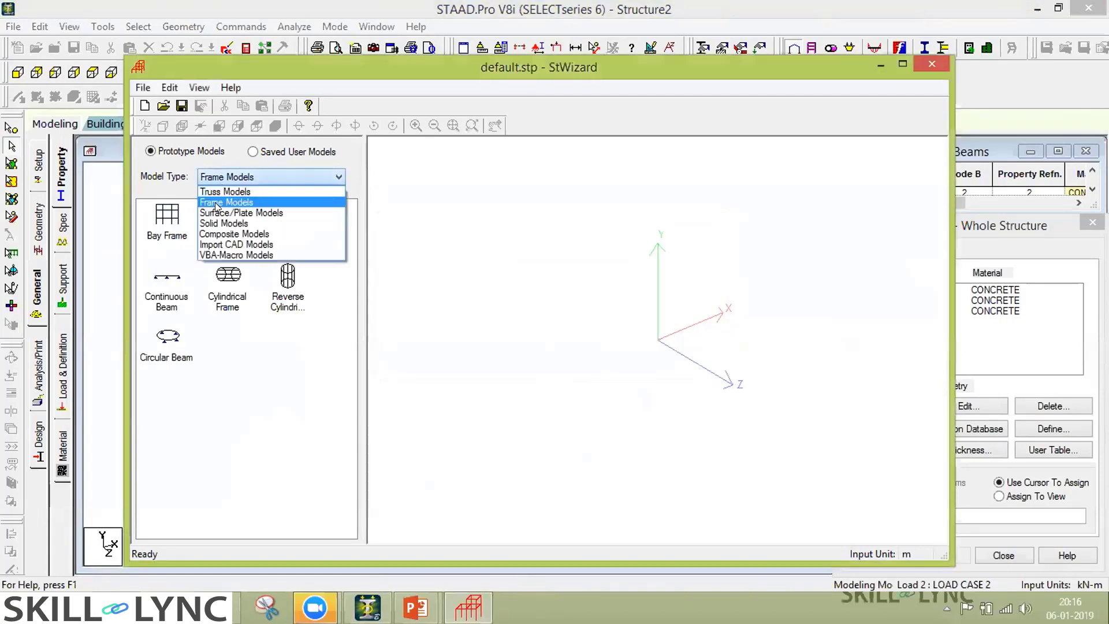
click(225, 223)
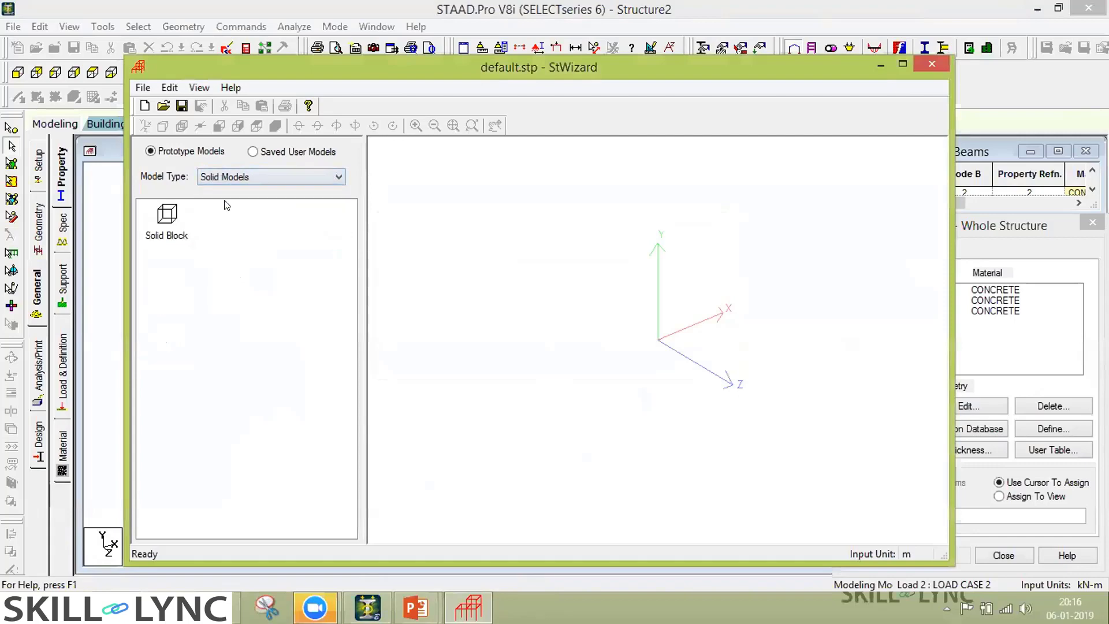
click(234, 182)
click(238, 209)
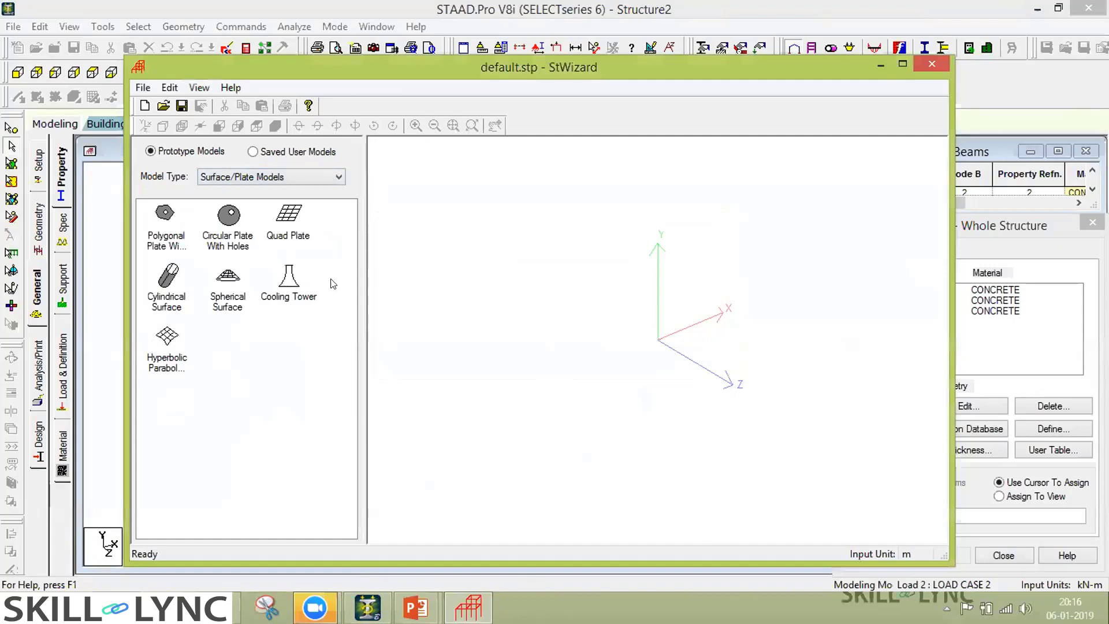
drag(282, 297, 546, 285)
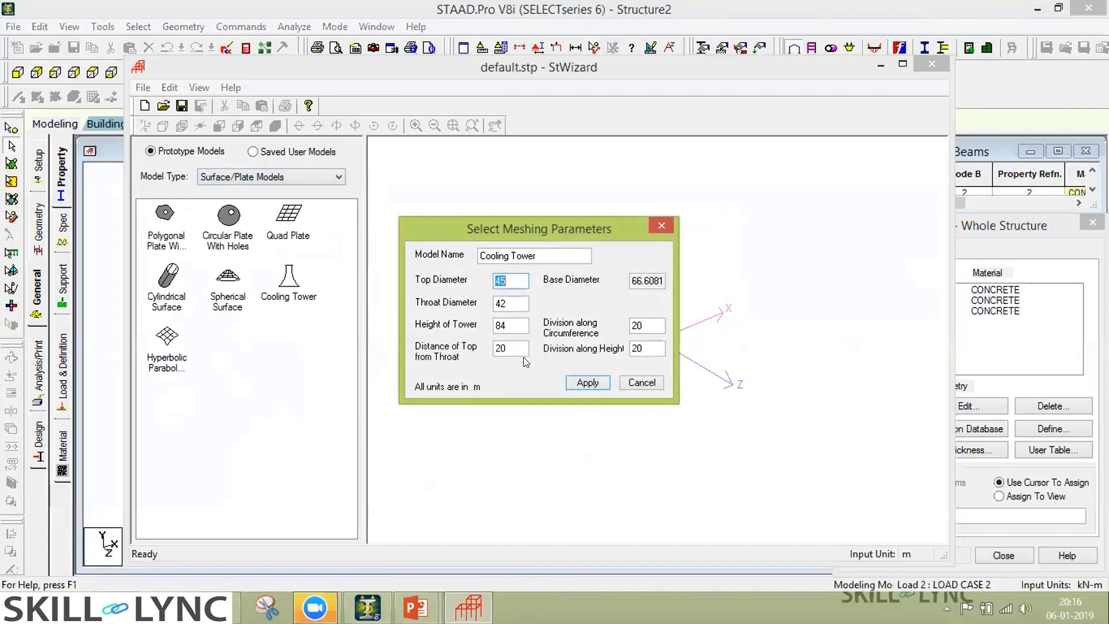
click(581, 384)
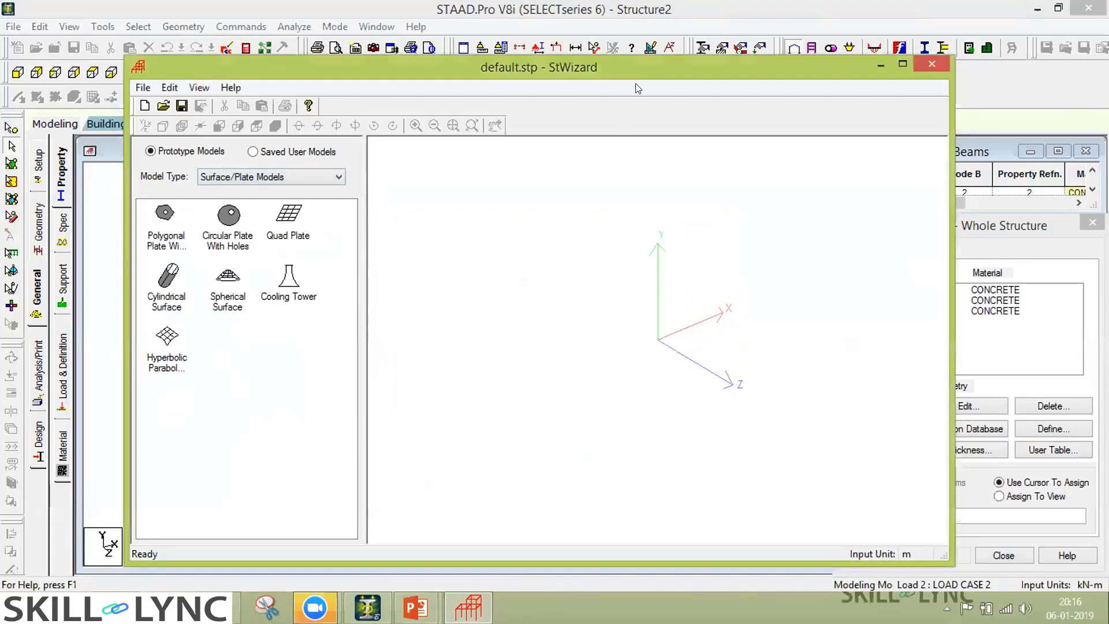
Close the Structure Wizard without transferring a prototype model to the structure
drag(755, 69, 725, 123)
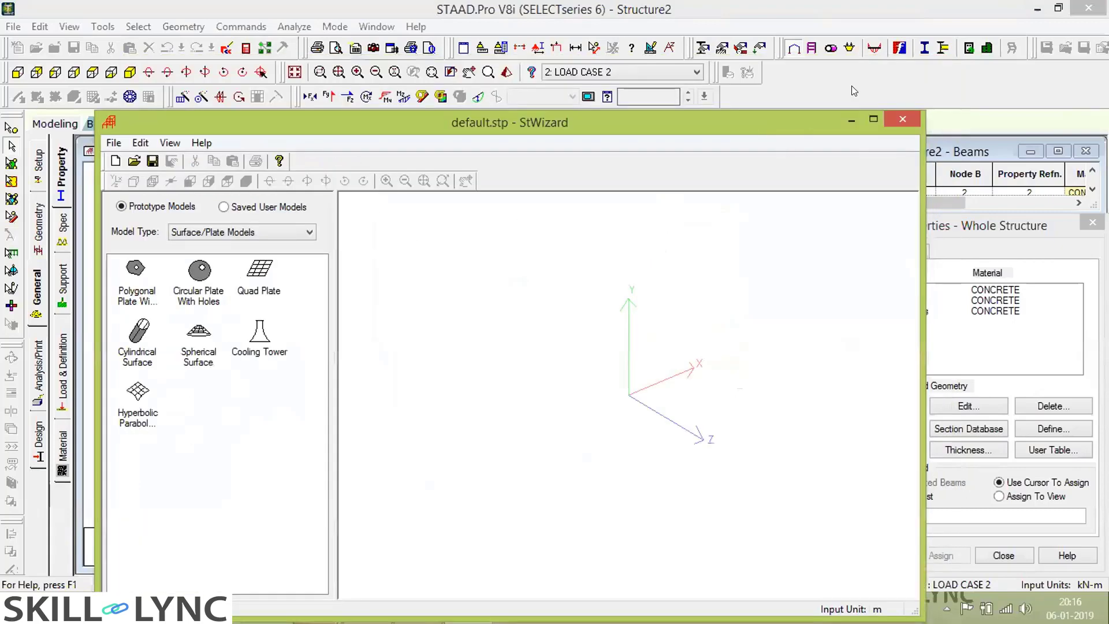
drag(832, 123, 825, 77)
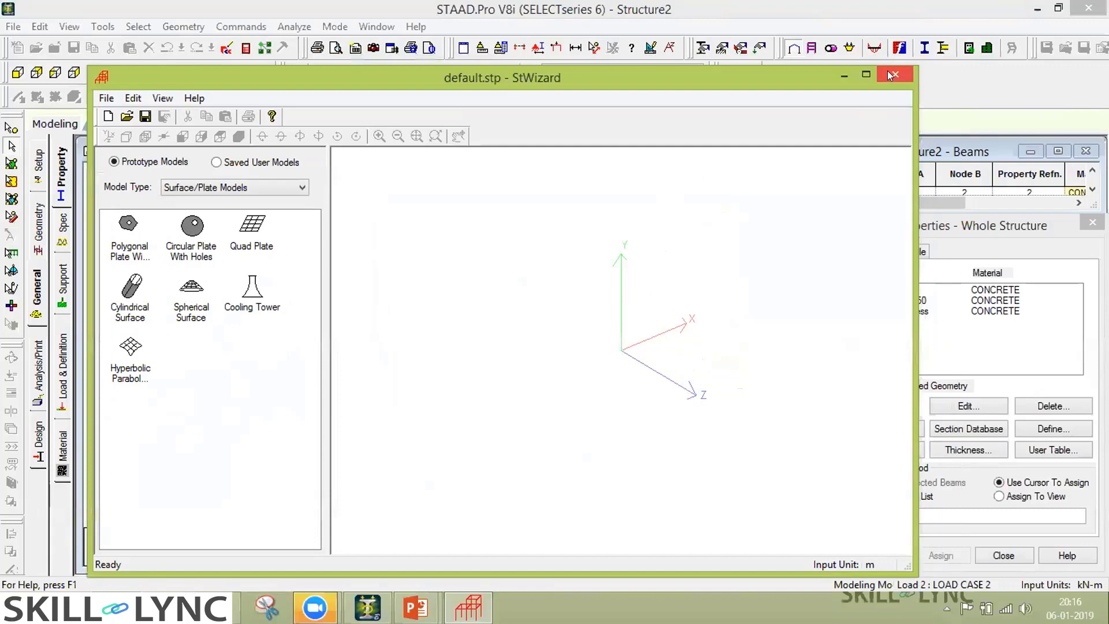
click(890, 75)
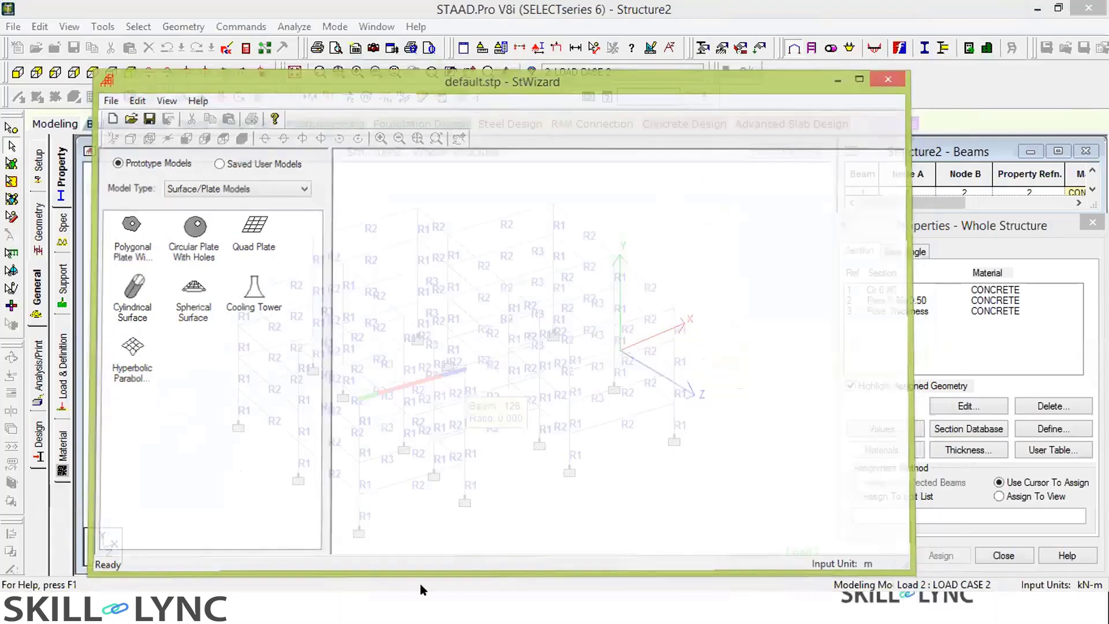